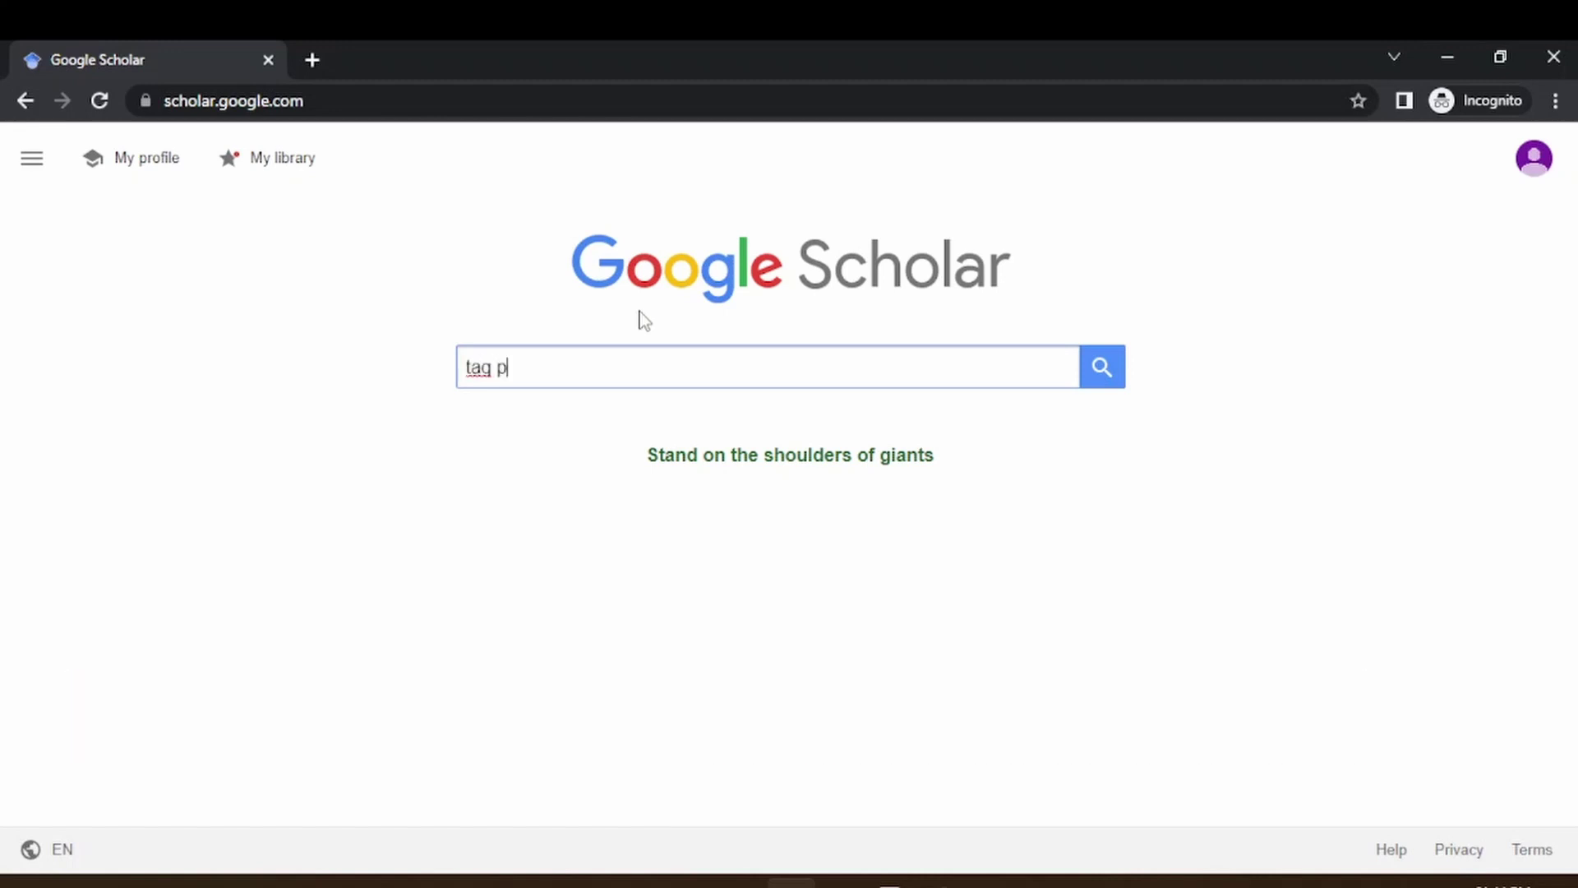
Search for 'taq polymerase in ecoli', accept the corrected 'taq polymerase in e coli' query, and browse results
{"action": "type", "text": "ymeras"}
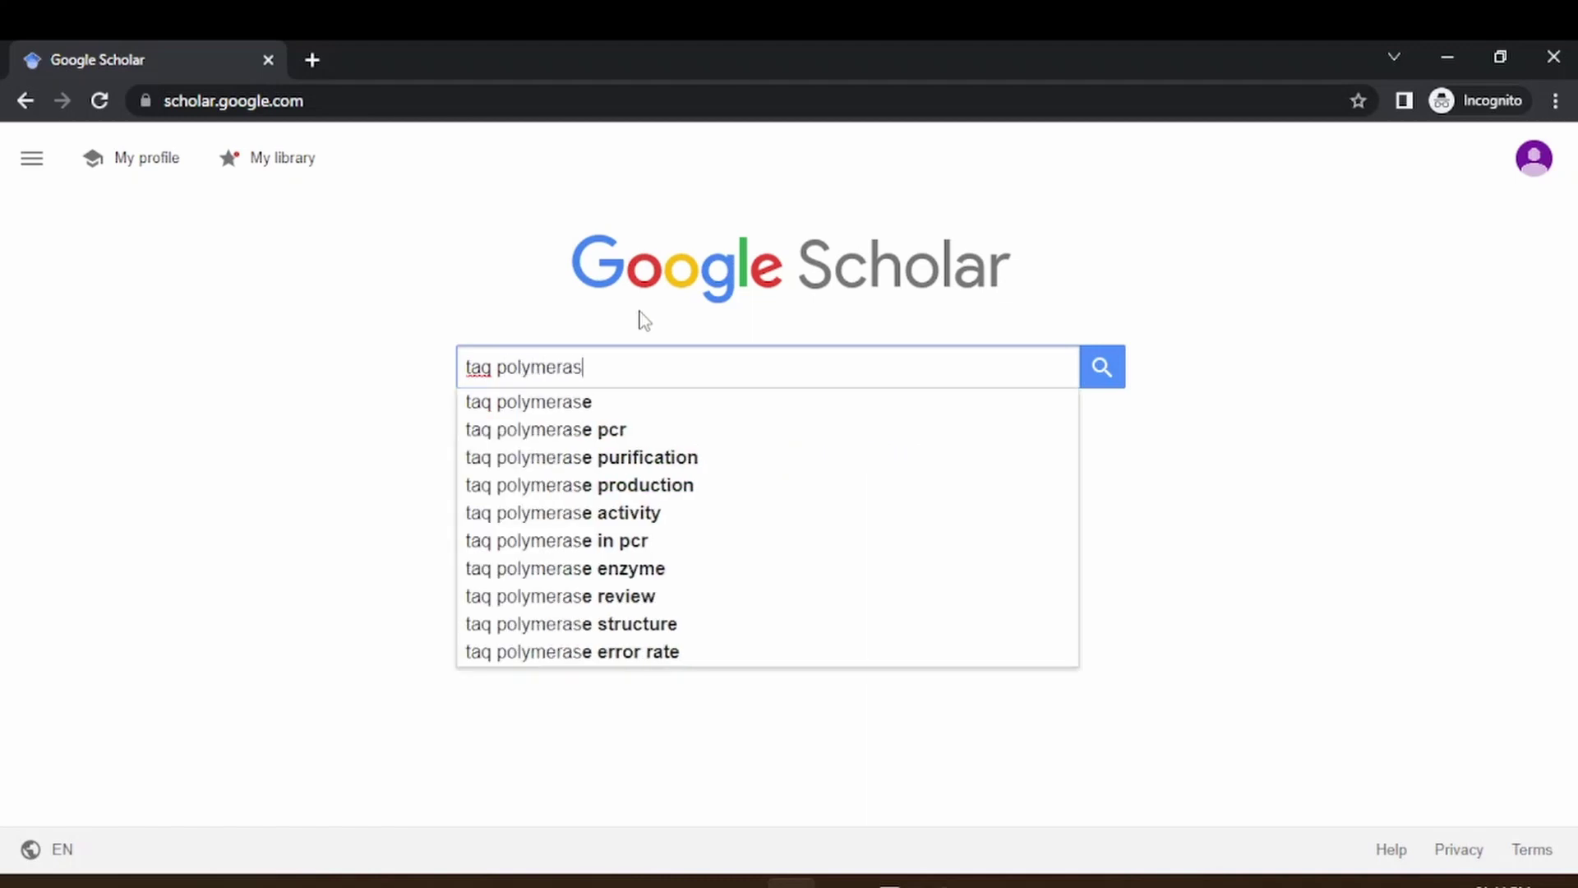
{"action": "type", "text": "e in ecoli"}
{"action": "key", "text": "Return"}
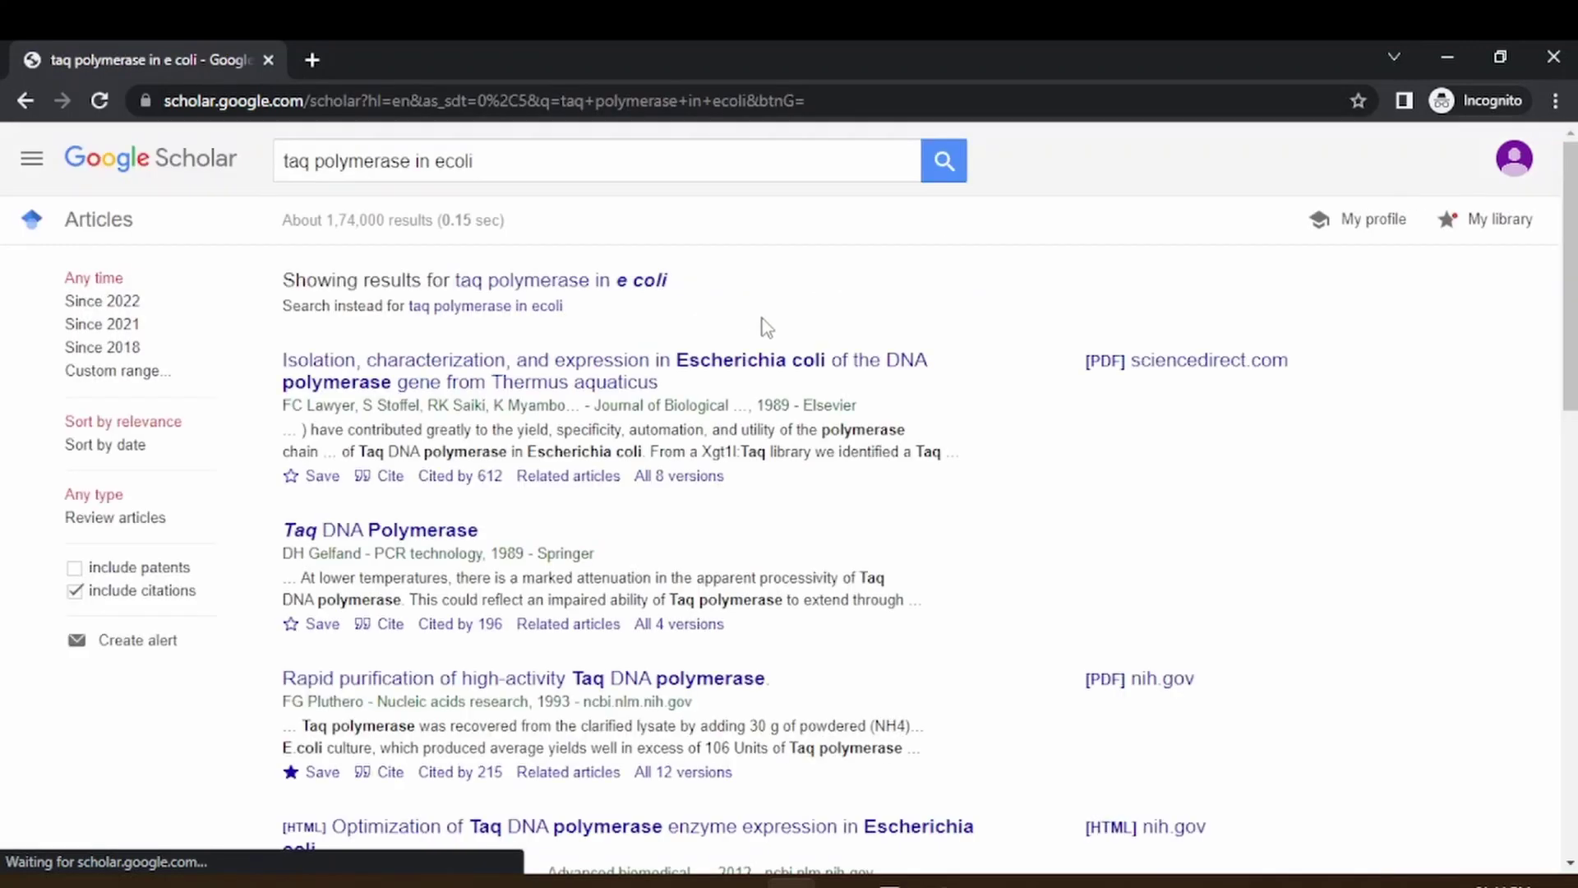
{"action": "left_click", "coordinate": [590, 284]}
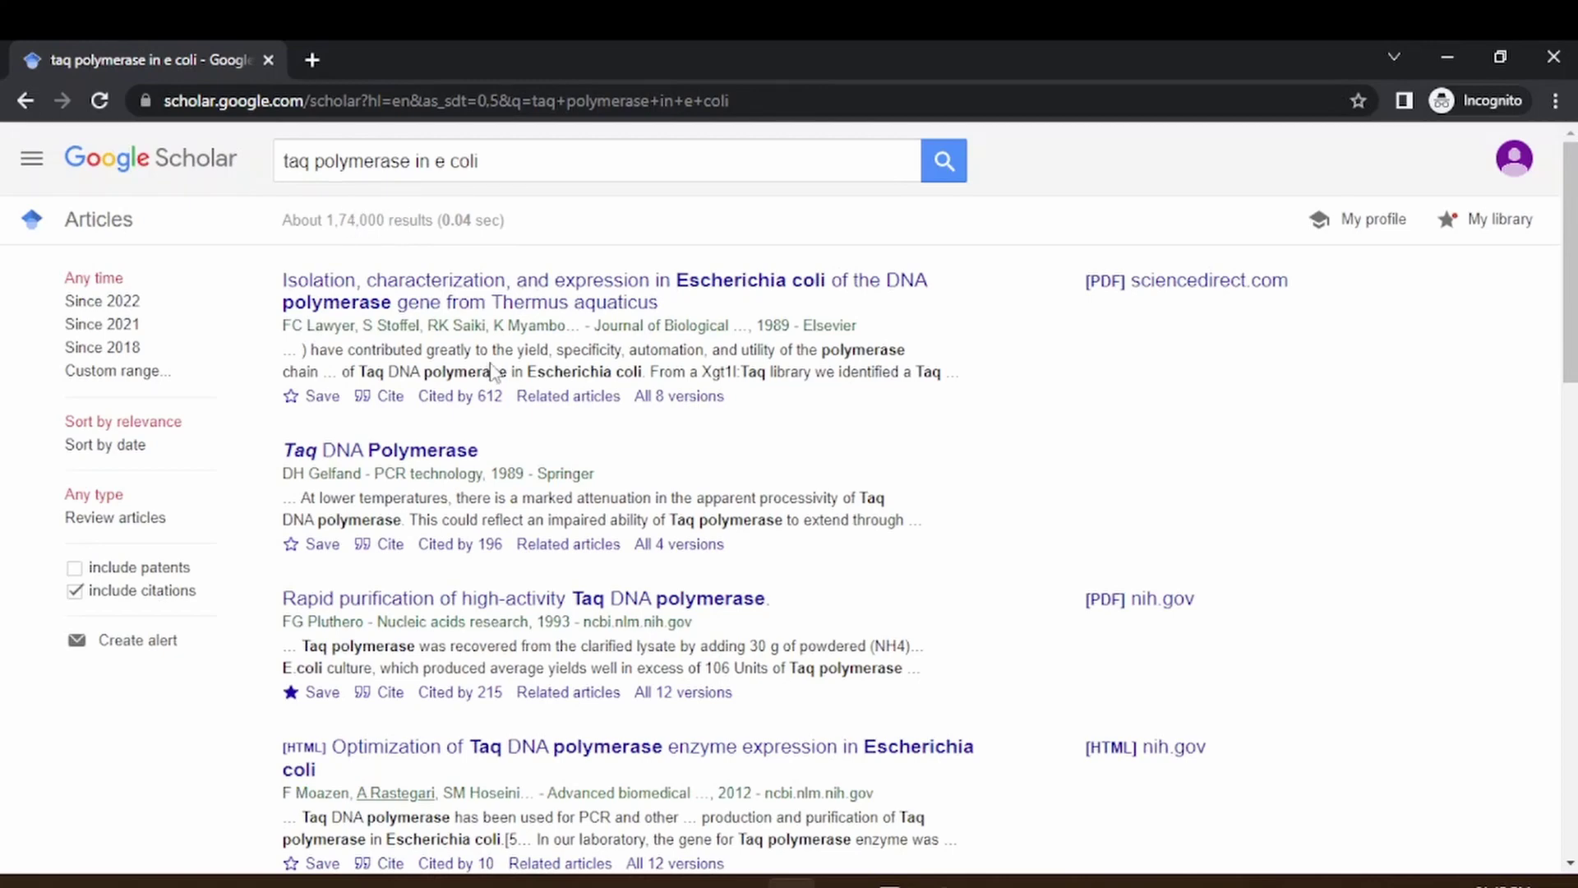
{"action": "scroll", "coordinate": [546, 394], "scroll_direction": "down", "scroll_amount": 7}
{"action": "scroll", "coordinate": [553, 401], "scroll_direction": "down", "scroll_amount": 11}
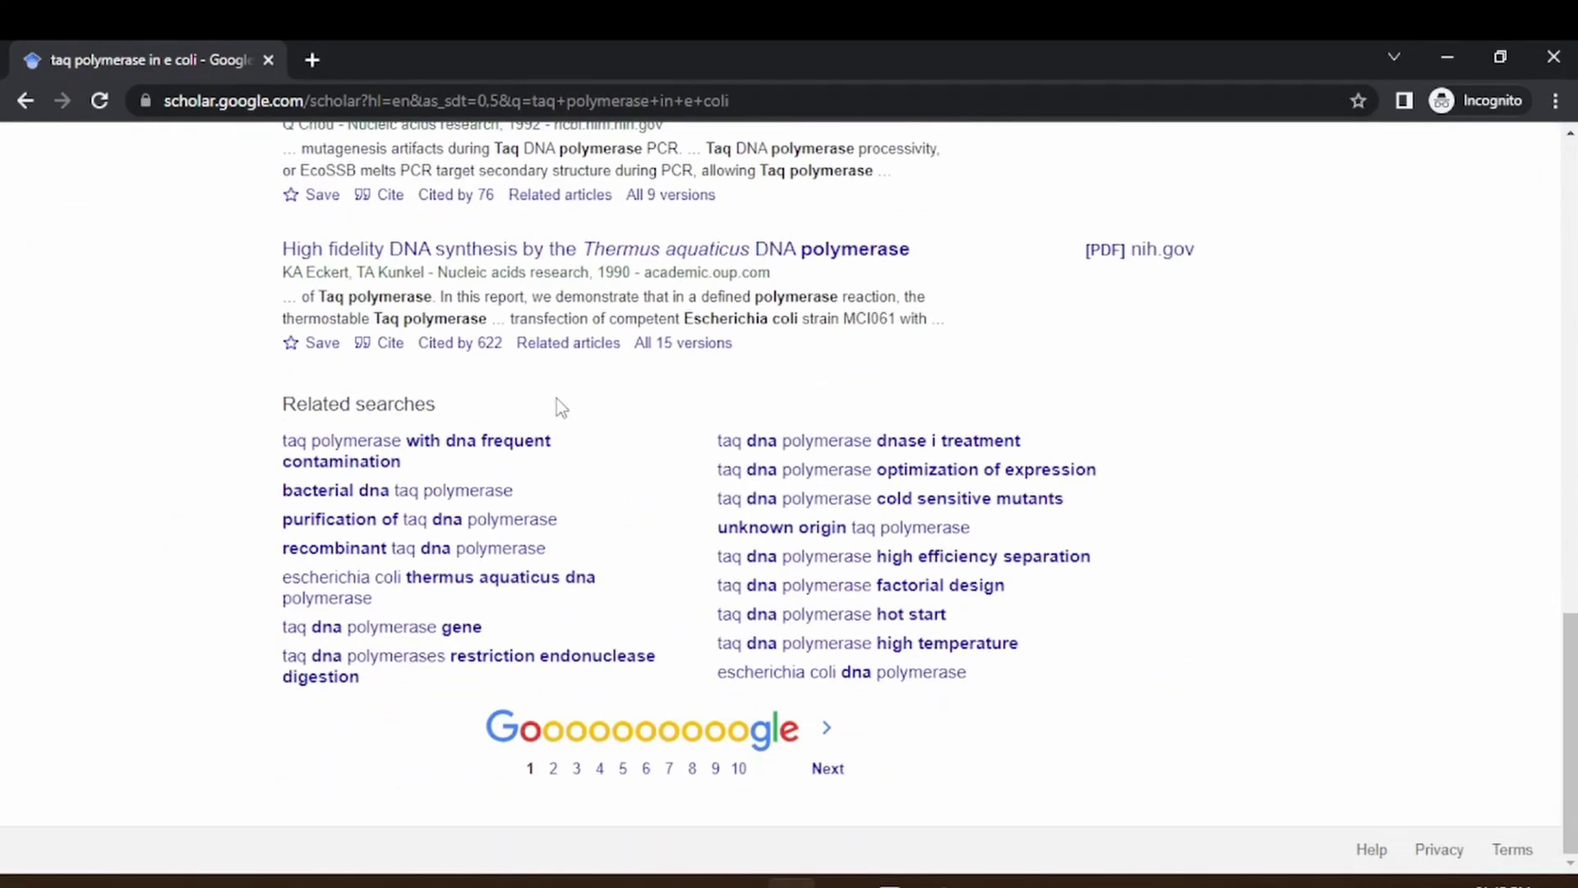
{"action": "scroll", "coordinate": [556, 398], "scroll_direction": "up", "scroll_amount": 20}
{"action": "scroll", "coordinate": [575, 393], "scroll_direction": "up", "scroll_amount": 1}
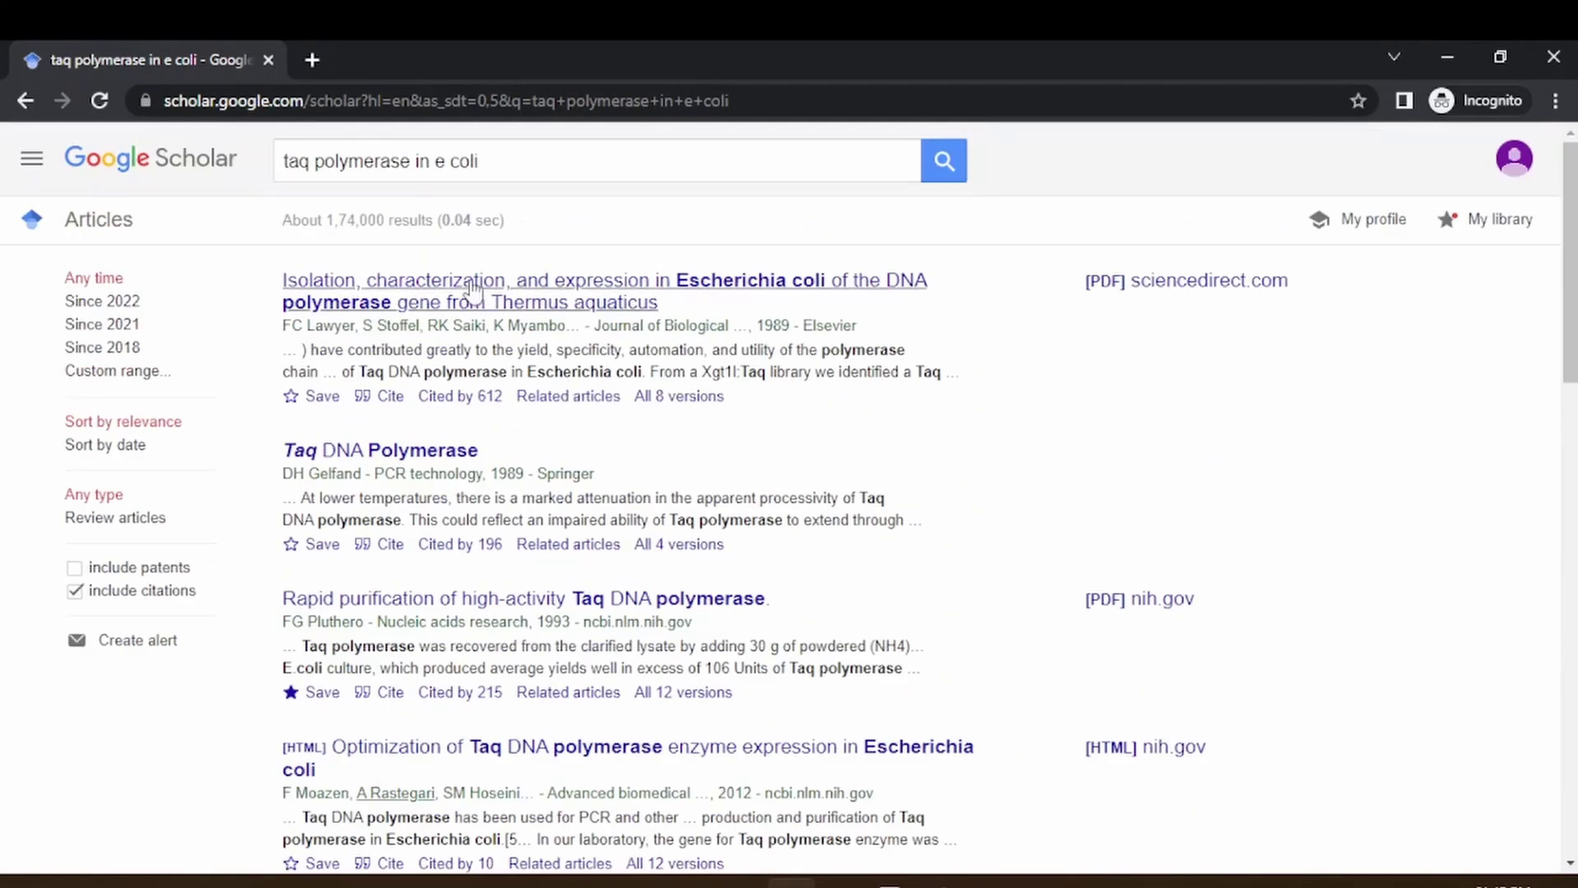
Rewrite the query as the quoted phrases "taq polymerase" "e coli", dropping 'in', and rerun it
{"action": "left_click", "coordinate": [288, 157]}
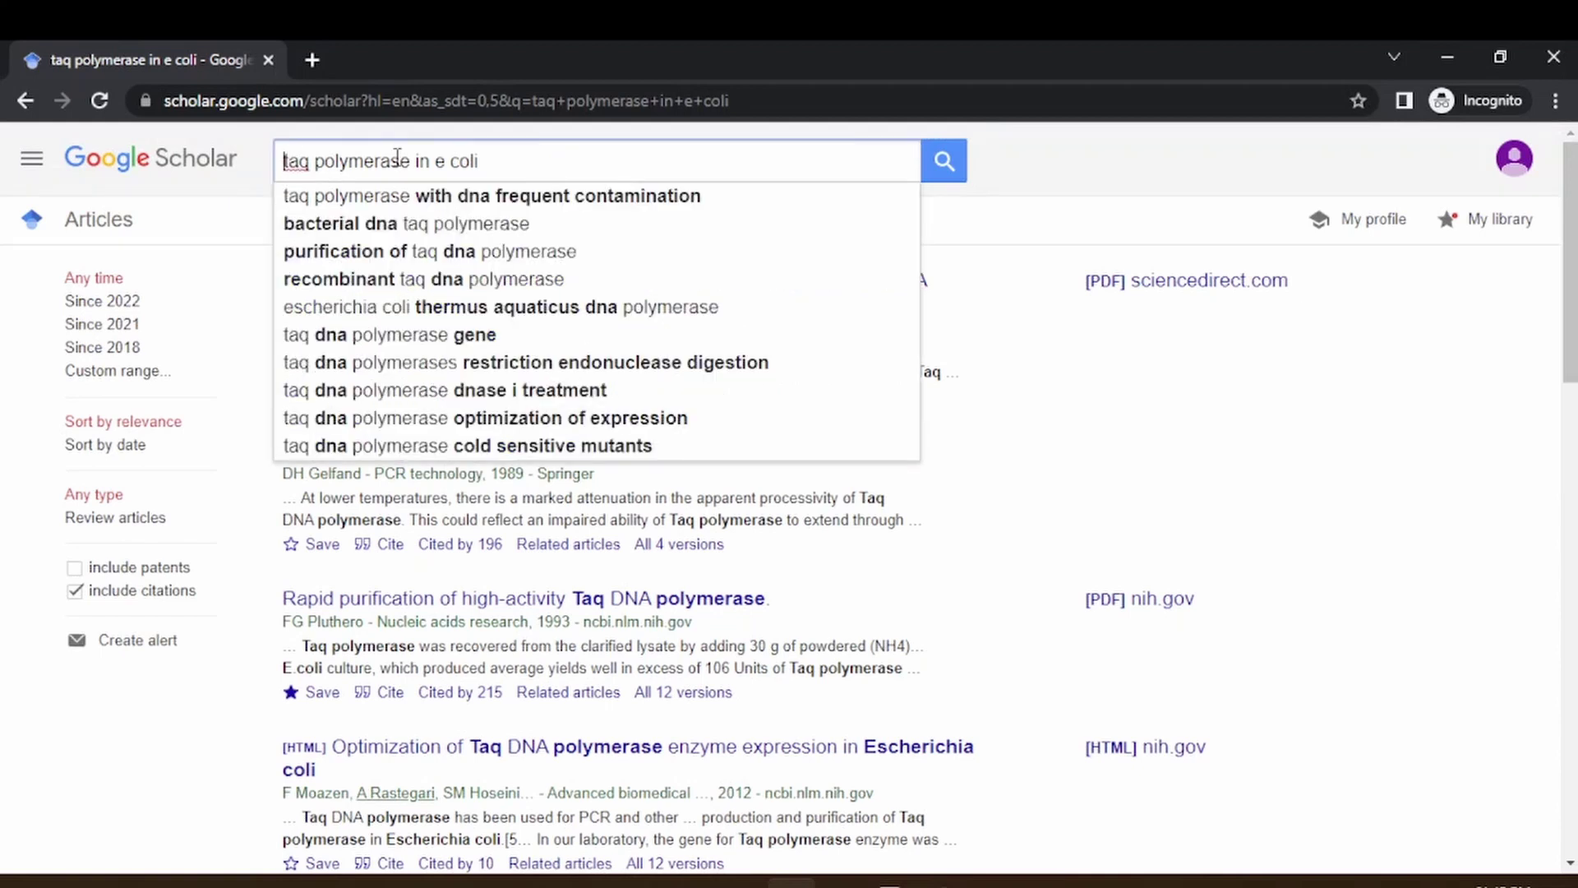
{"action": "type", "text": "\""}
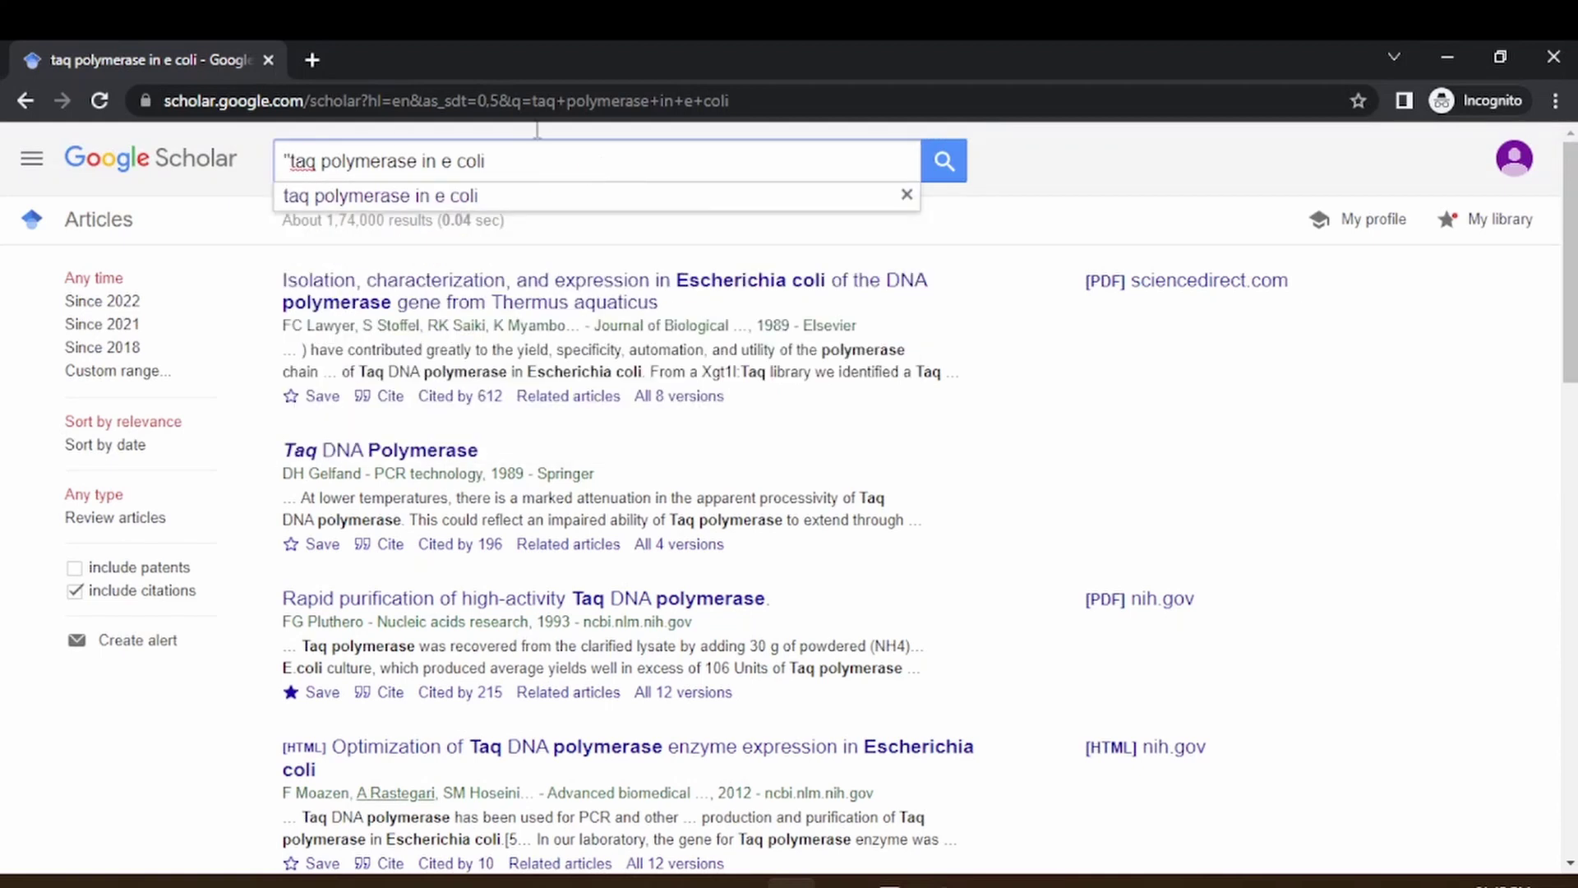
{"action": "left_click", "coordinate": [418, 160]}
{"action": "type", "text": "\""}
{"action": "double_click", "coordinate": [436, 162]}
{"action": "type", "text": "\"  "}
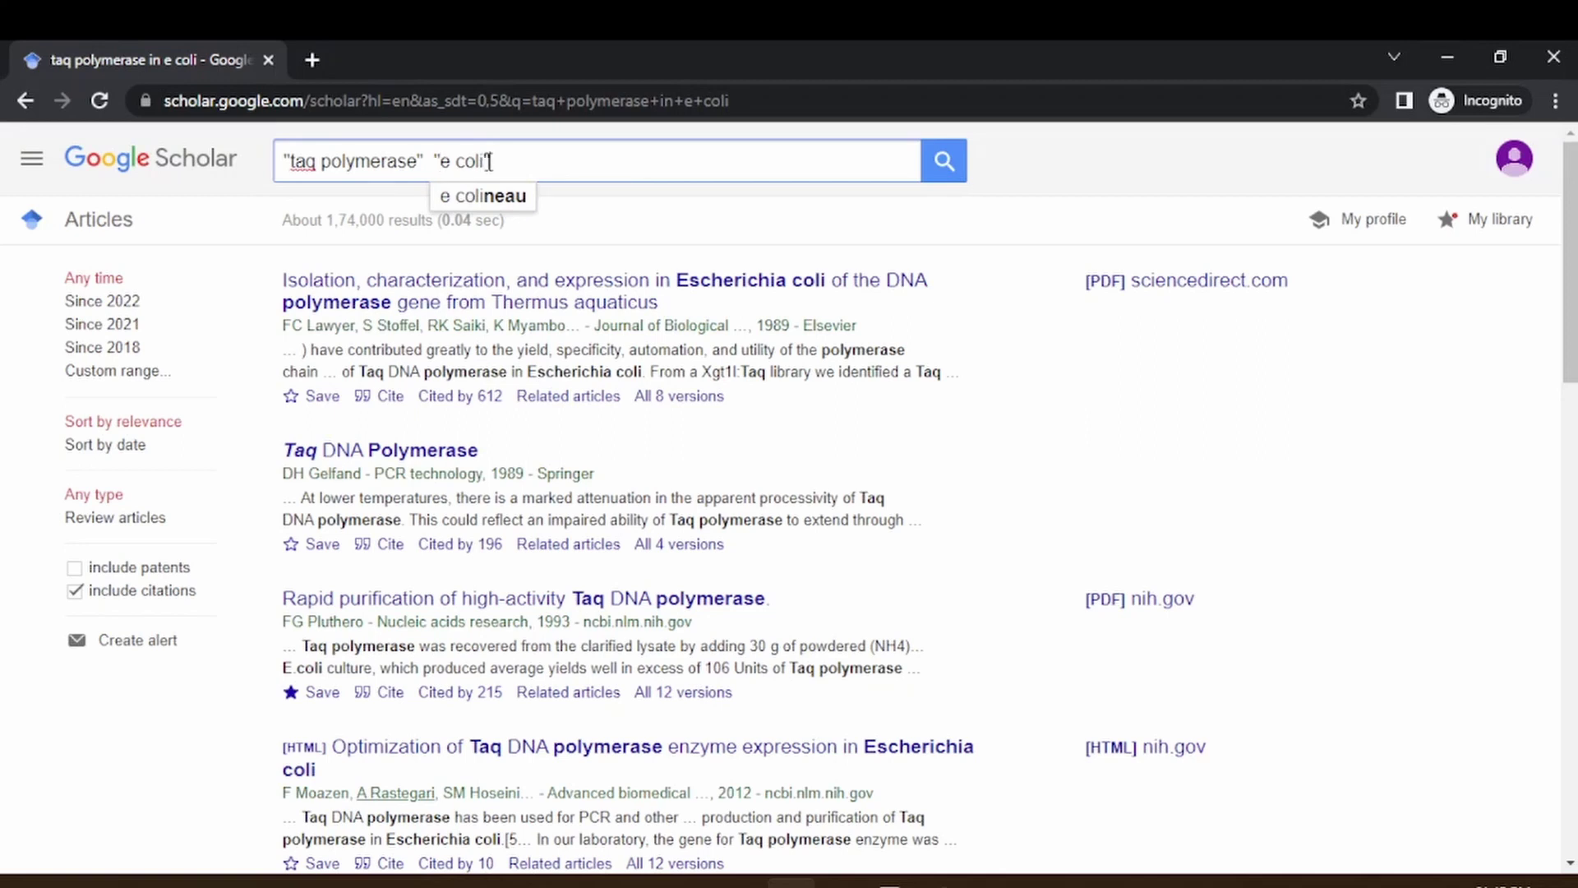
{"action": "type", "text": "\""}
{"action": "key", "text": "Return"}
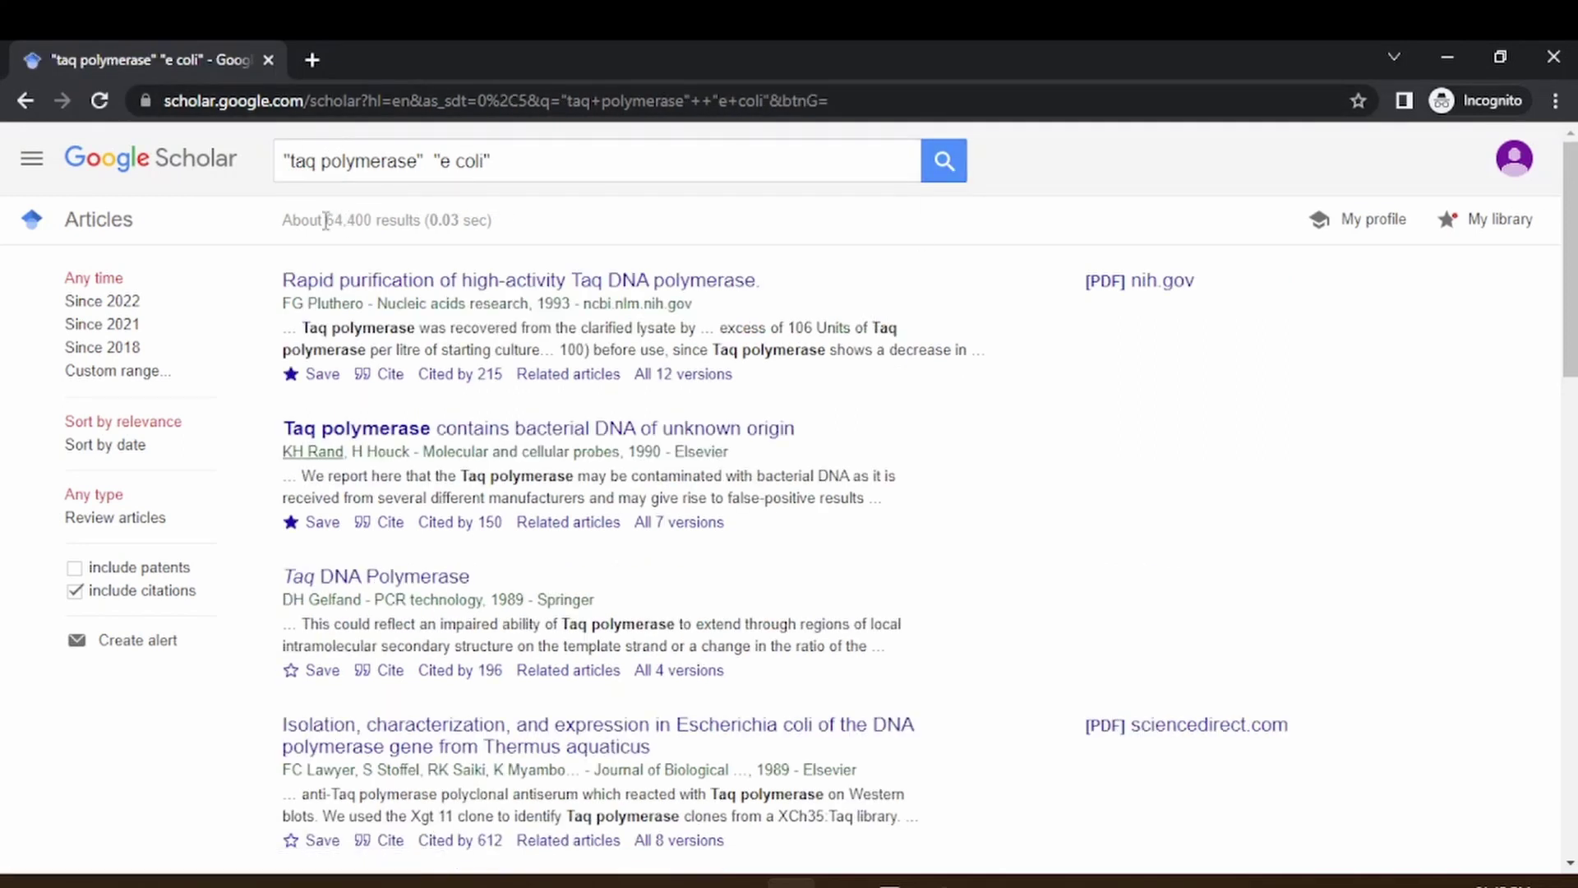
Highlight the 64,400 results count and browse the phrase-query results
{"action": "left_click_drag", "start_coordinate": [324, 220], "coordinate": [371, 220]}
{"action": "scroll", "coordinate": [605, 341], "scroll_direction": "down", "scroll_amount": 8}
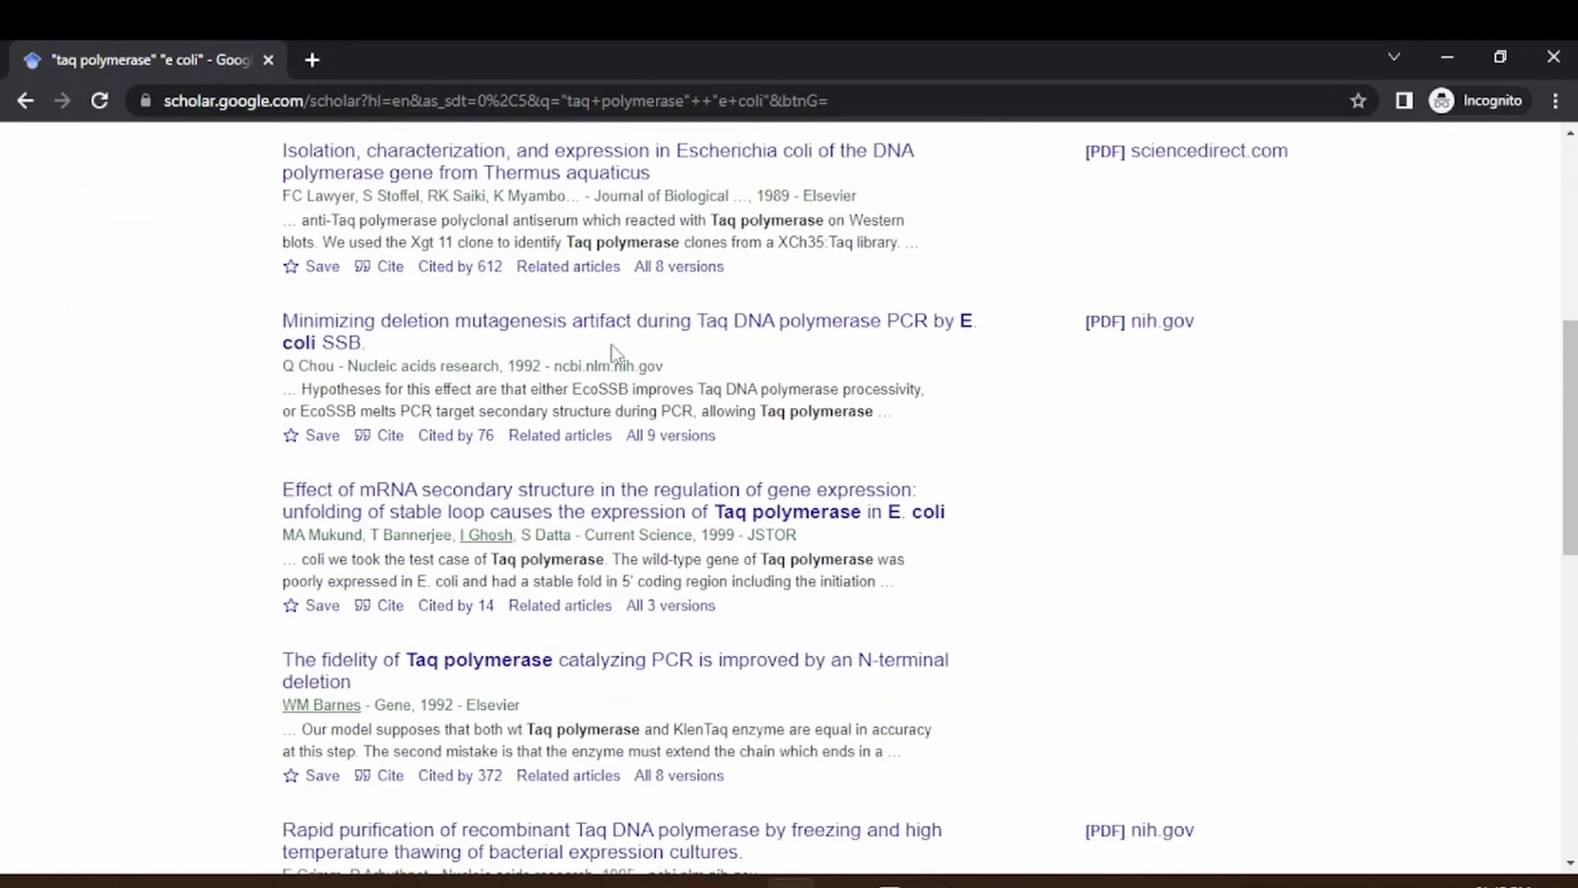
{"action": "scroll", "coordinate": [612, 355], "scroll_direction": "up", "scroll_amount": 8}
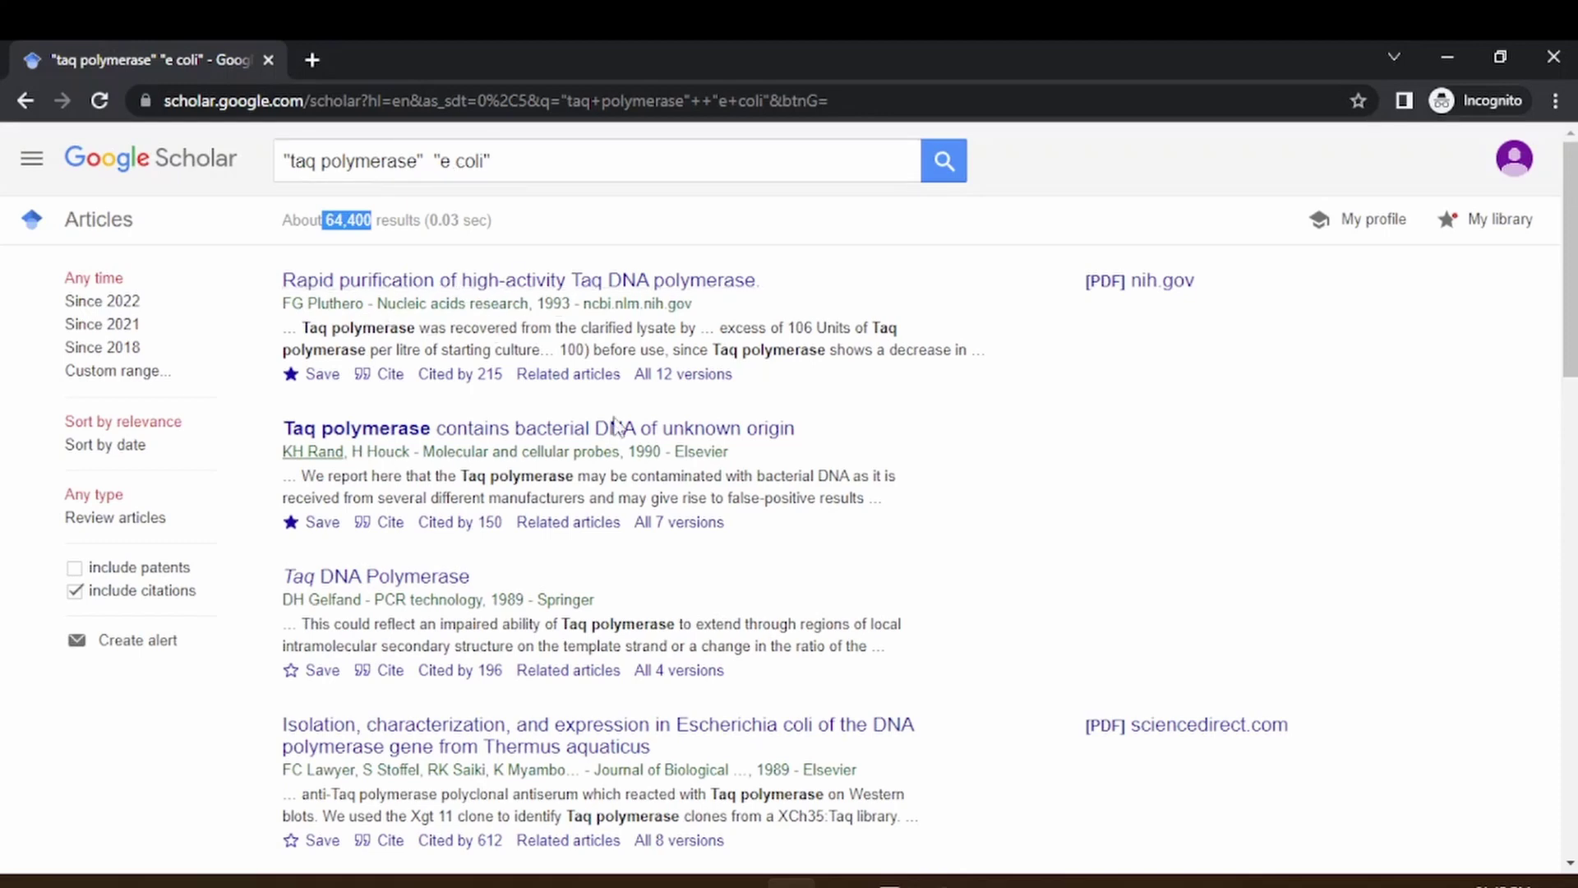
{"action": "scroll", "coordinate": [621, 432], "scroll_direction": "down", "scroll_amount": 3}
{"action": "scroll", "coordinate": [621, 439], "scroll_direction": "down", "scroll_amount": 7}
{"action": "scroll", "coordinate": [624, 447], "scroll_direction": "up", "scroll_amount": 10}
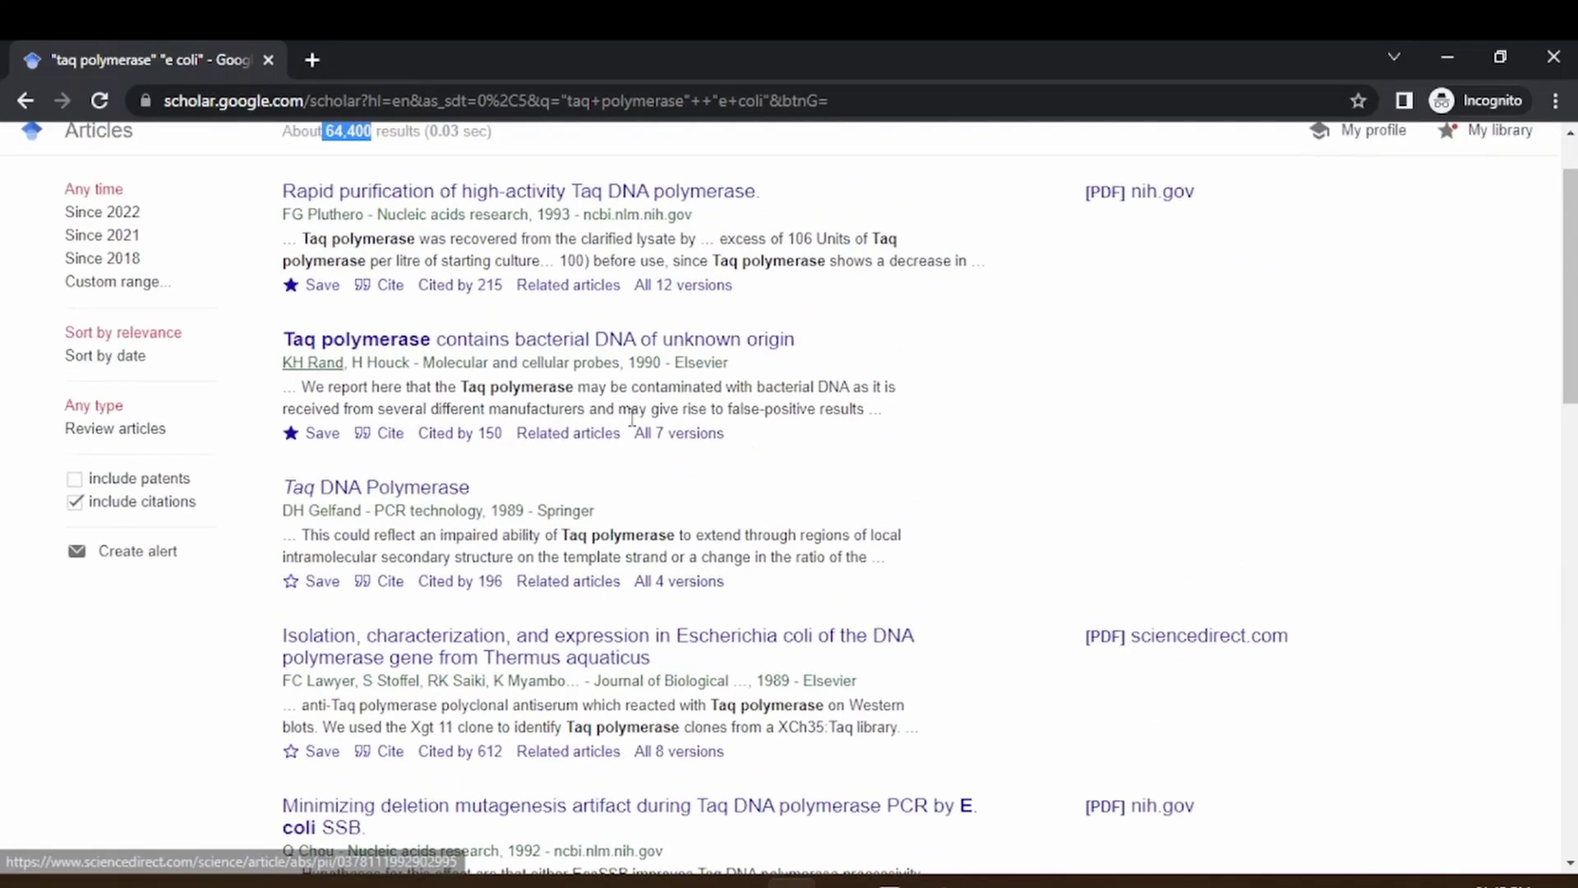
{"action": "scroll", "coordinate": [633, 424], "scroll_direction": "down", "scroll_amount": 4}
{"action": "scroll", "coordinate": [642, 416], "scroll_direction": "down", "scroll_amount": 7}
{"action": "scroll", "coordinate": [645, 420], "scroll_direction": "up", "scroll_amount": 12}
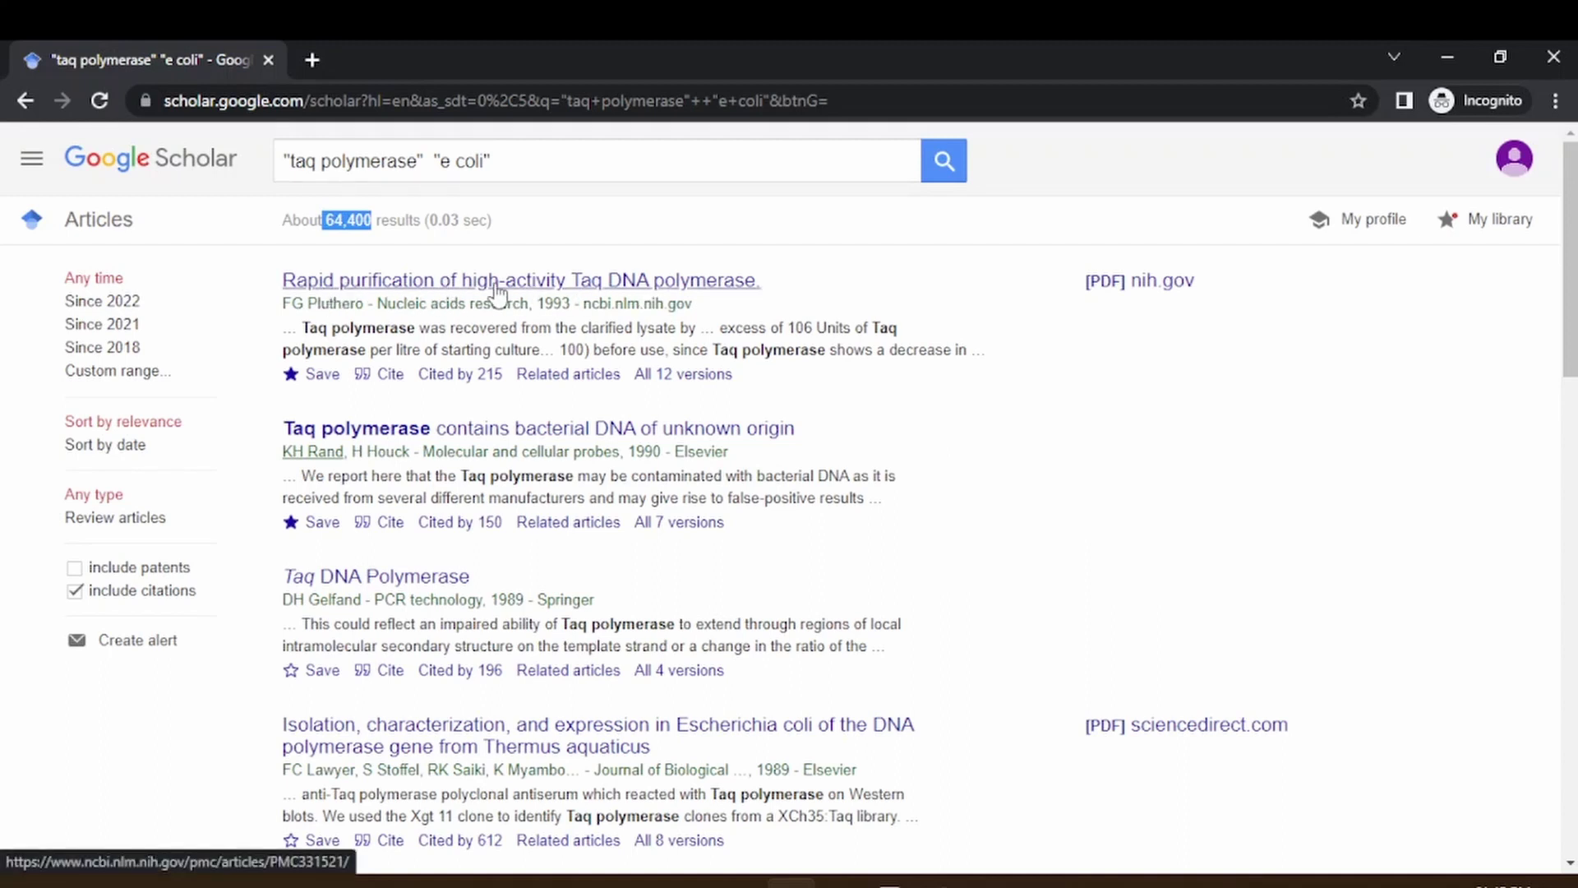
{"action": "scroll", "coordinate": [681, 299], "scroll_direction": "down", "scroll_amount": 1}
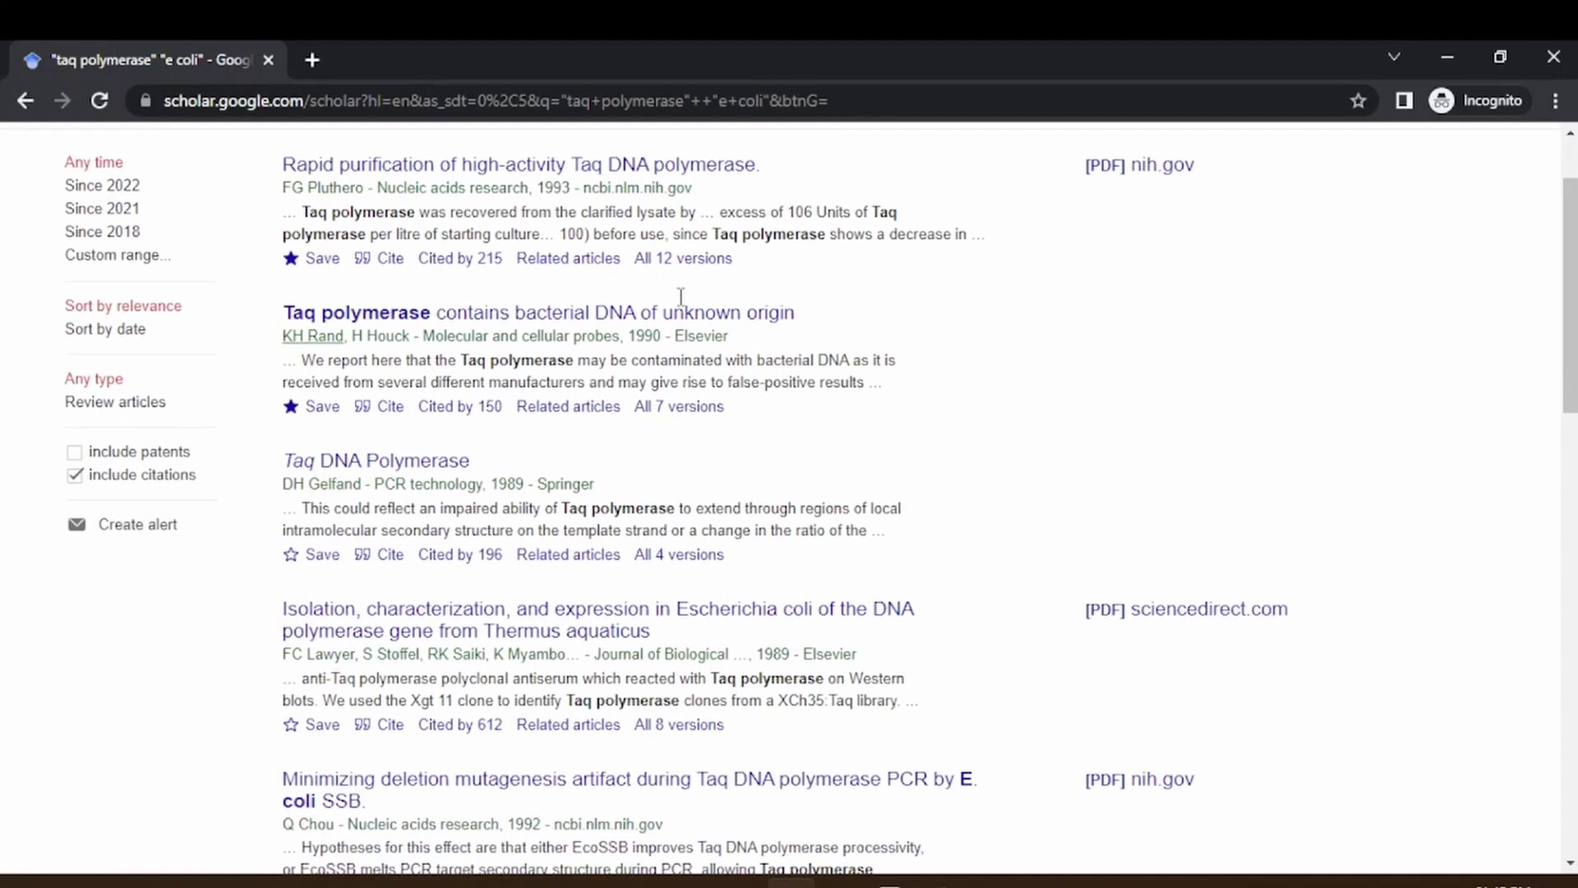
{"action": "scroll", "coordinate": [739, 353], "scroll_direction": "down", "scroll_amount": 2}
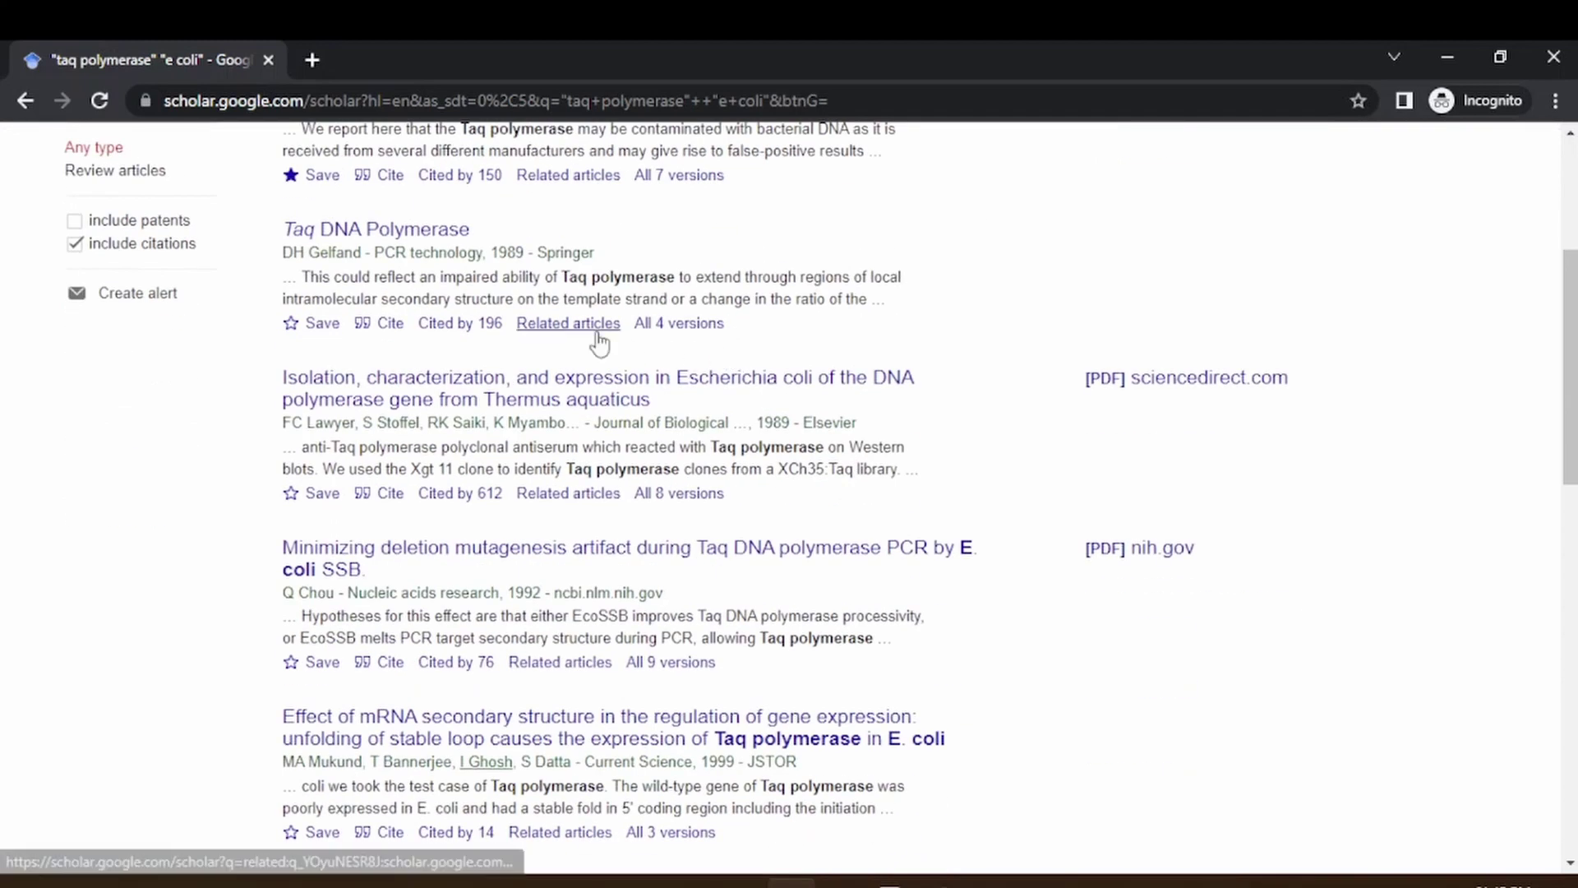
{"action": "scroll", "coordinate": [641, 364], "scroll_direction": "up", "scroll_amount": 3}
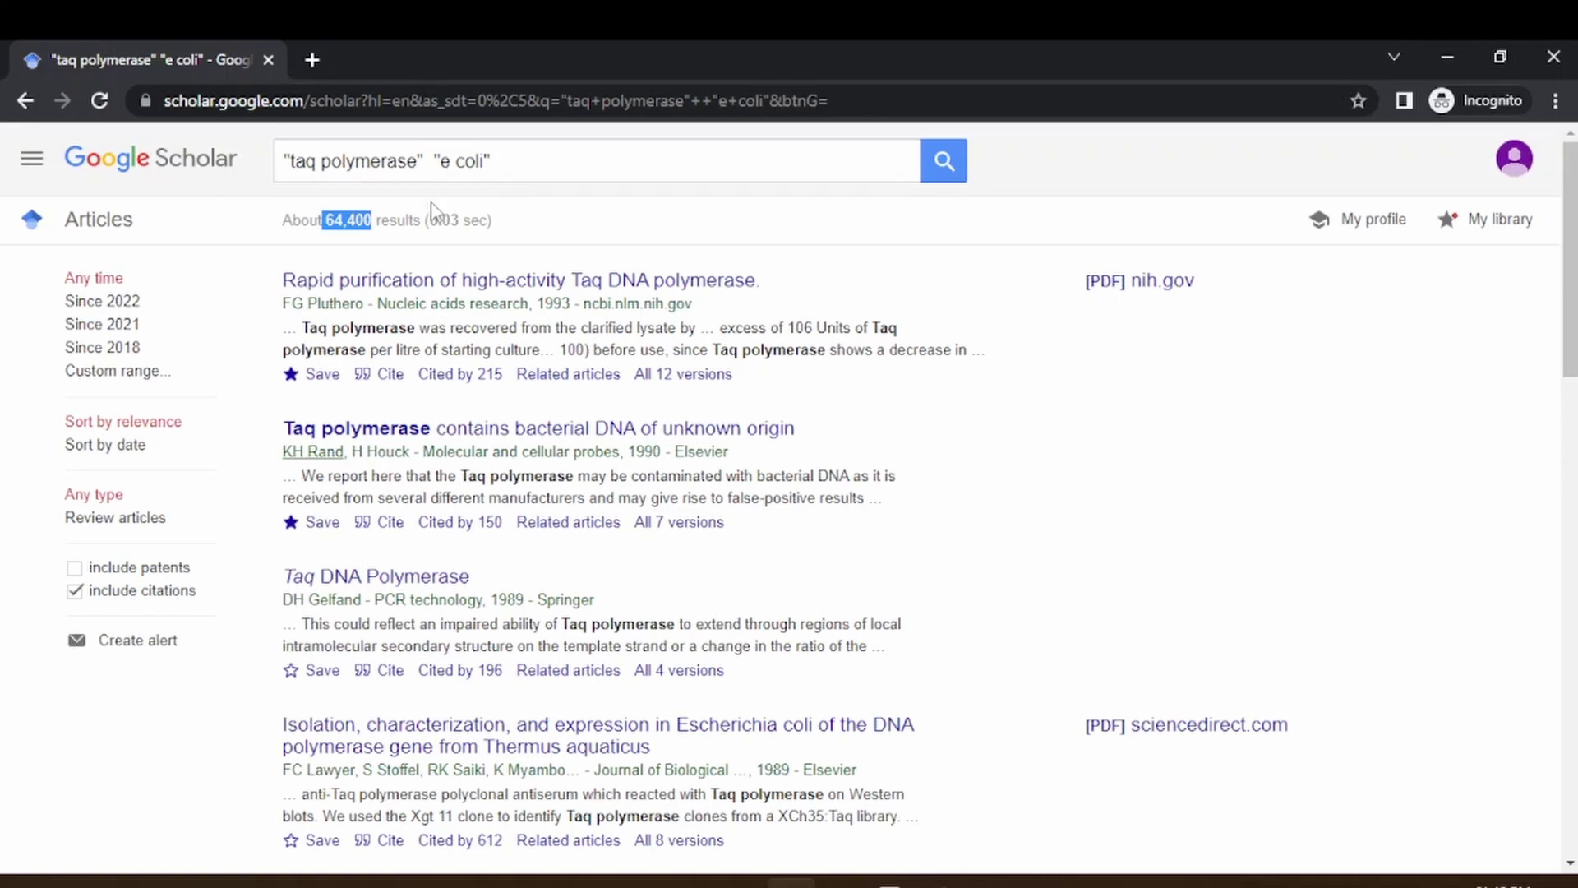
Clear the highlight, browse the results, and bring up the context menu for the first result's nih.gov [PDF] link
{"action": "left_click", "coordinate": [639, 236]}
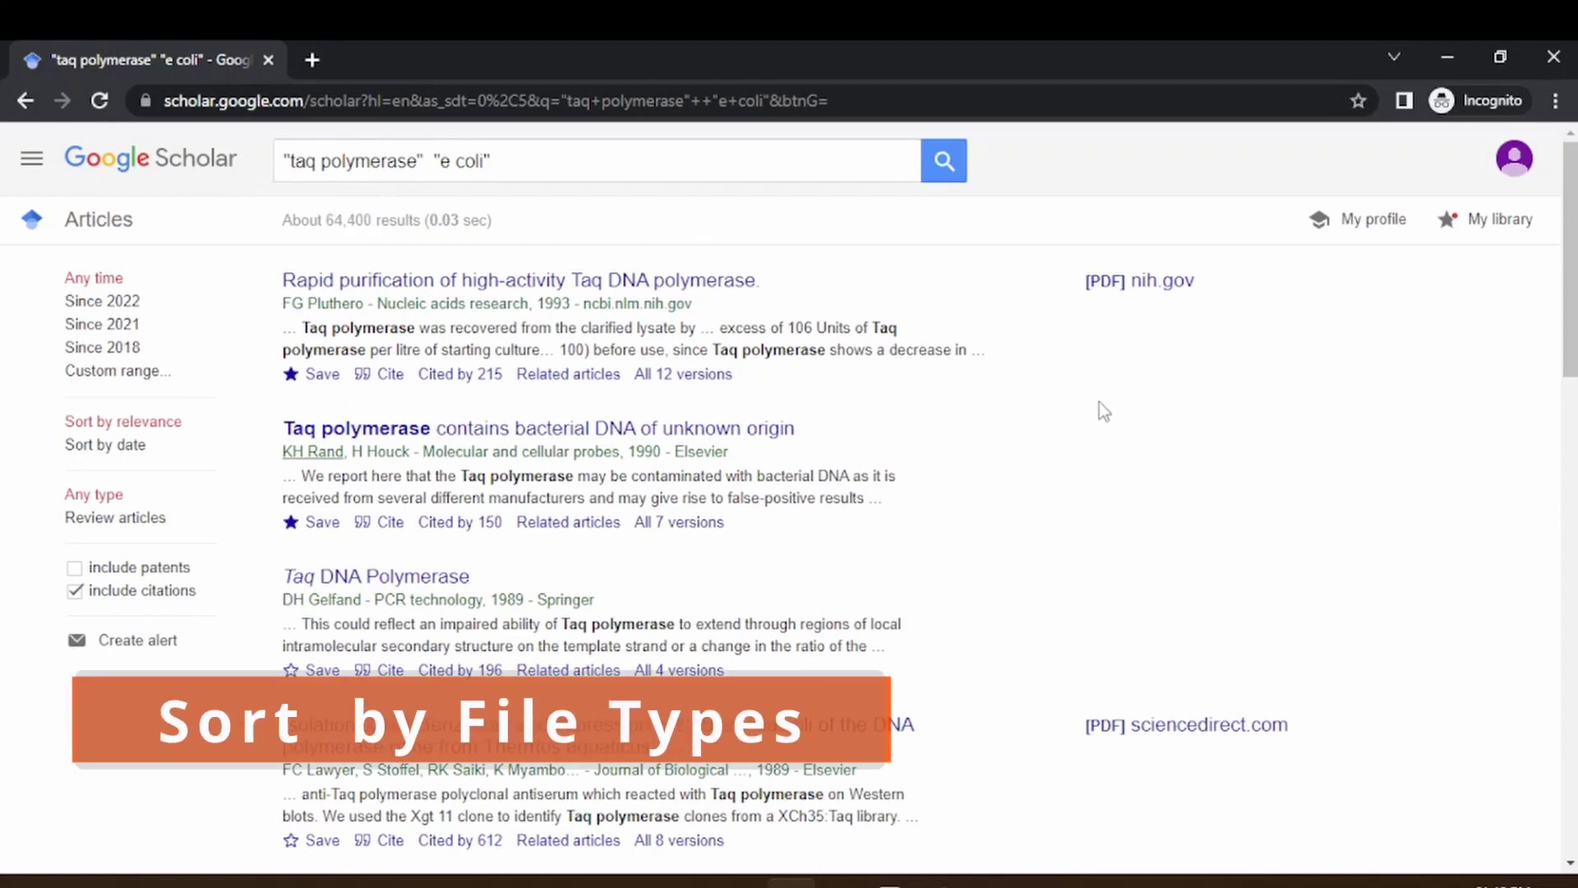
{"action": "scroll", "coordinate": [1097, 433], "scroll_direction": "down", "scroll_amount": 5}
{"action": "scroll", "coordinate": [1104, 328], "scroll_direction": "up", "scroll_amount": 4}
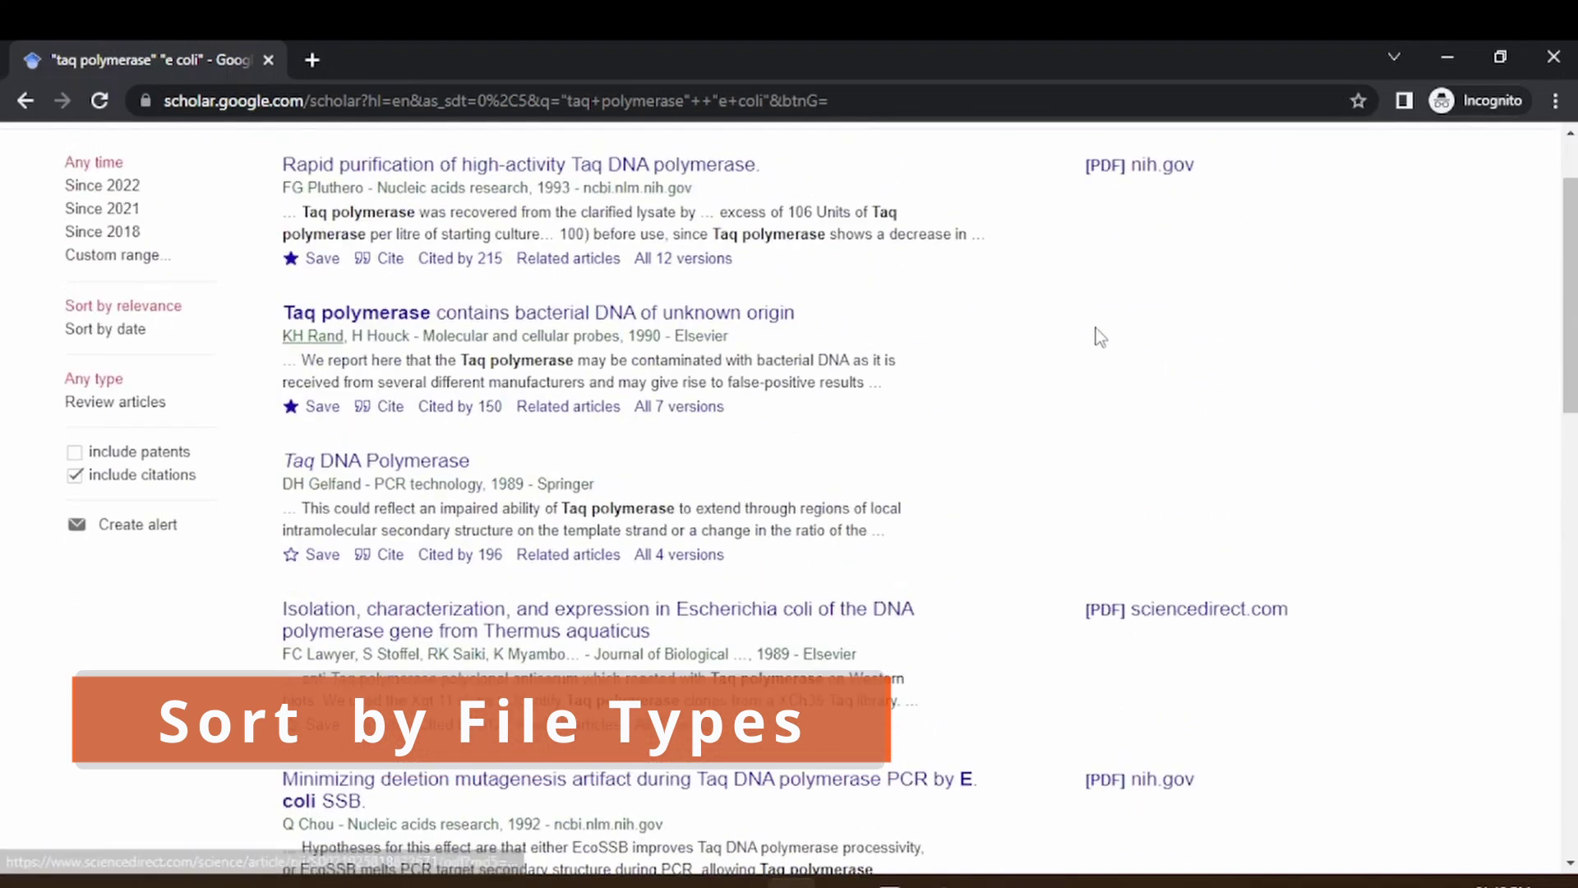
{"action": "scroll", "coordinate": [1098, 309], "scroll_direction": "up", "scroll_amount": 2}
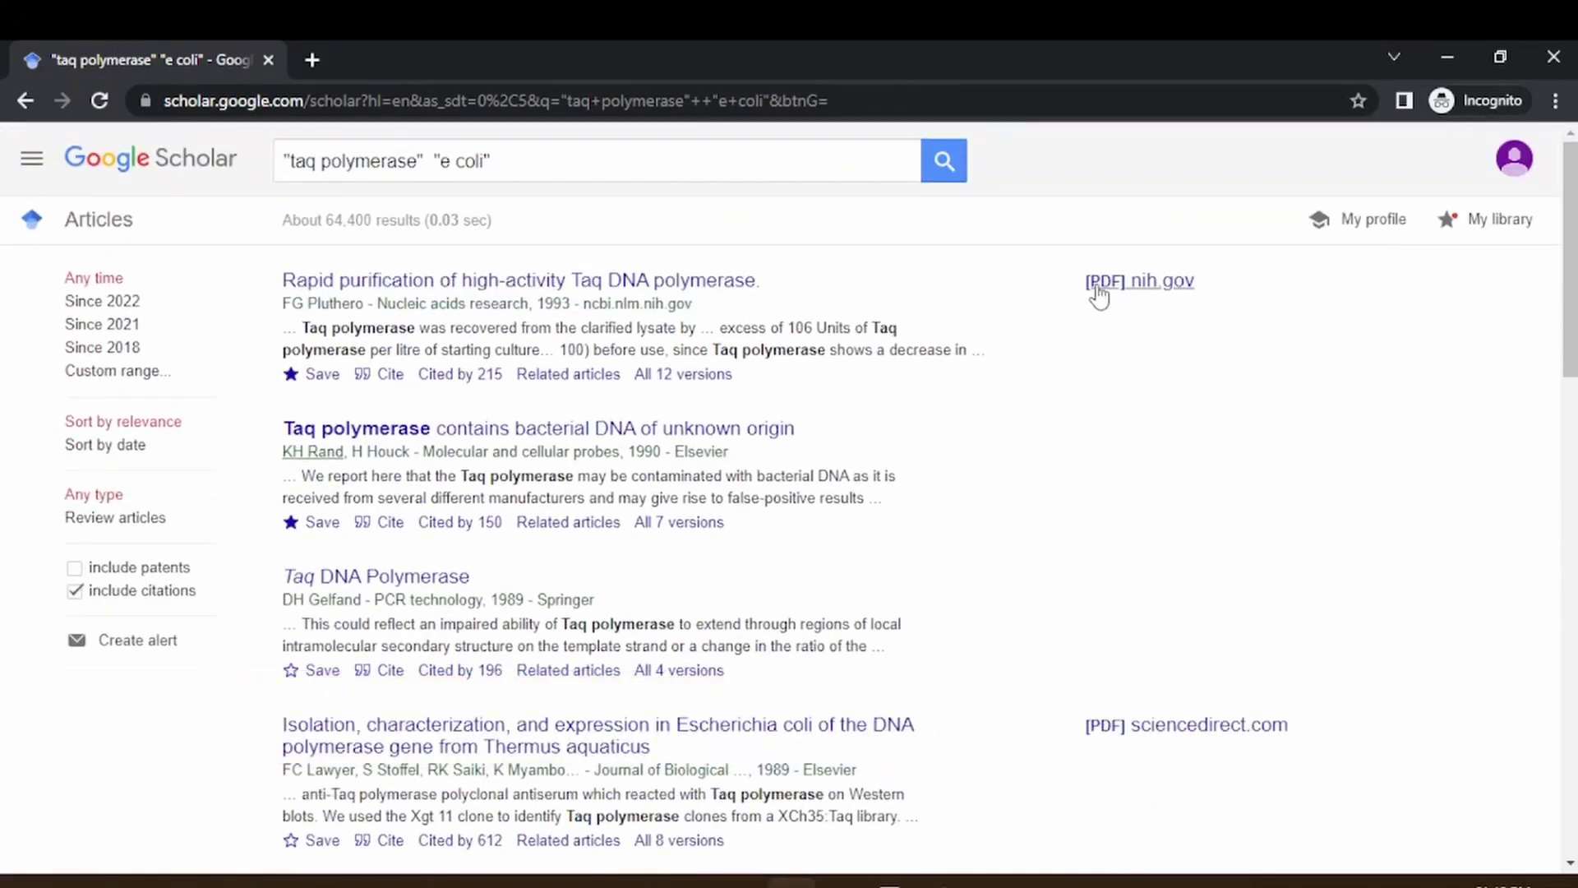
{"action": "scroll", "coordinate": [1105, 300], "scroll_direction": "down", "scroll_amount": 5}
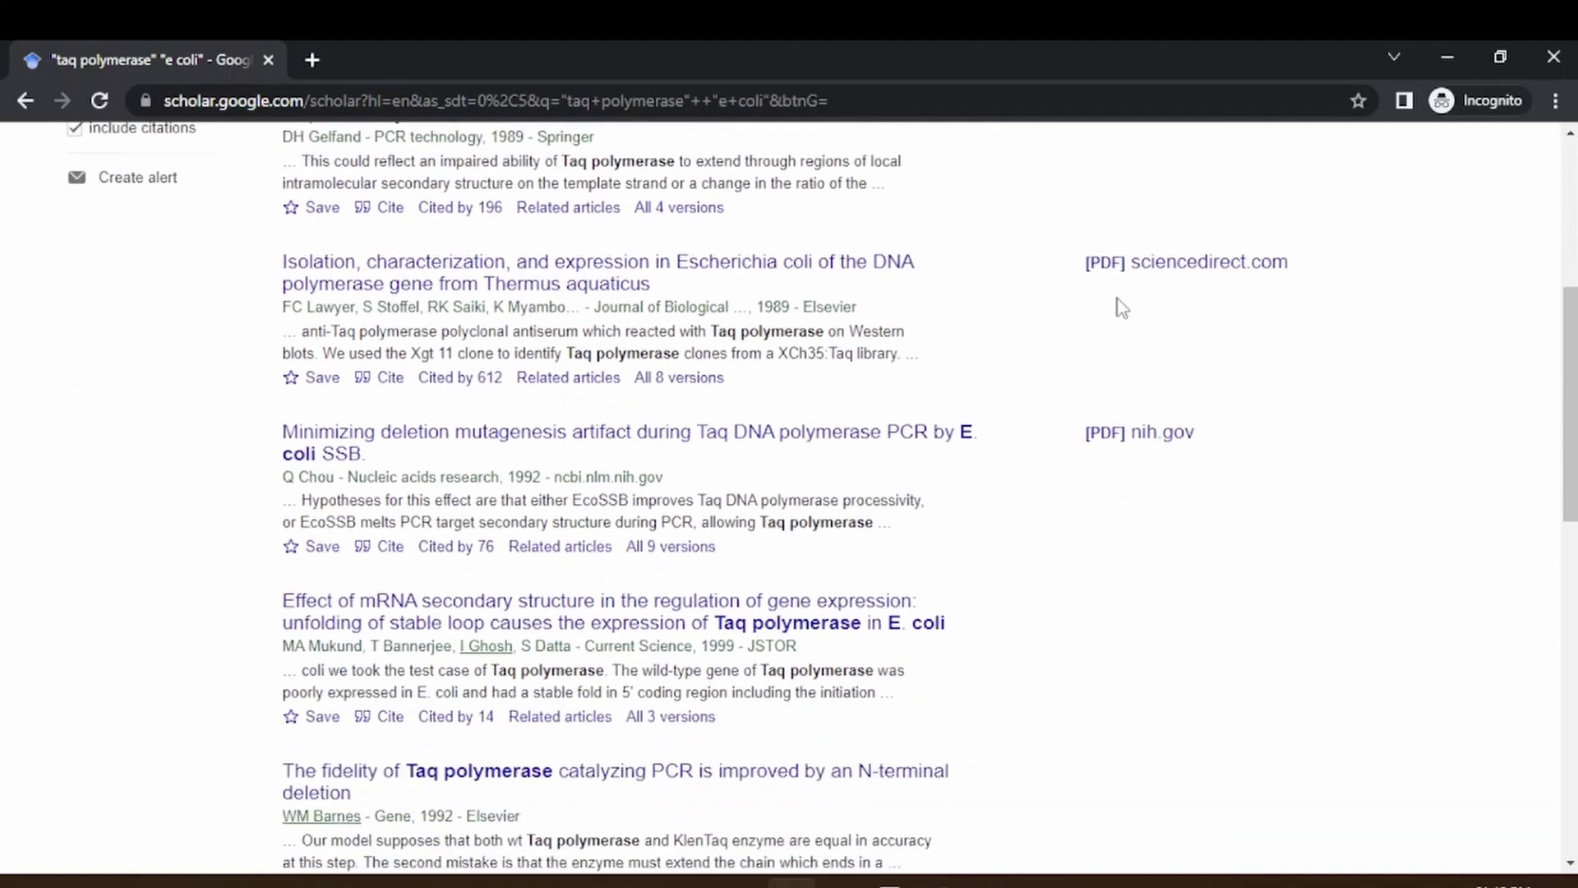
{"action": "scroll", "coordinate": [1188, 300], "scroll_direction": "down", "scroll_amount": 4}
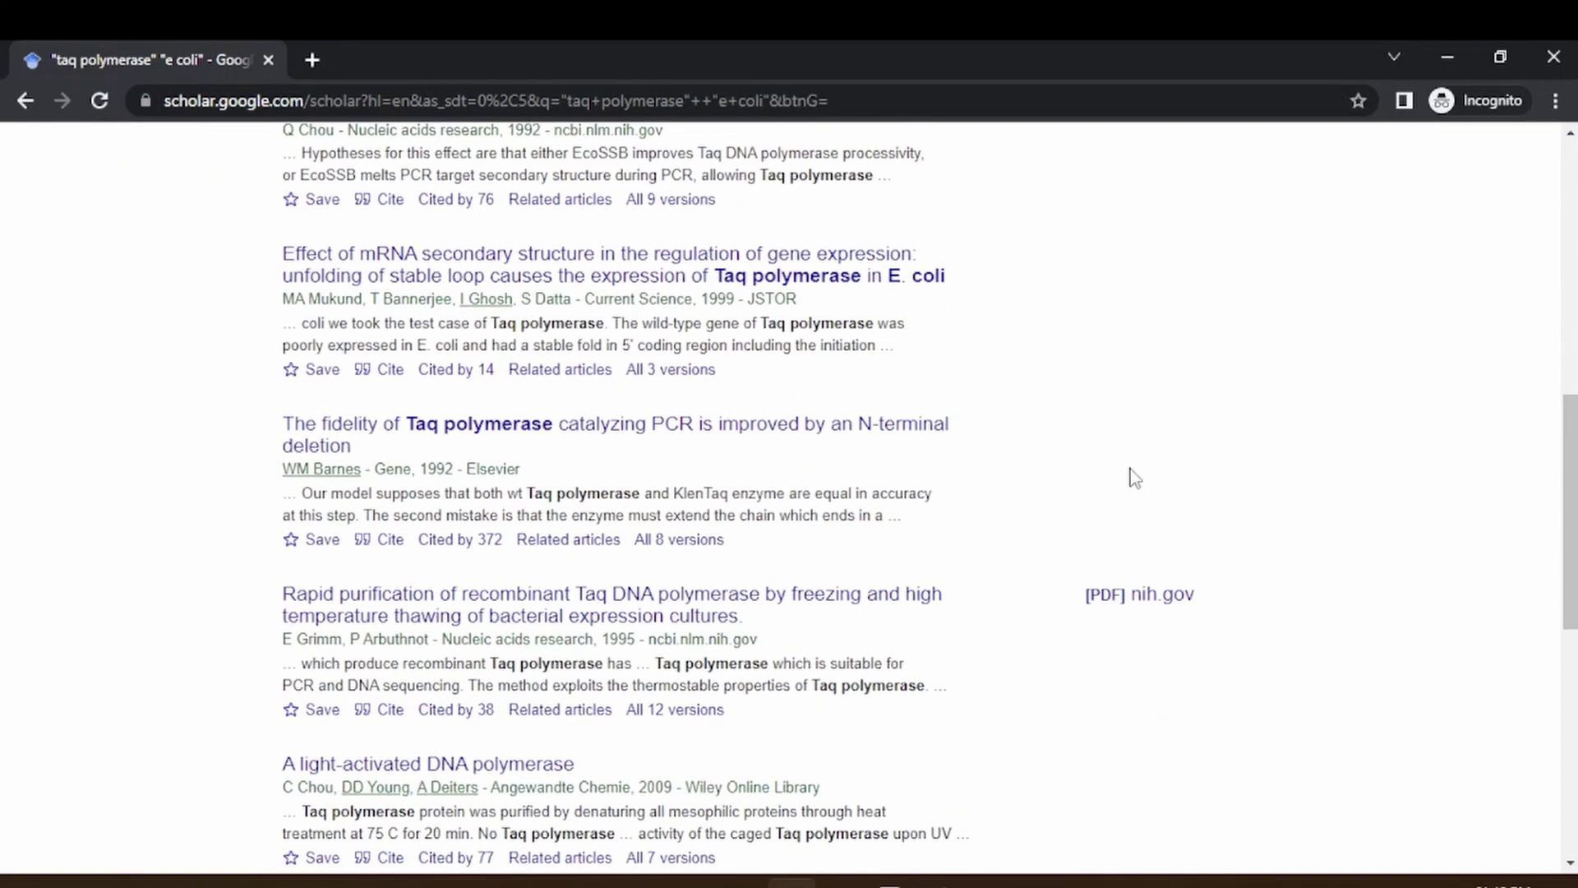
{"action": "scroll", "coordinate": [1126, 475], "scroll_direction": "up", "scroll_amount": 12}
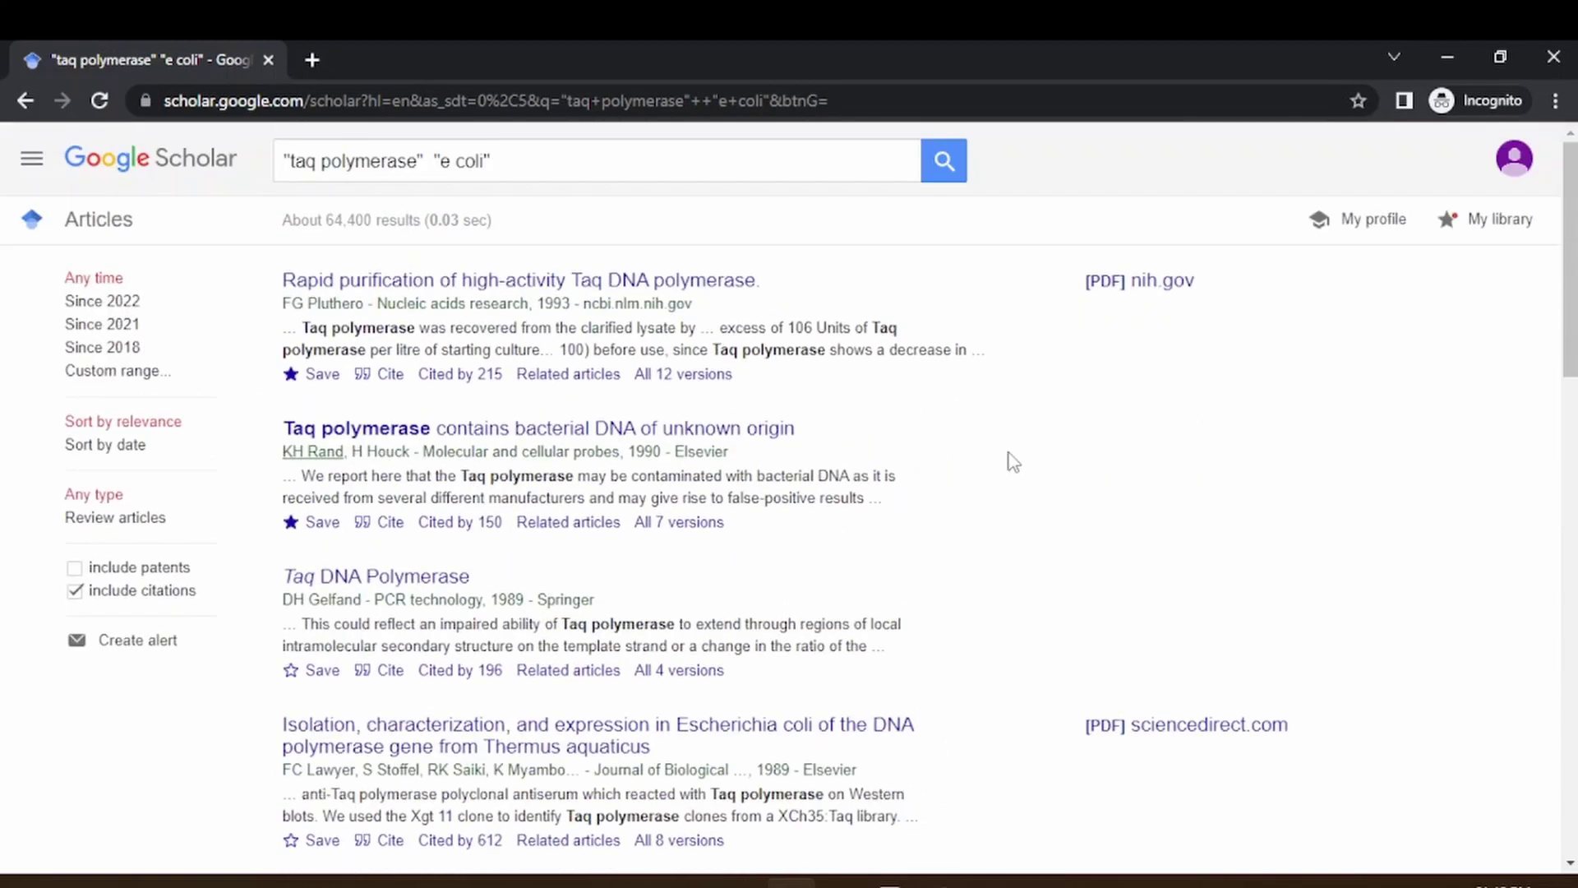
{"action": "right_click", "coordinate": [1153, 281]}
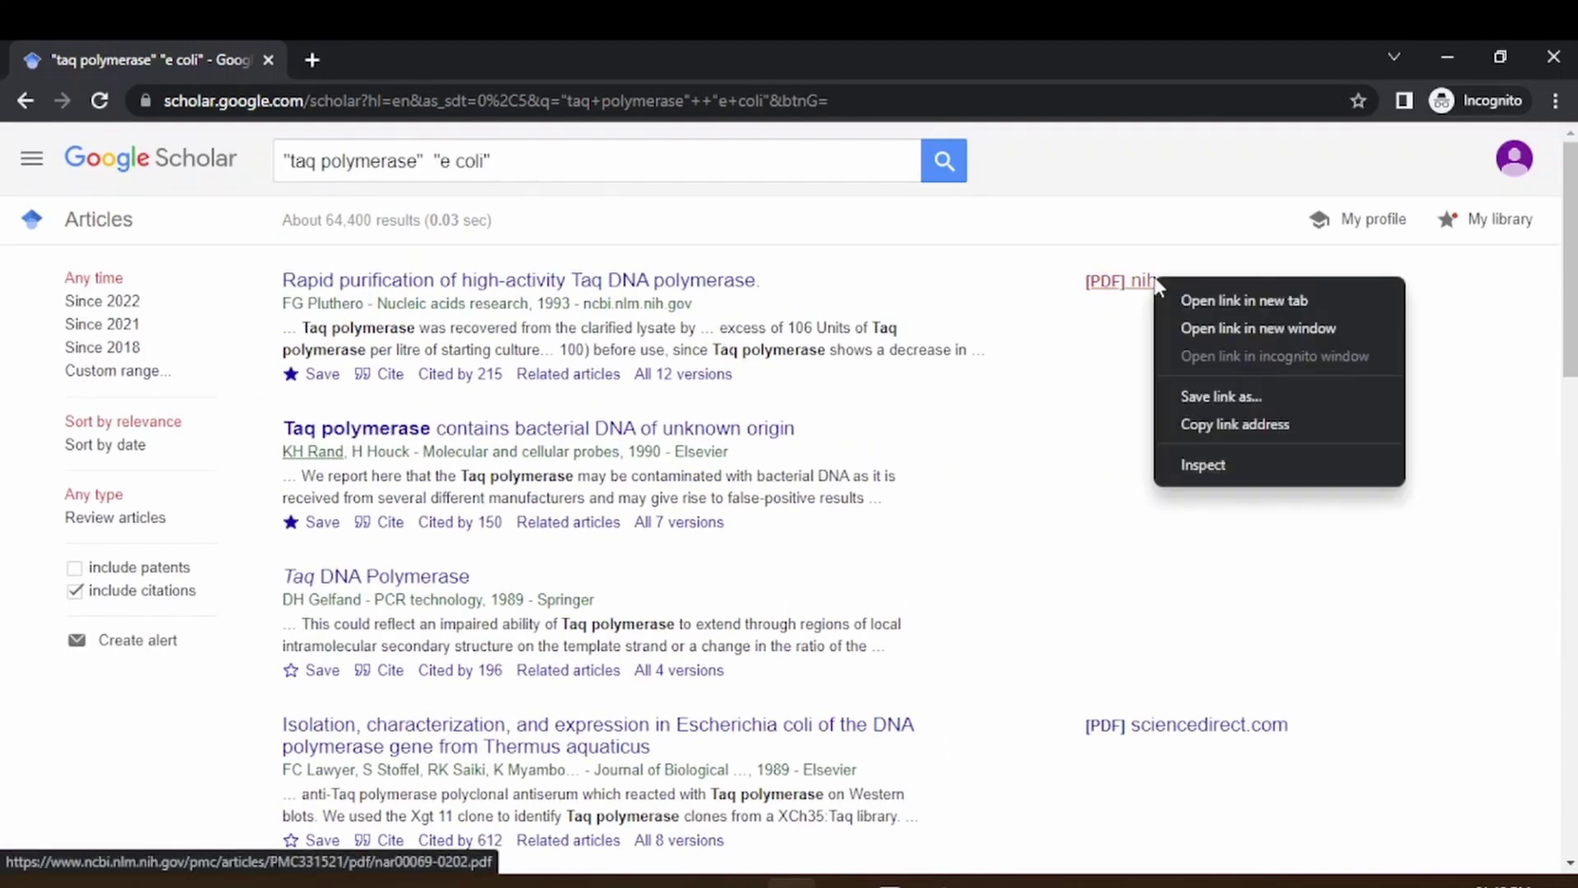
Open the nih.gov PDF in a new tab, scroll it, then return to the Scholar results
{"action": "left_click", "coordinate": [1201, 298]}
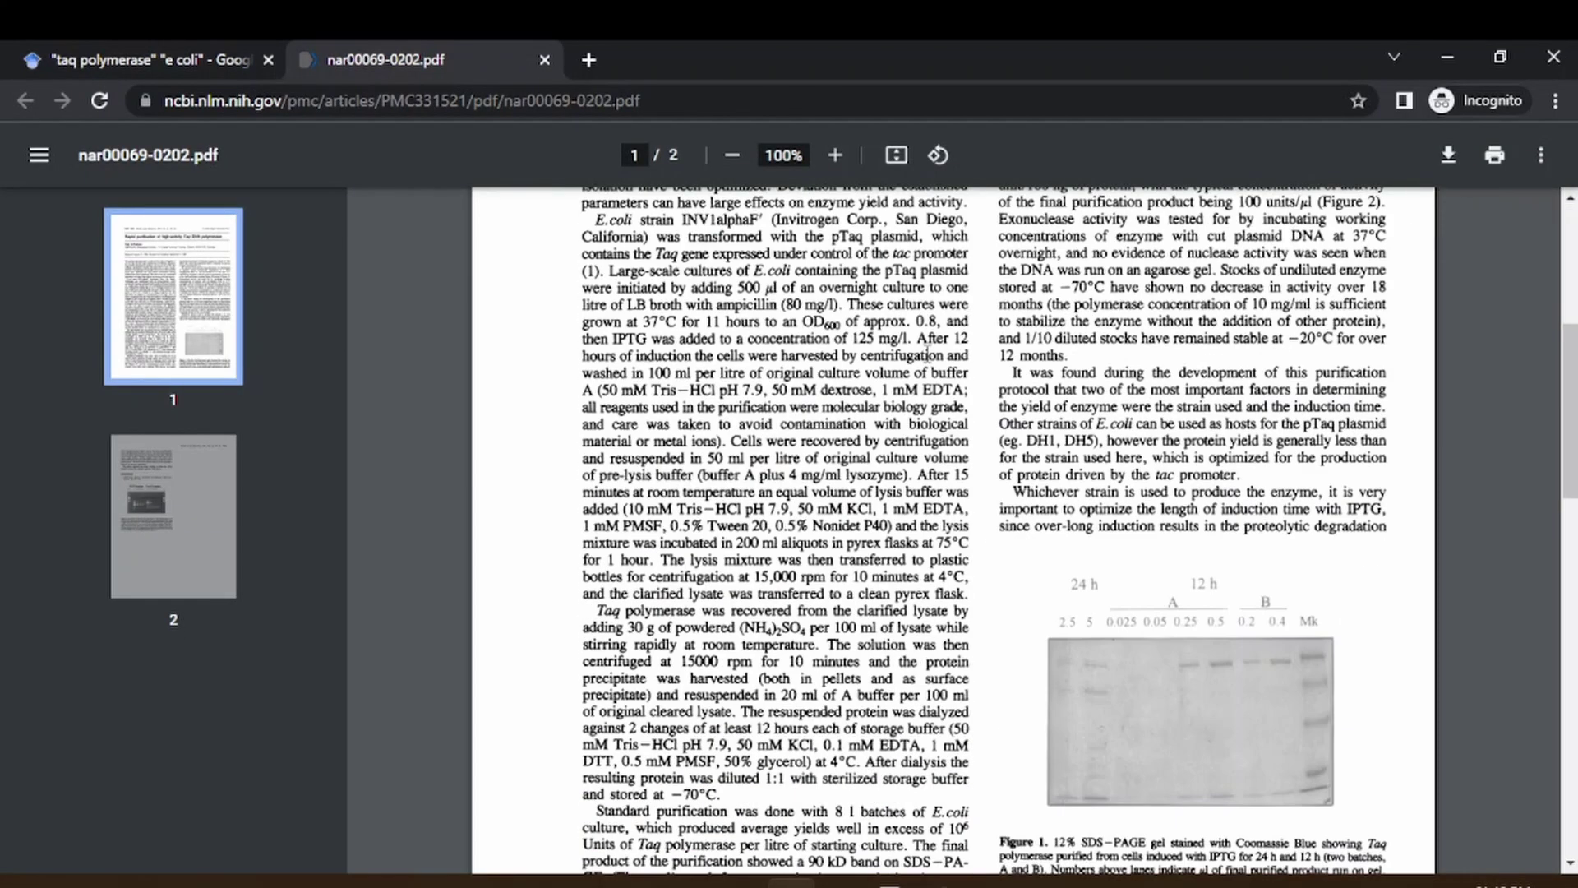
{"action": "scroll", "coordinate": [929, 353], "scroll_direction": "down", "scroll_amount": 5}
{"action": "key", "text": "ctrl+Tab"}
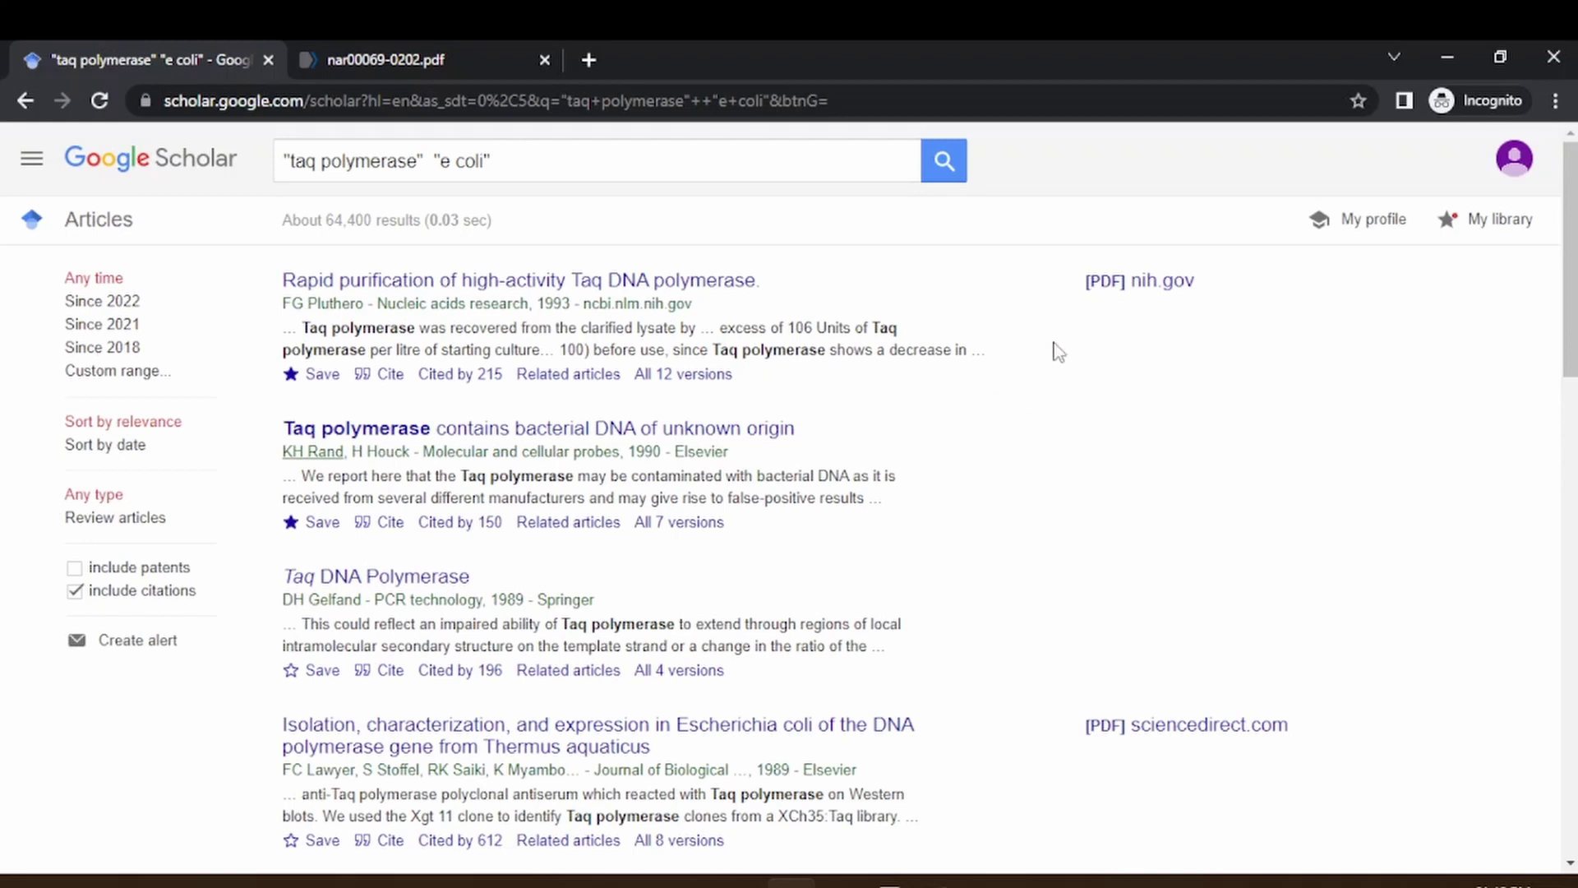
View all versions of the 'Rapid purification' Taq paper
{"action": "left_click", "coordinate": [697, 375]}
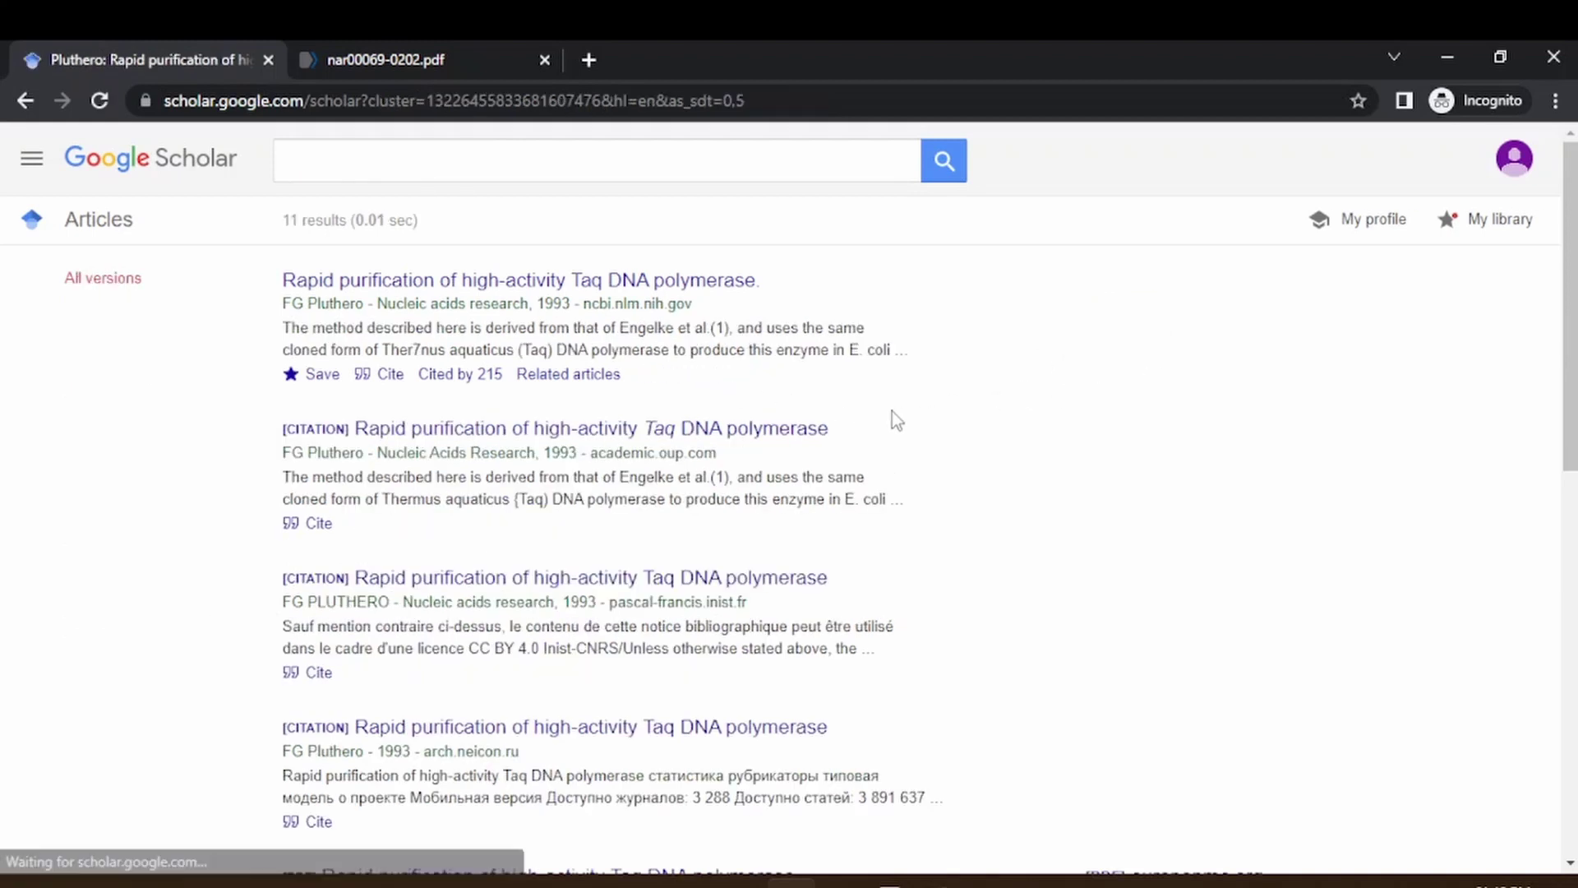
{"action": "scroll", "coordinate": [1005, 370], "scroll_direction": "down", "scroll_amount": 5}
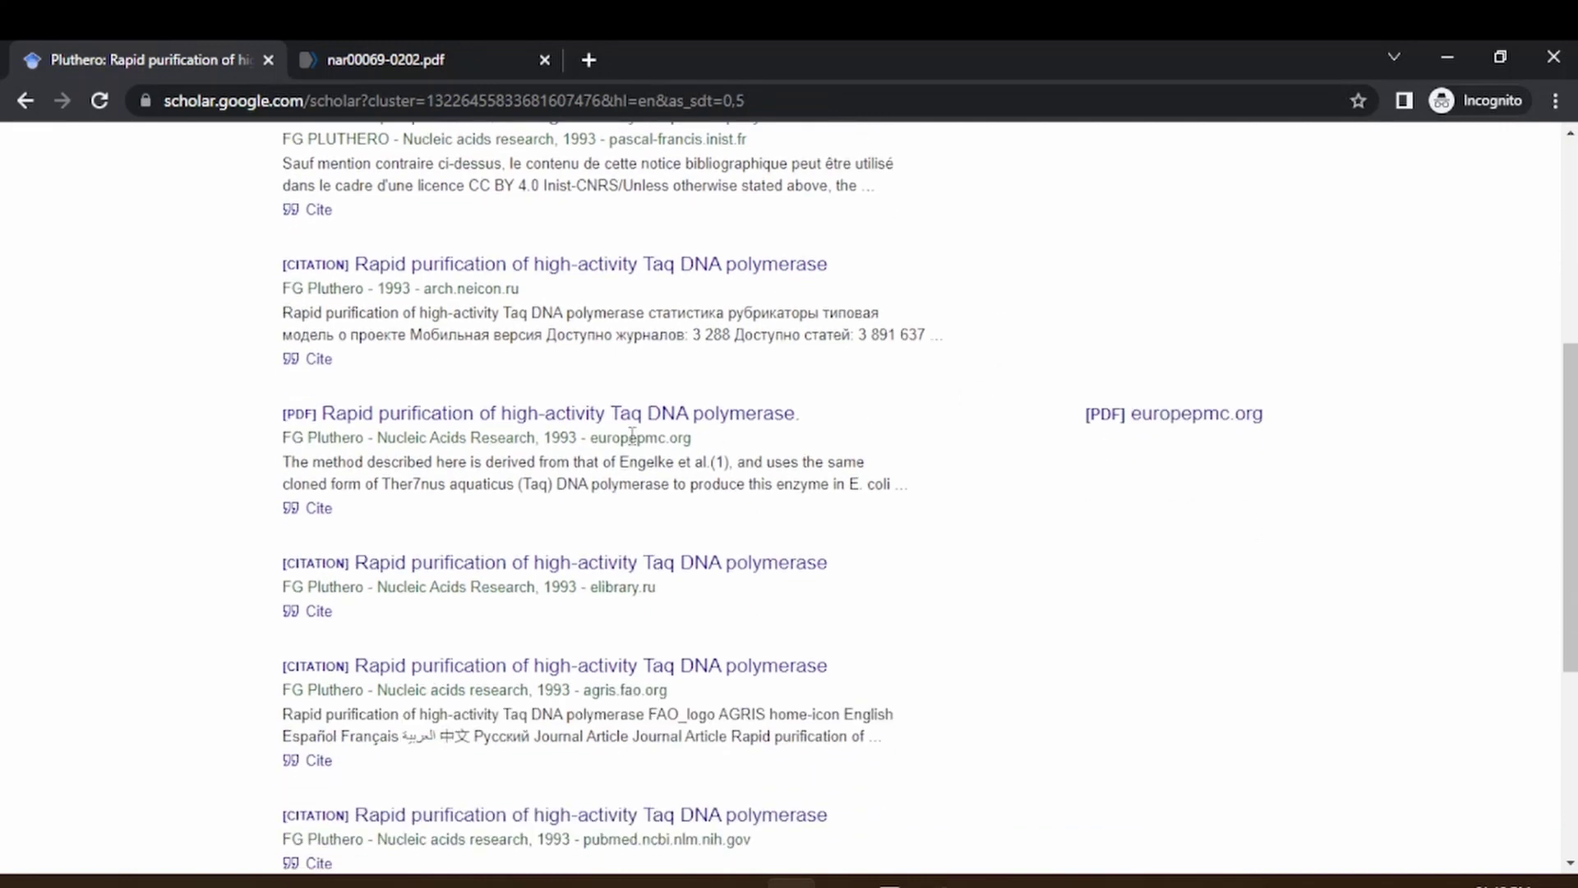
{"action": "scroll", "coordinate": [1053, 507], "scroll_direction": "down", "scroll_amount": 5}
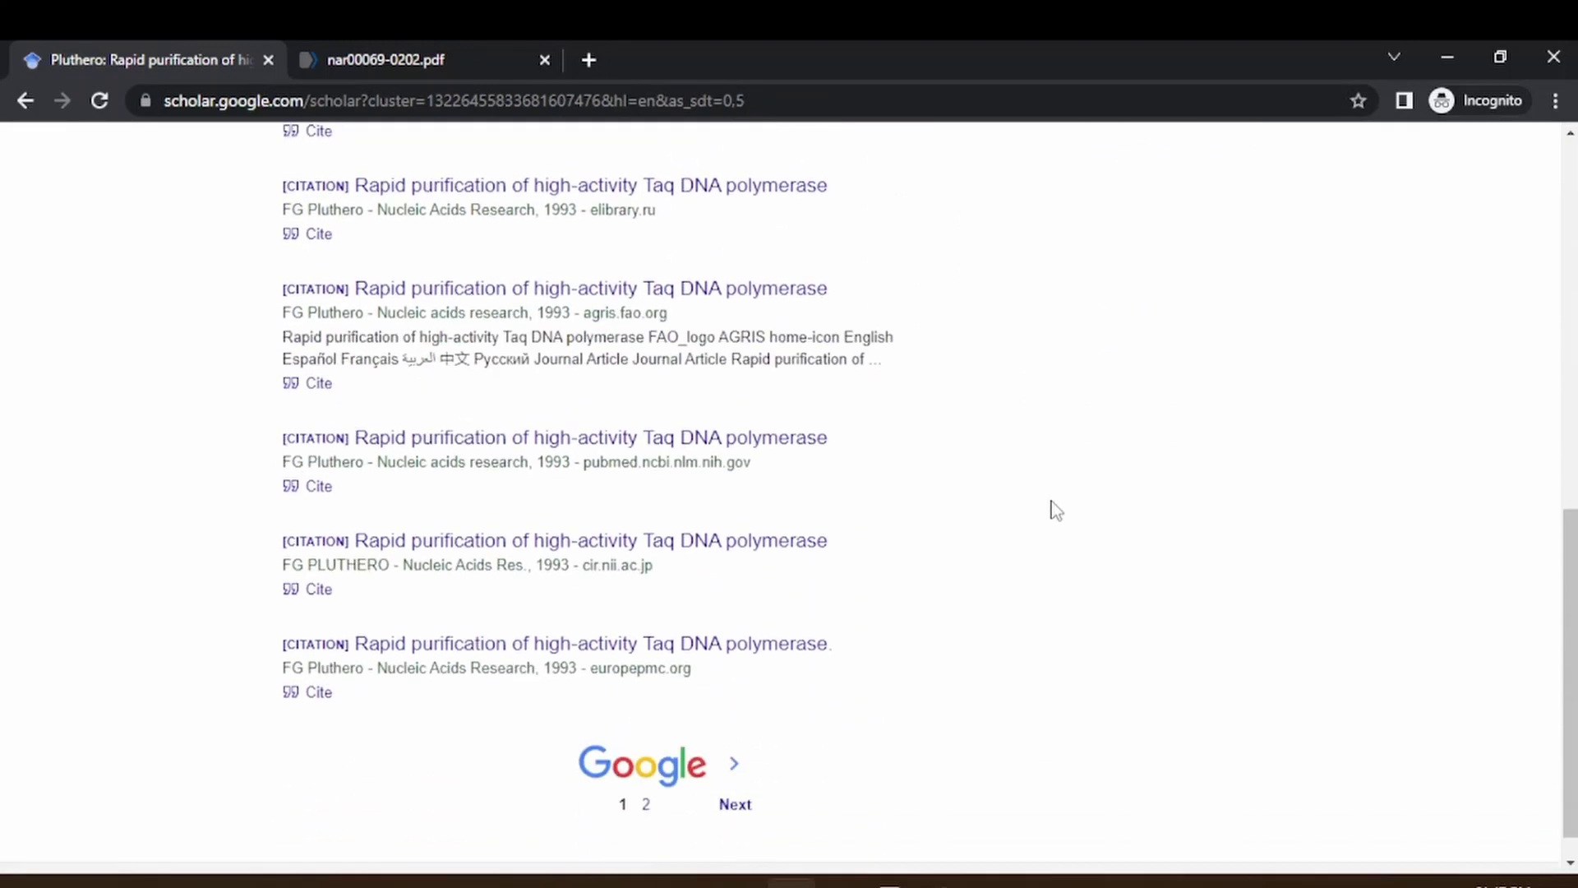
{"action": "scroll", "coordinate": [1046, 514], "scroll_direction": "up", "scroll_amount": 10}
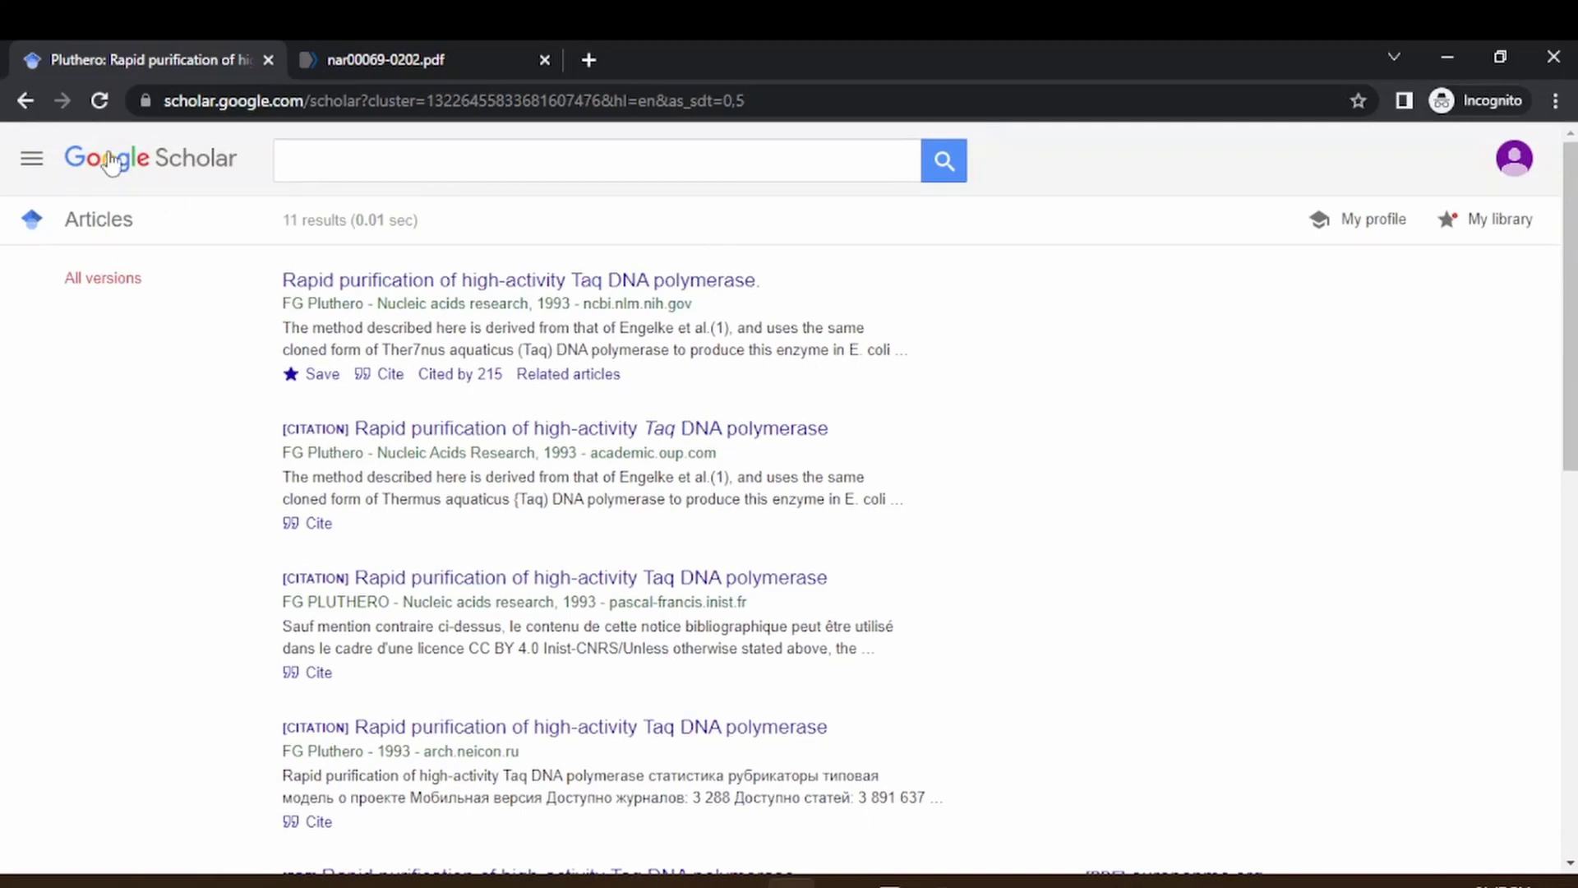
Go back to the "taq polymerase" "e coli" results and browse them
{"action": "left_click", "coordinate": [25, 100]}
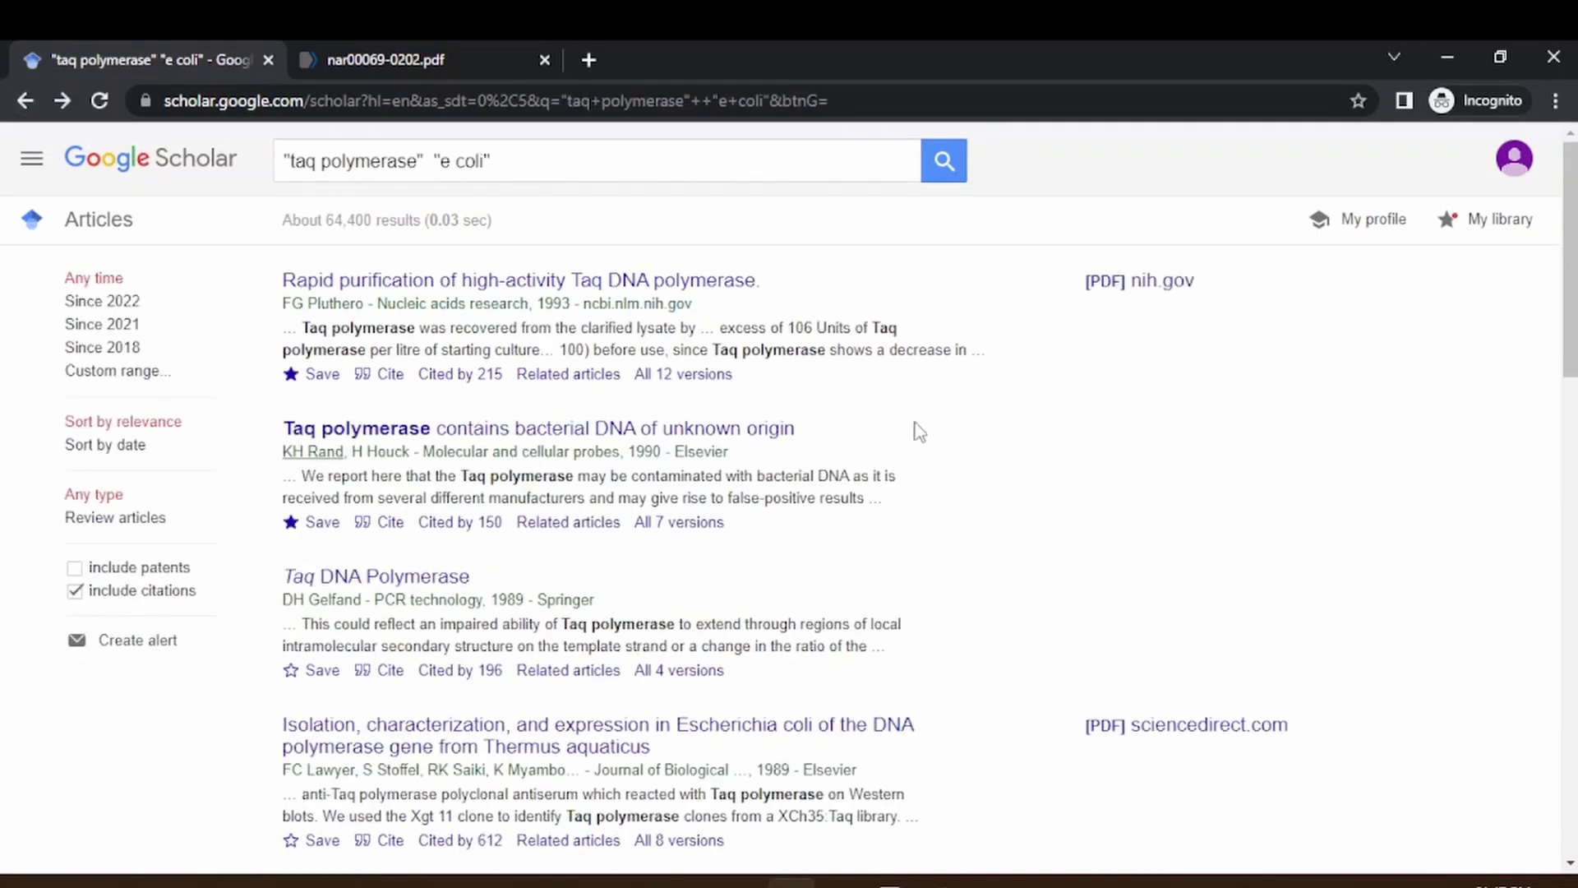
{"action": "scroll", "coordinate": [973, 435], "scroll_direction": "down", "scroll_amount": 8}
{"action": "scroll", "coordinate": [967, 431], "scroll_direction": "up", "scroll_amount": 8}
{"action": "scroll", "coordinate": [689, 393], "scroll_direction": "down", "scroll_amount": 1}
{"action": "scroll", "coordinate": [658, 390], "scroll_direction": "down", "scroll_amount": 1}
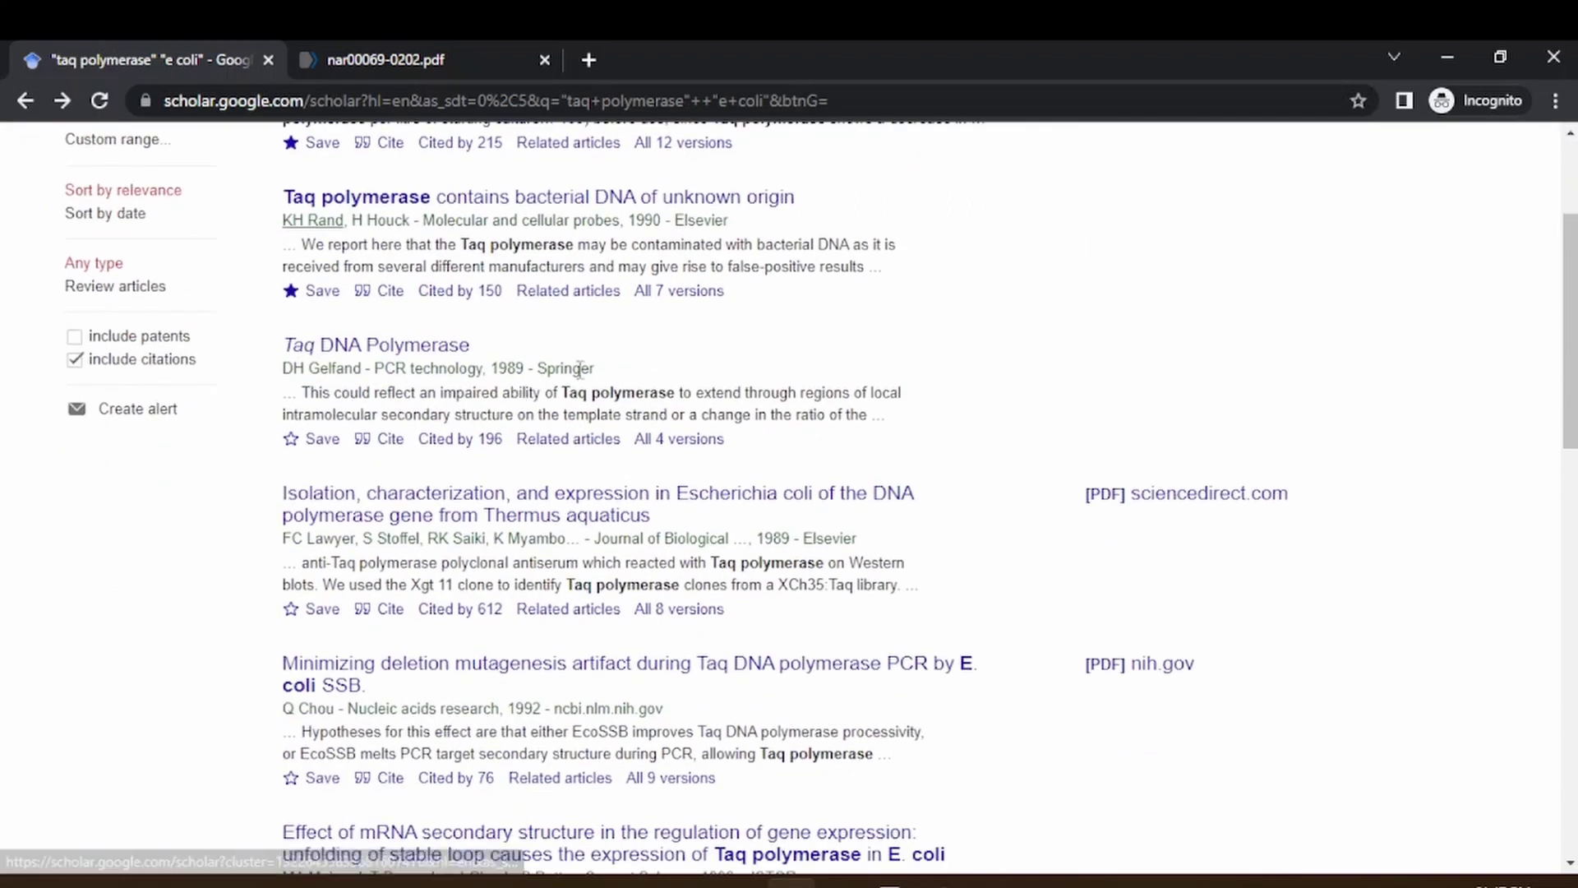
{"action": "scroll", "coordinate": [567, 411], "scroll_direction": "up", "scroll_amount": 2}
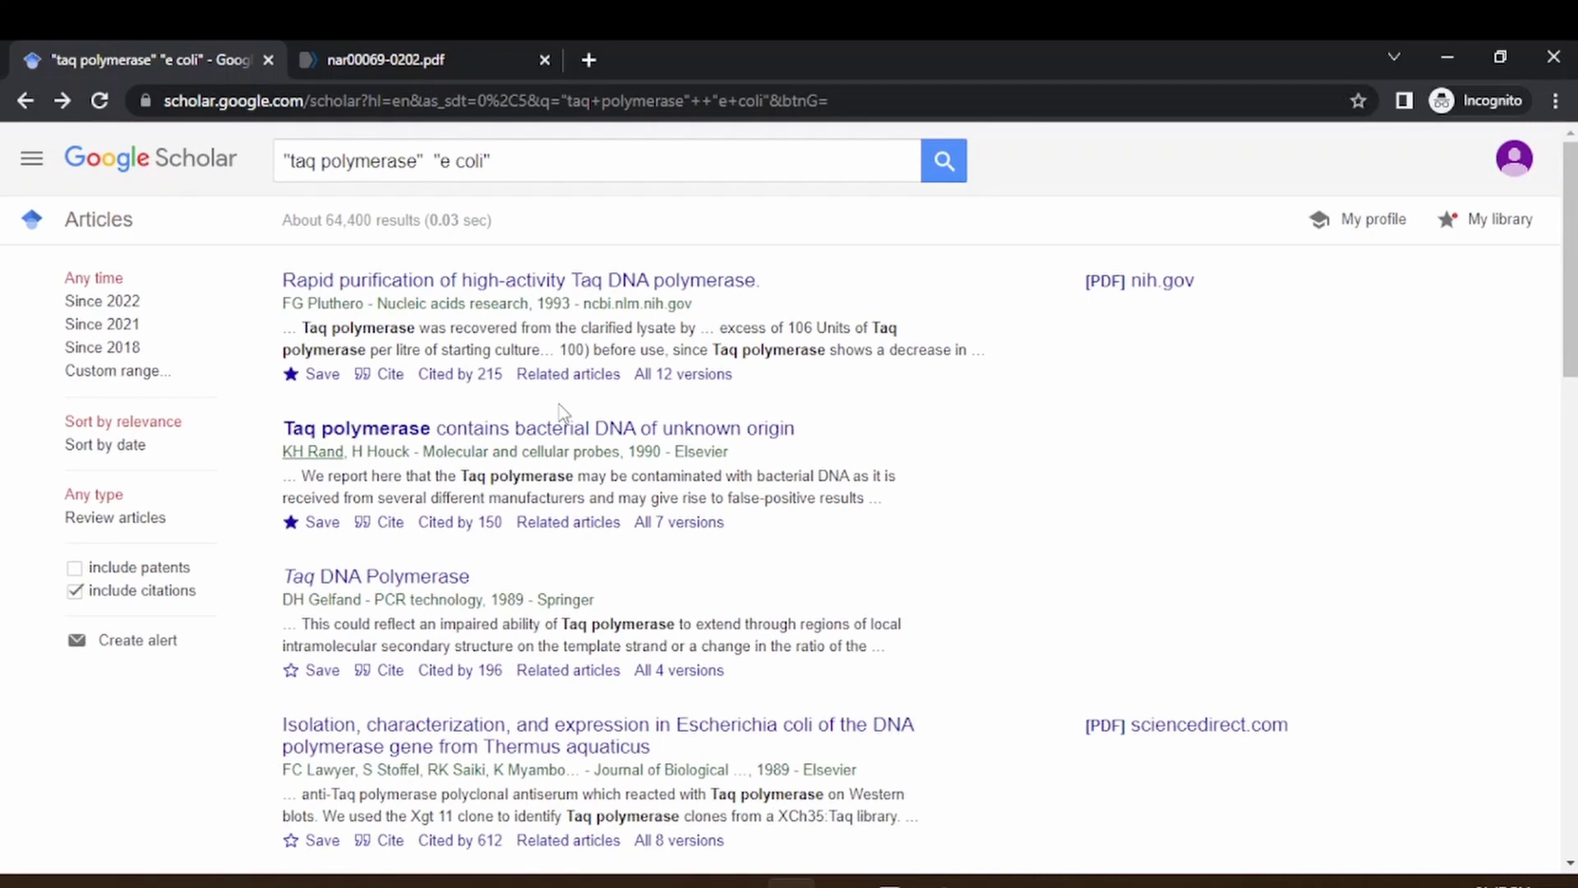
Limit results to a custom 2015–2022 year range and check the roughly 15,000 results count
{"action": "left_click", "coordinate": [145, 373]}
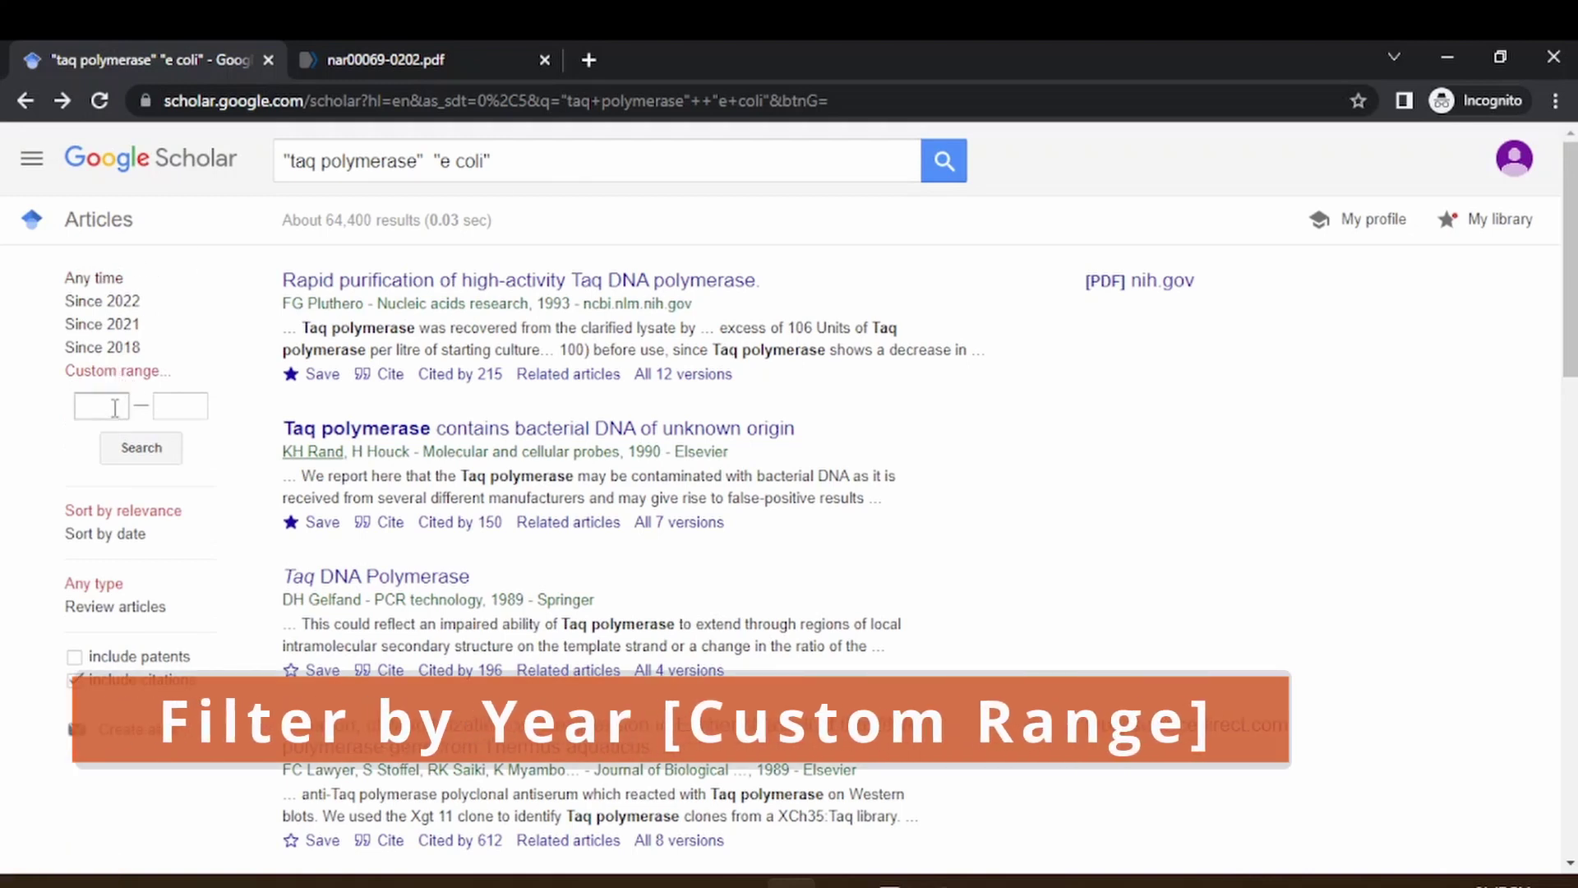
{"action": "left_click", "coordinate": [115, 408]}
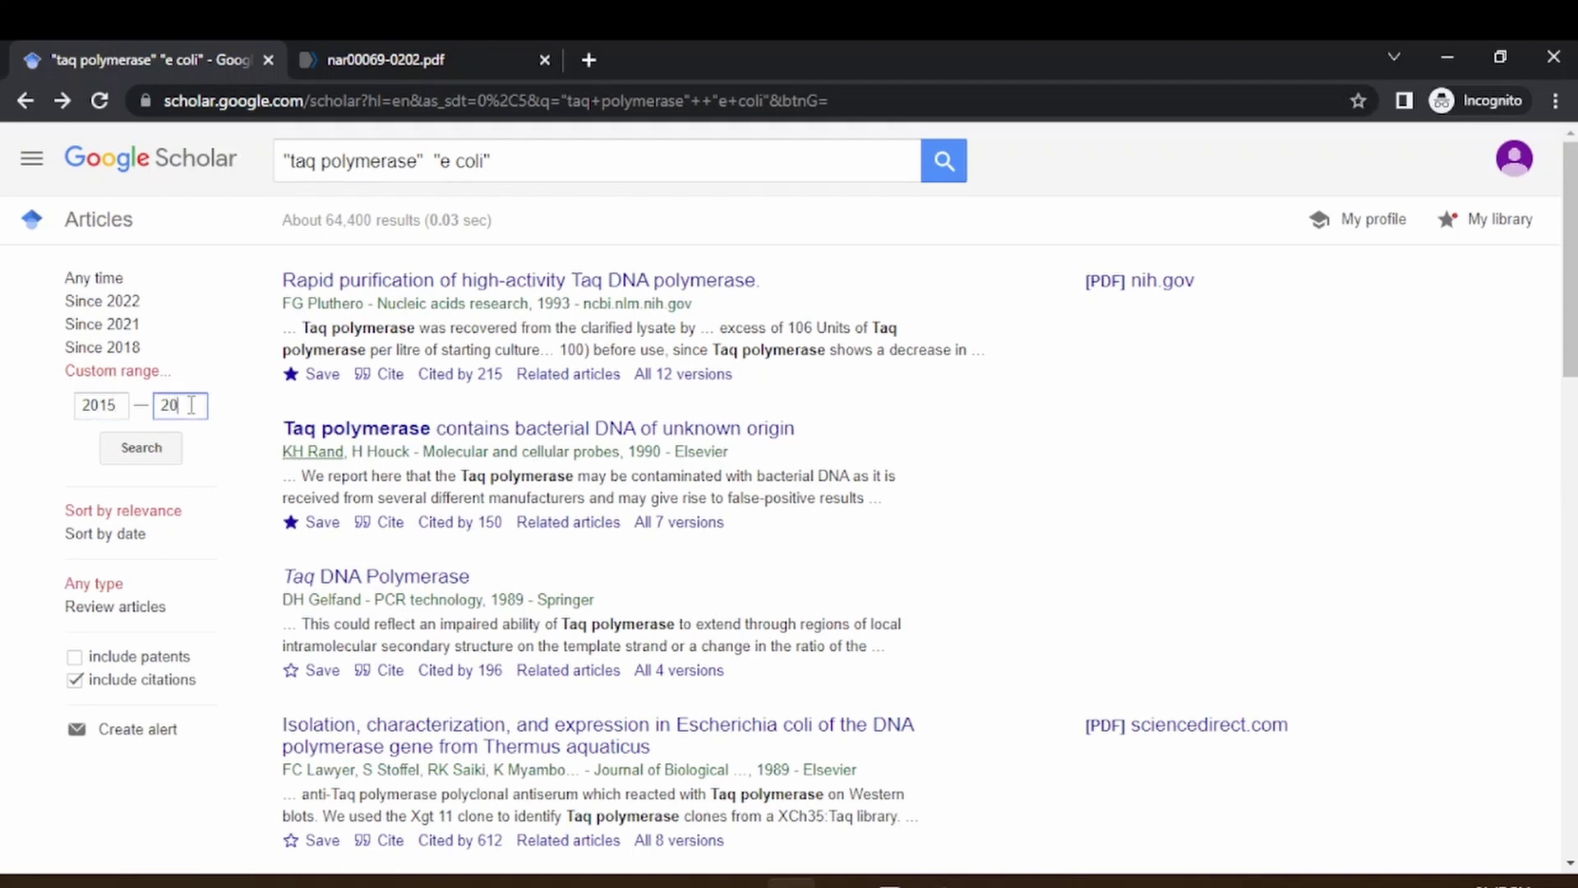
{"action": "left_click", "coordinate": [149, 448]}
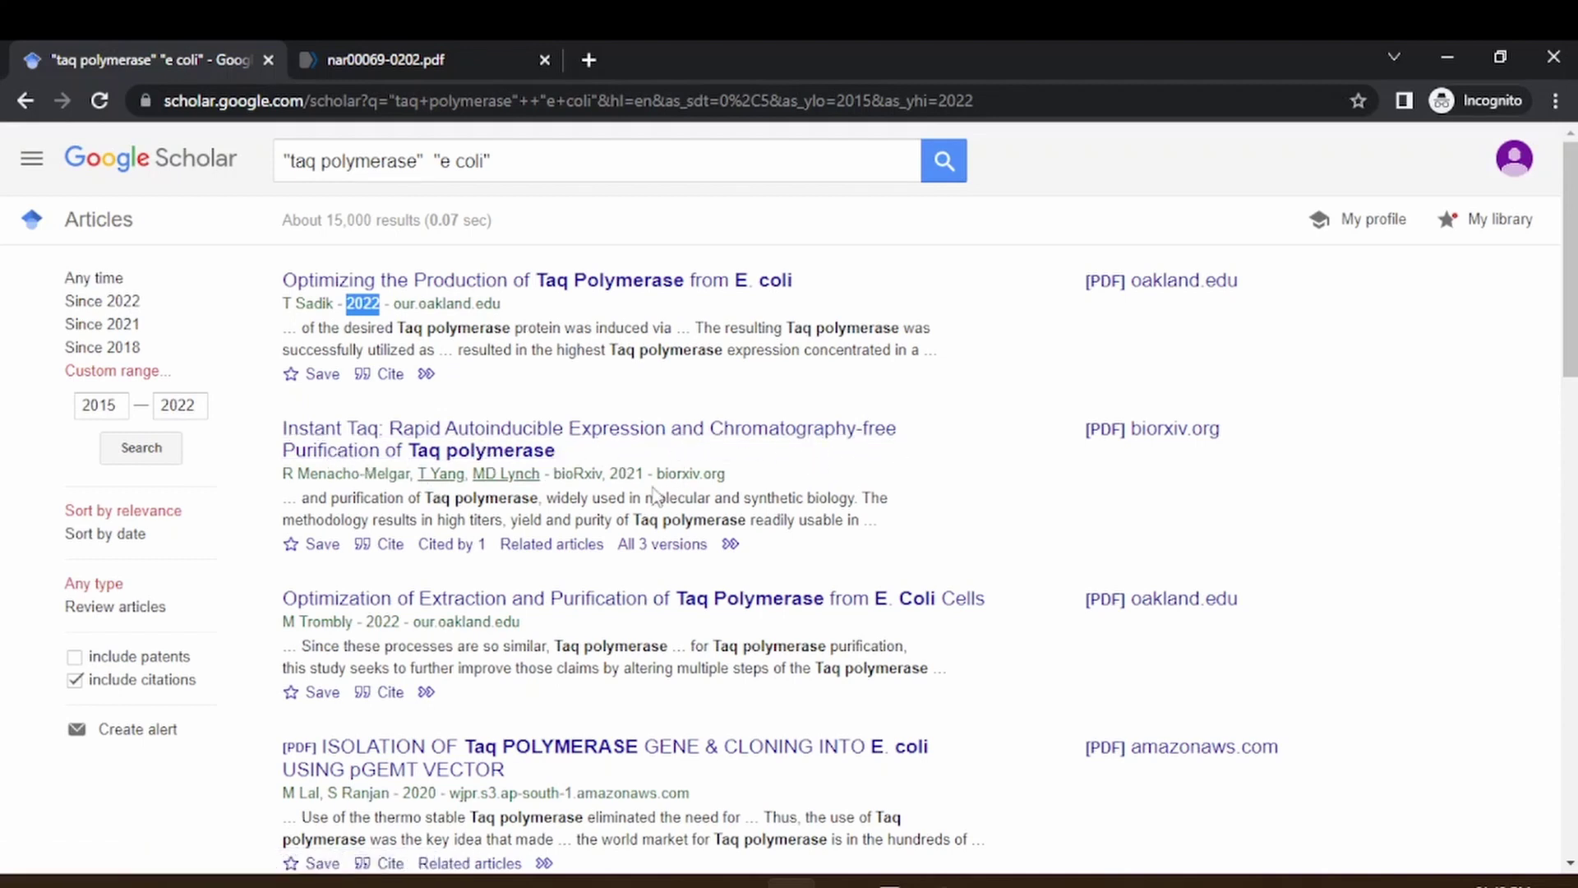
{"action": "scroll", "coordinate": [530, 470], "scroll_direction": "down", "scroll_amount": 3}
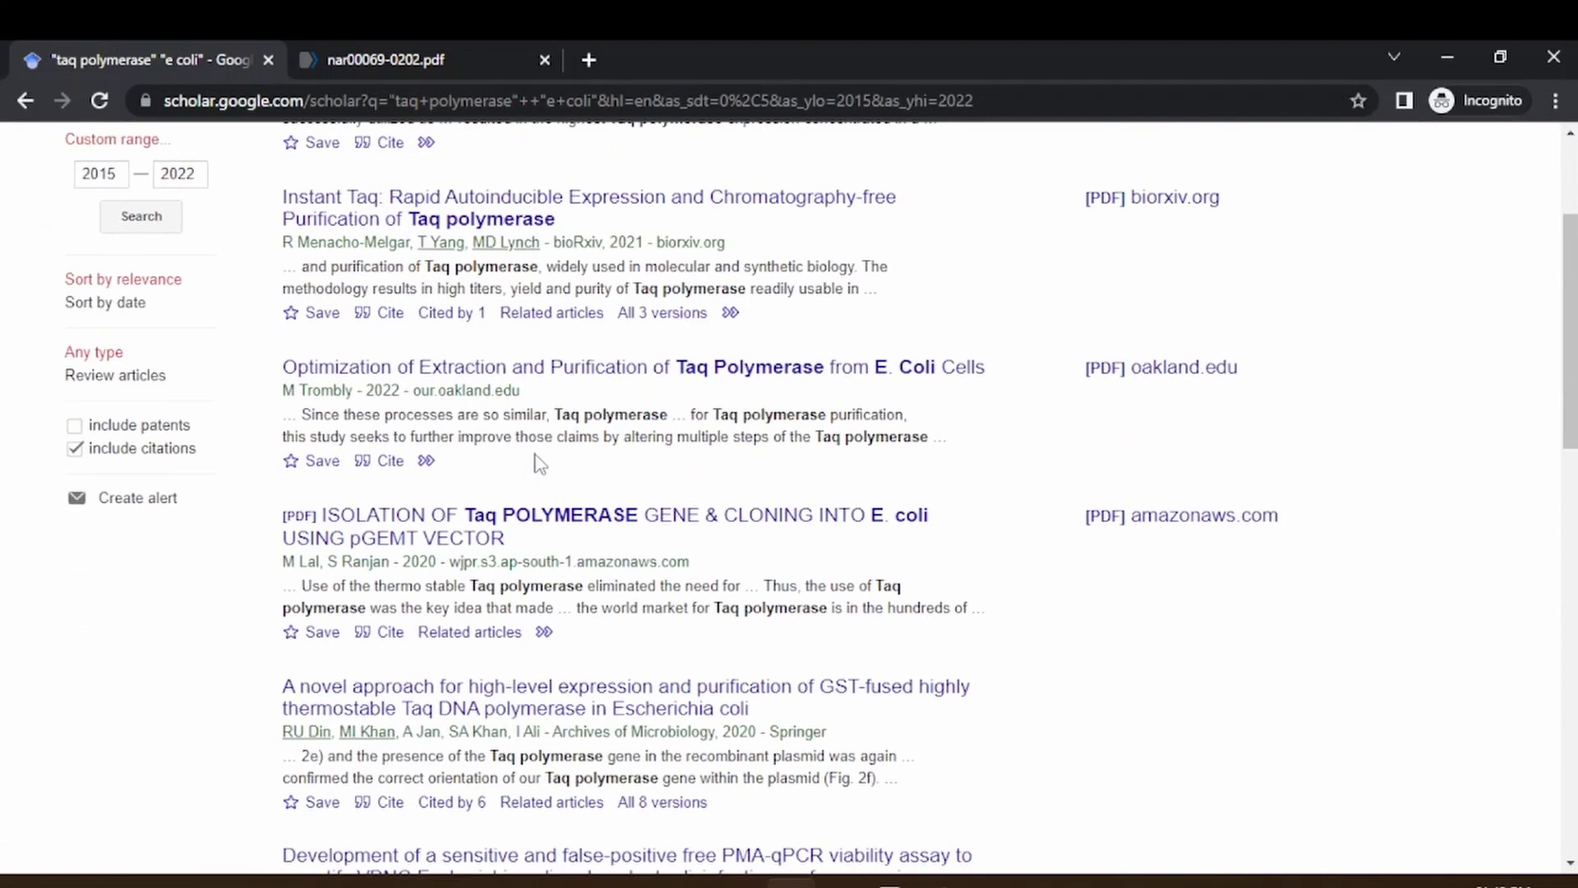
{"action": "scroll", "coordinate": [559, 408], "scroll_direction": "up", "scroll_amount": 3}
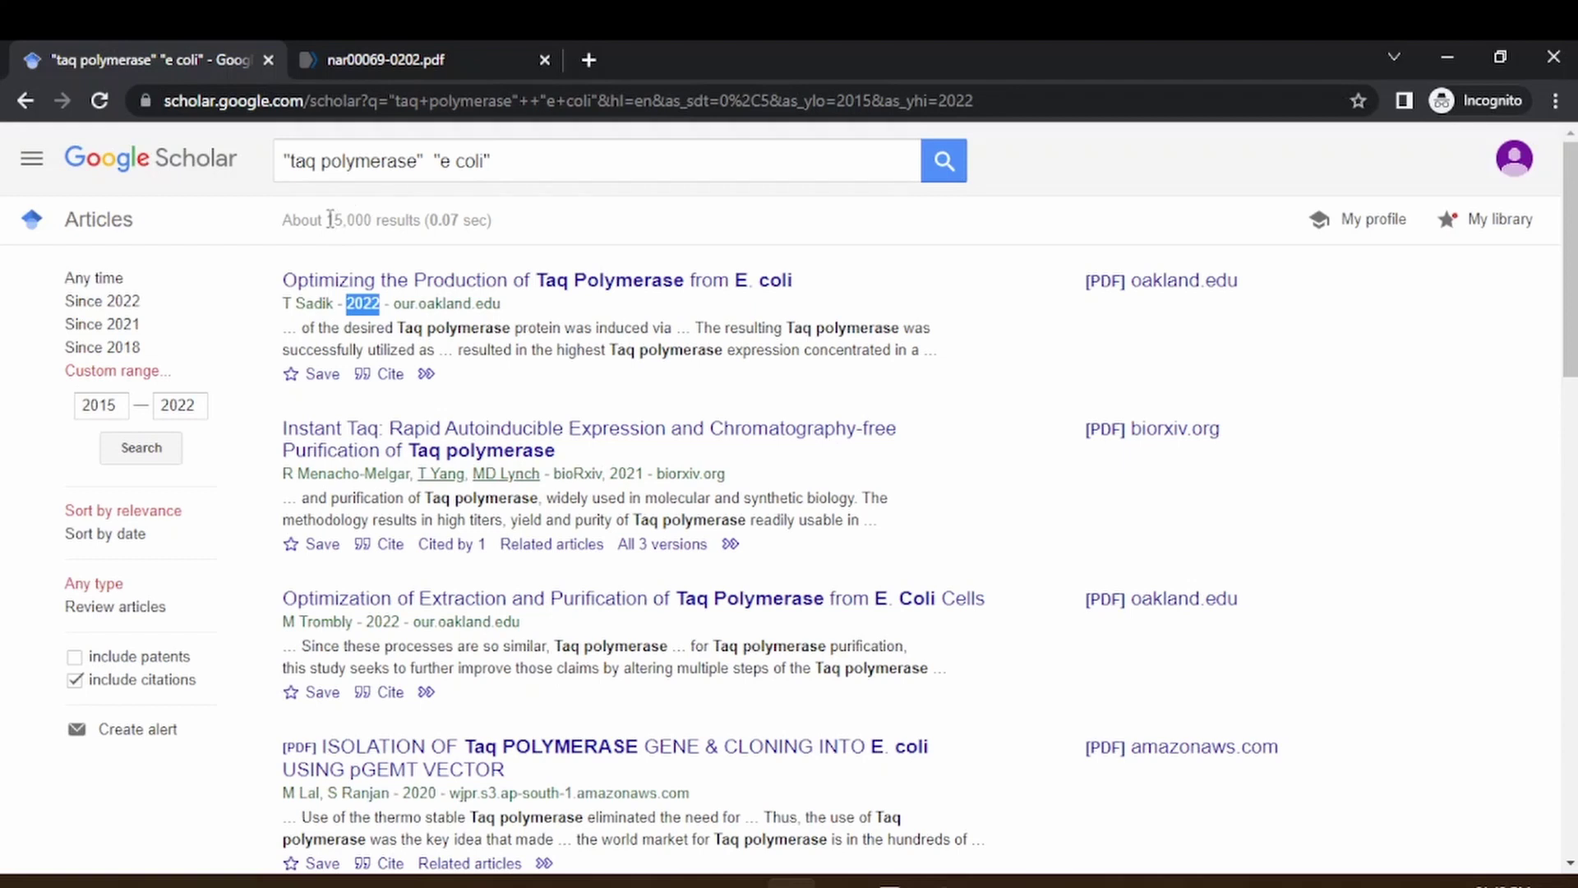
{"action": "left_click_drag", "start_coordinate": [331, 220], "coordinate": [359, 215]}
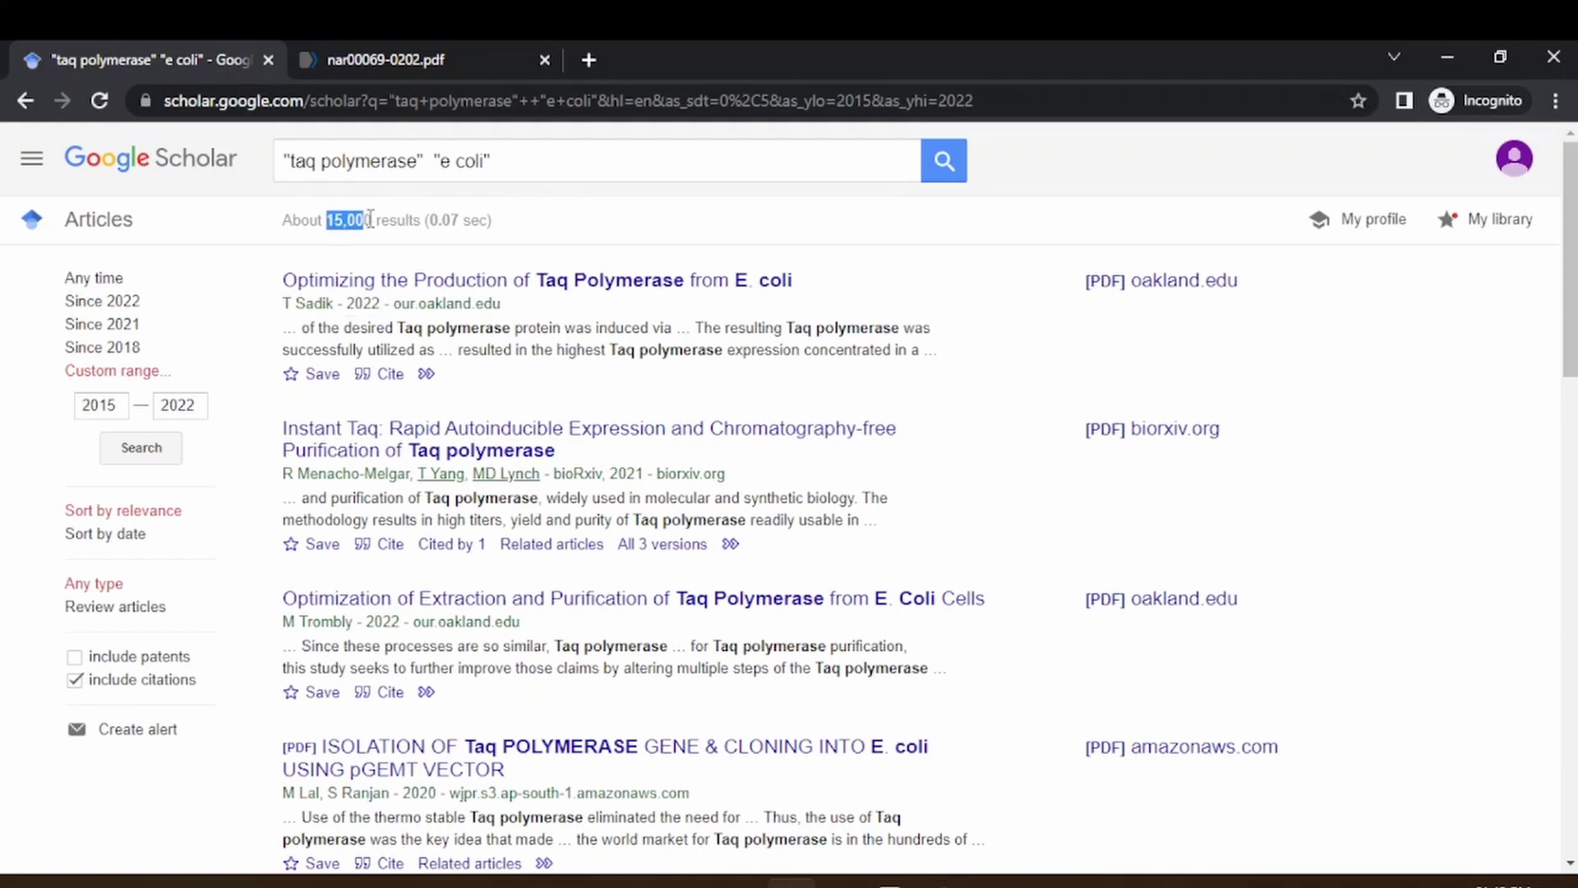
{"action": "left_click", "coordinate": [366, 222]}
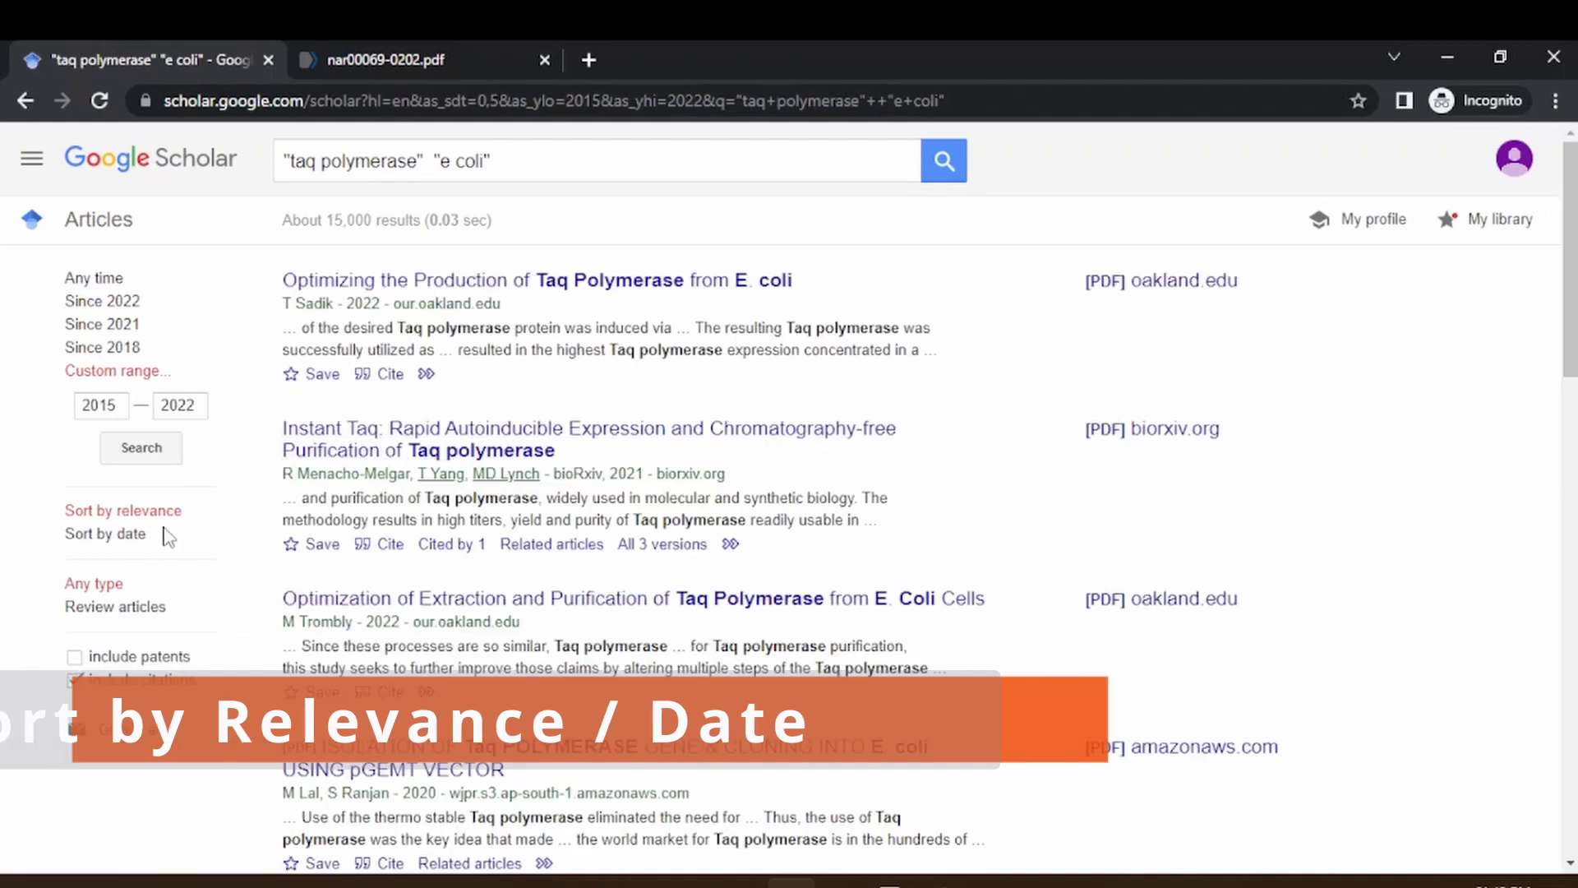
Sort results by date, include all articles via Everything, and browse the list
{"action": "left_click", "coordinate": [125, 535]}
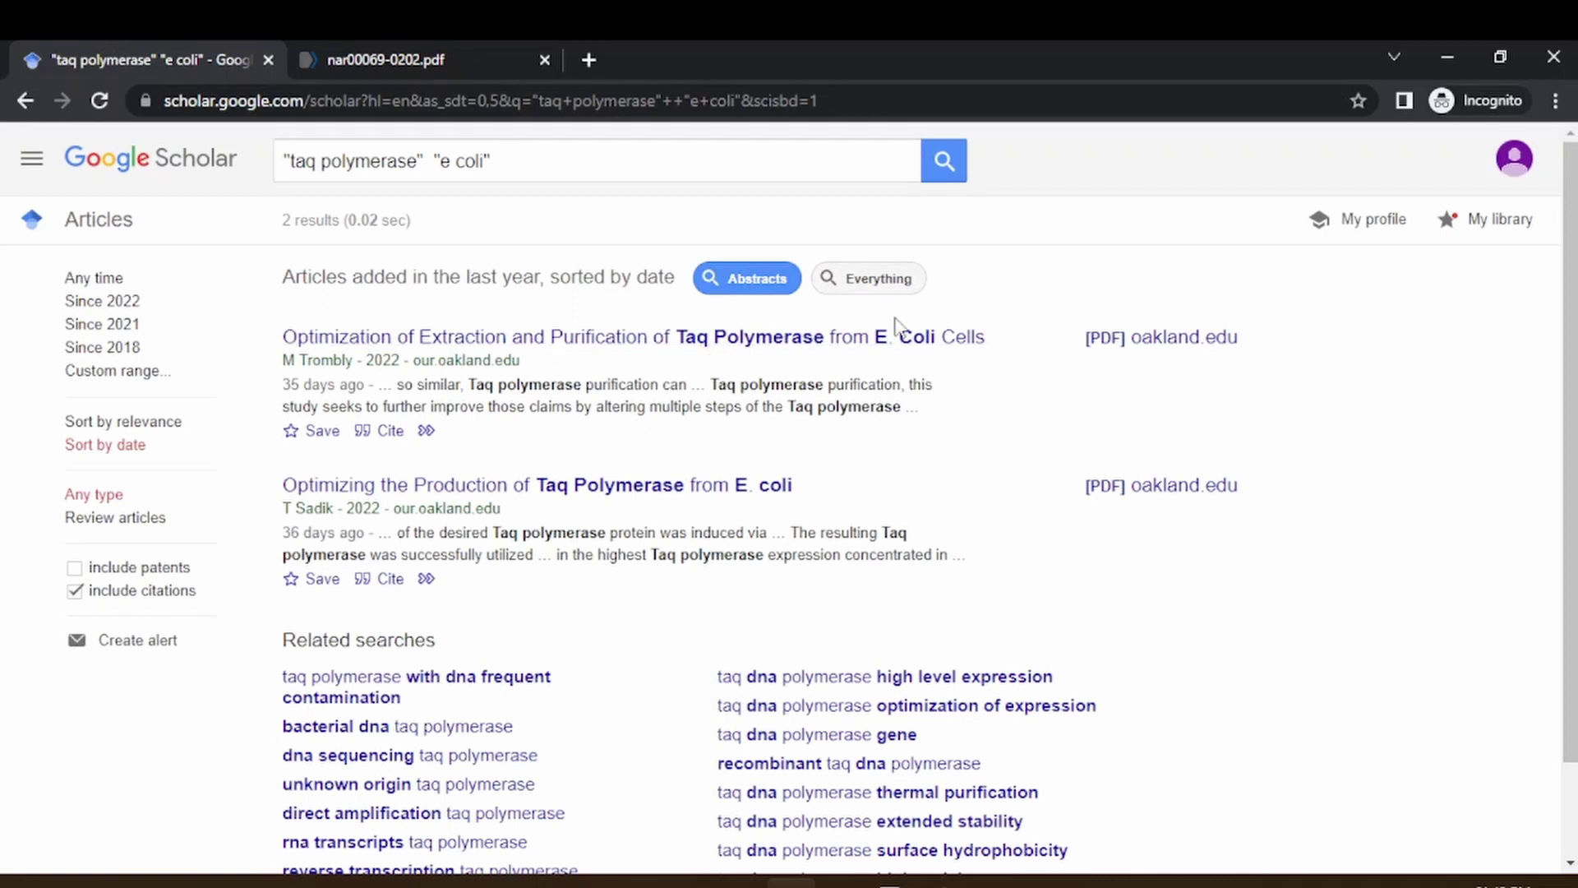
{"action": "left_click", "coordinate": [886, 287]}
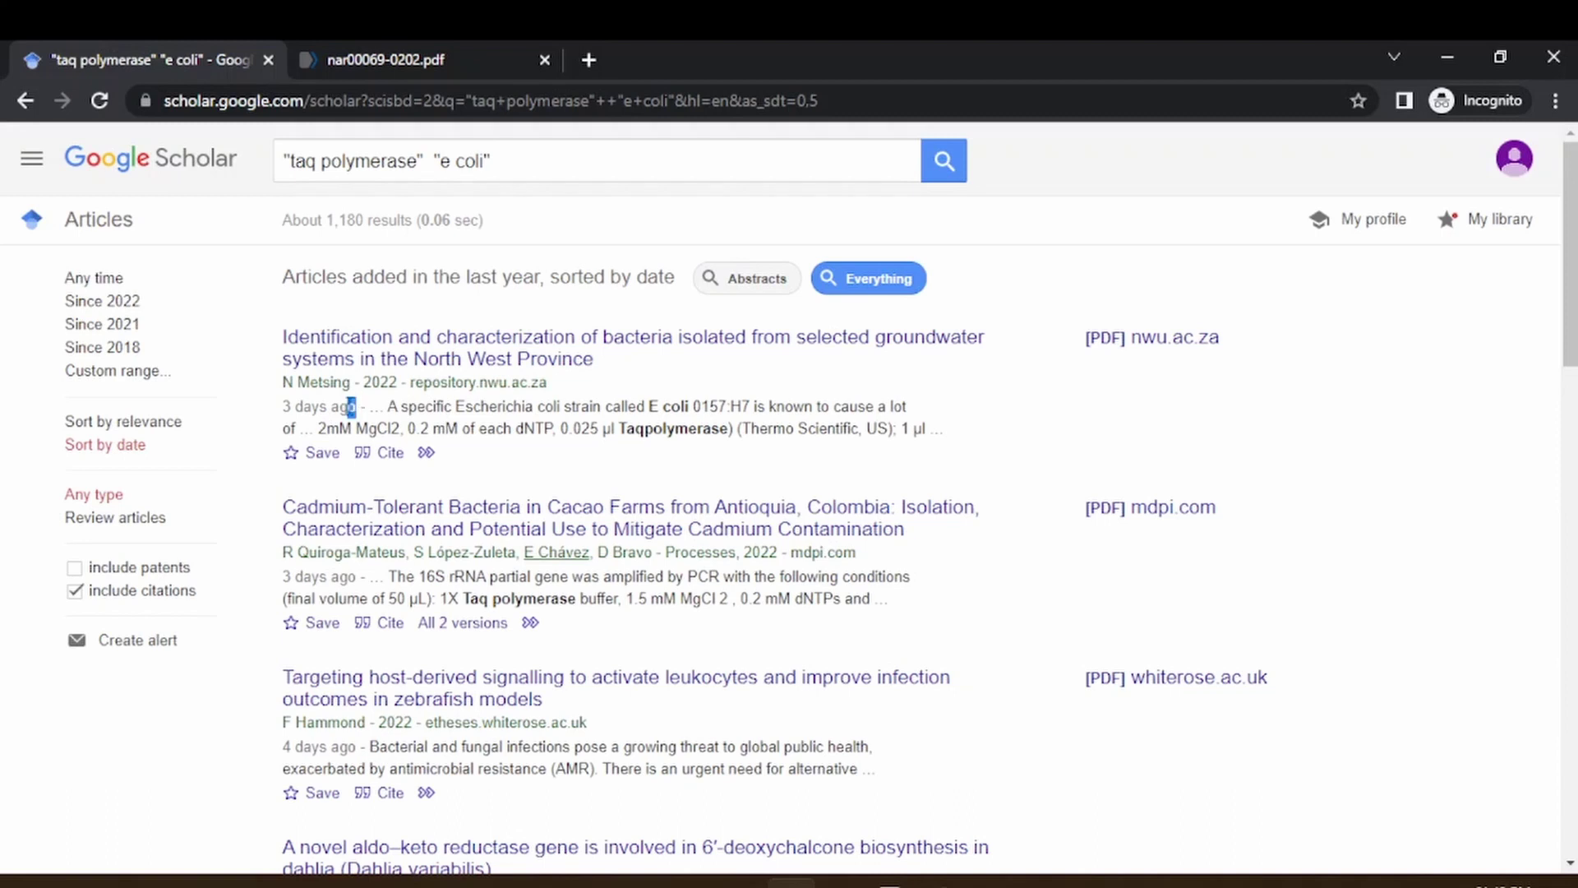
{"action": "left_click_drag", "start_coordinate": [349, 406], "coordinate": [282, 405]}
{"action": "scroll", "coordinate": [370, 503], "scroll_direction": "down", "scroll_amount": 2}
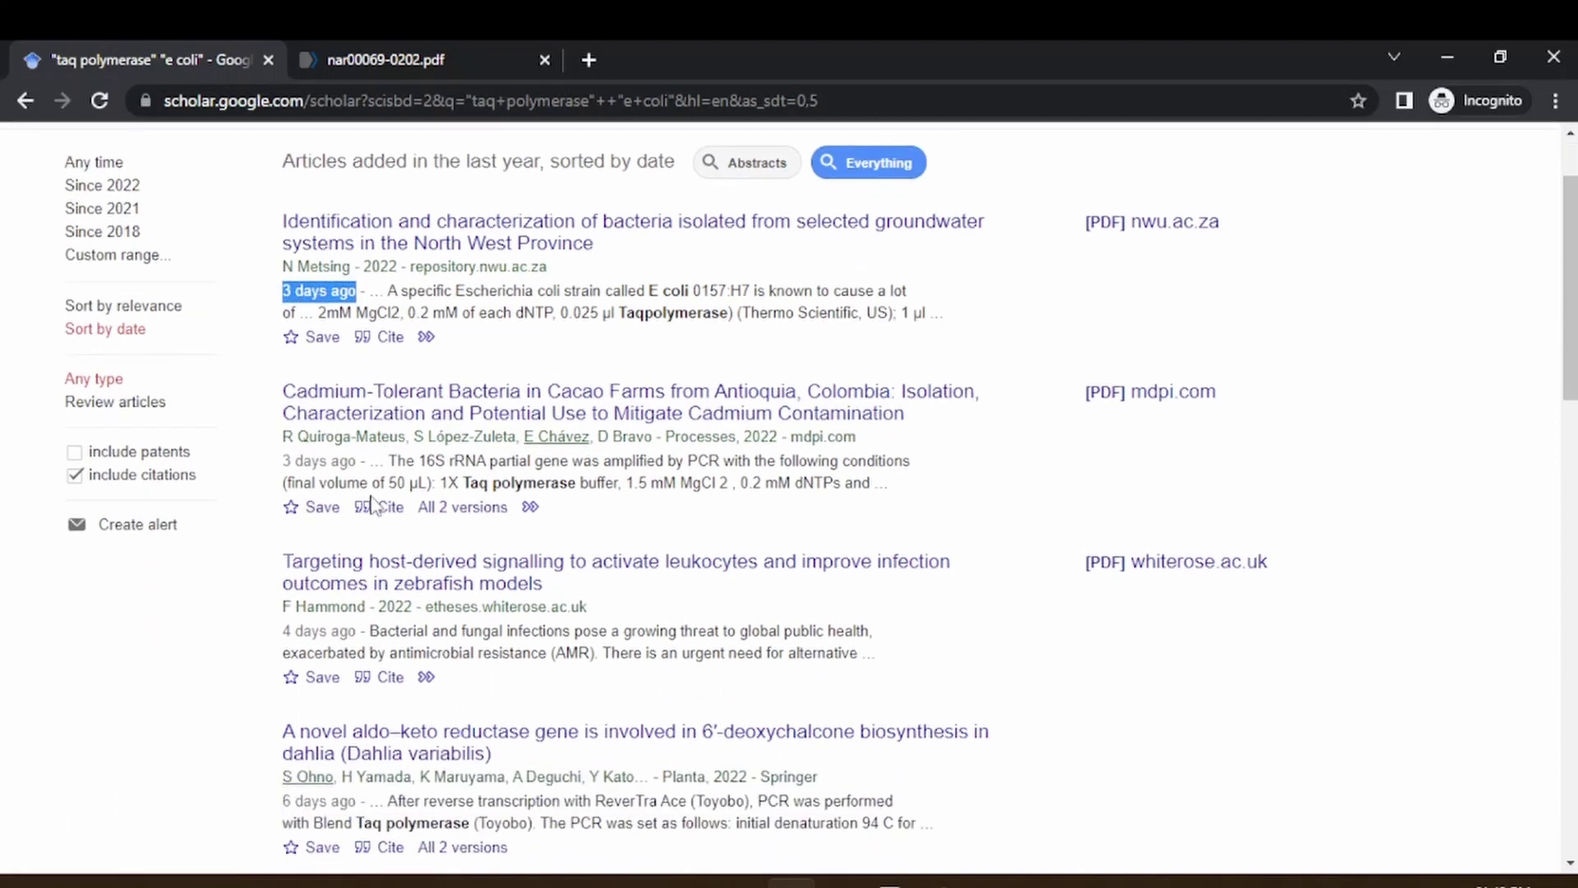
{"action": "scroll", "coordinate": [400, 490], "scroll_direction": "down", "scroll_amount": 2}
{"action": "scroll", "coordinate": [398, 553], "scroll_direction": "down", "scroll_amount": 2}
Switch sorting back to relevance and browse the 64,400 unfiltered results
{"action": "scroll", "coordinate": [398, 553], "scroll_direction": "up", "scroll_amount": 5}
{"action": "left_click", "coordinate": [164, 423]}
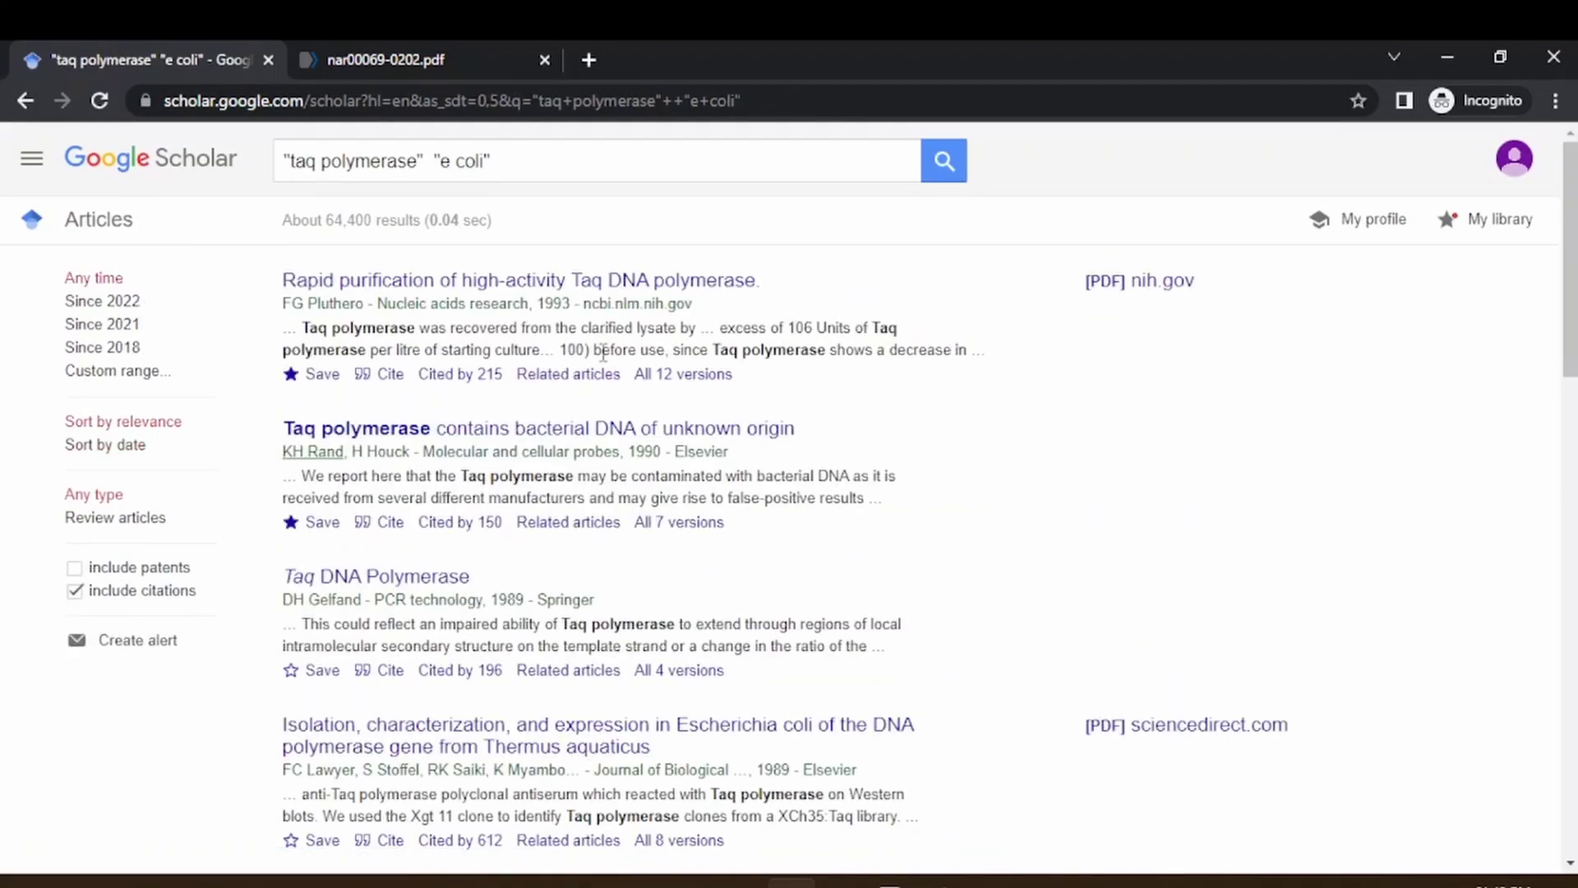
{"action": "scroll", "coordinate": [690, 354], "scroll_direction": "down", "scroll_amount": 15}
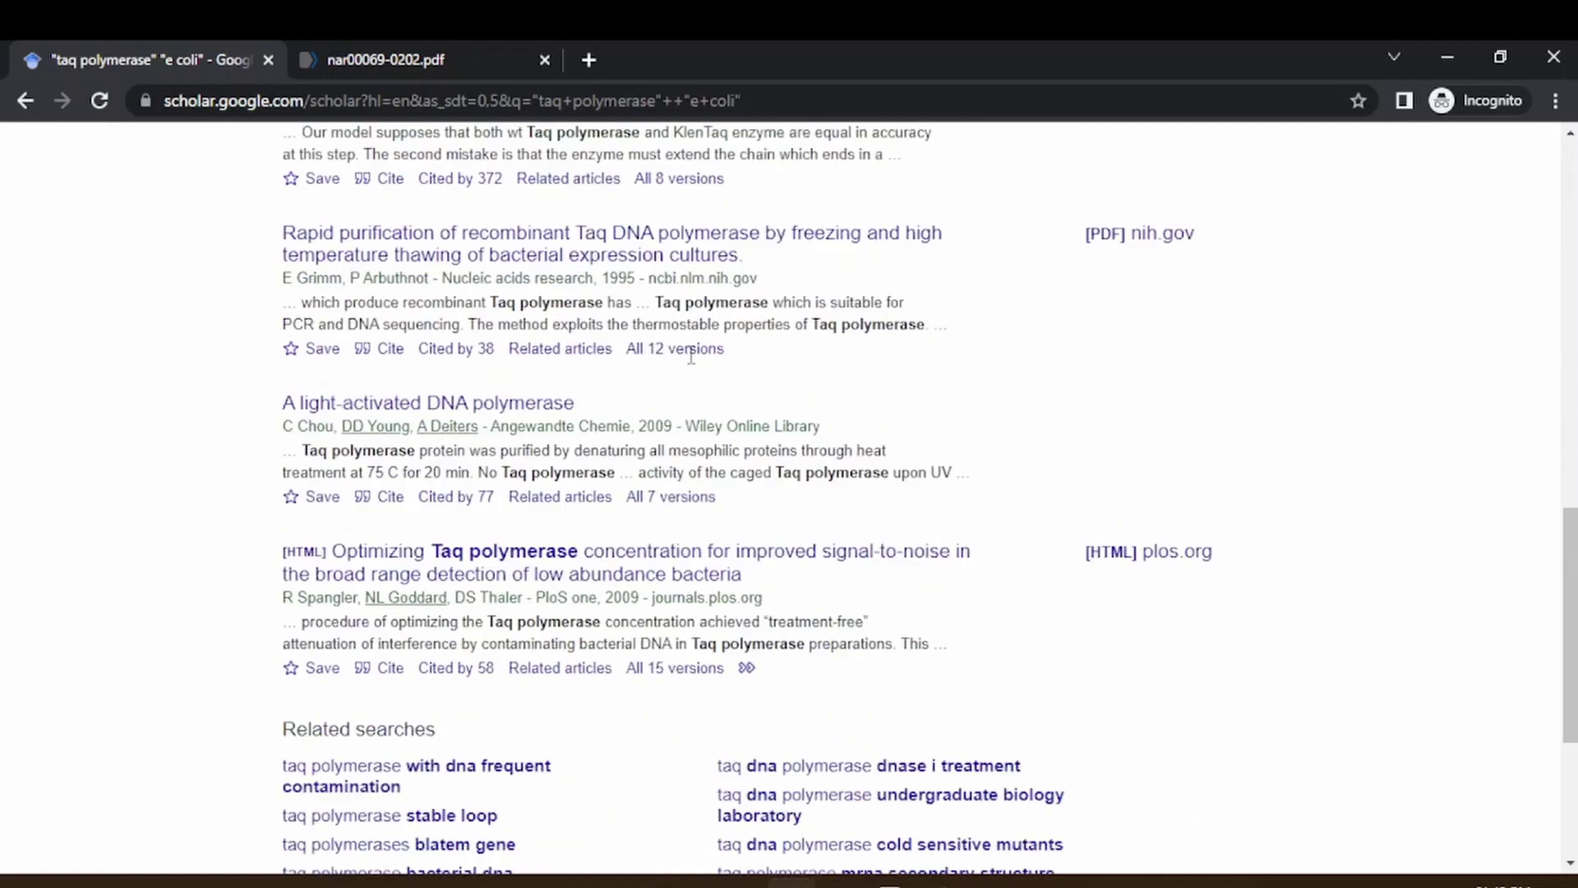
{"action": "scroll", "coordinate": [693, 356], "scroll_direction": "up", "scroll_amount": 8}
{"action": "scroll", "coordinate": [692, 356], "scroll_direction": "up", "scroll_amount": 6}
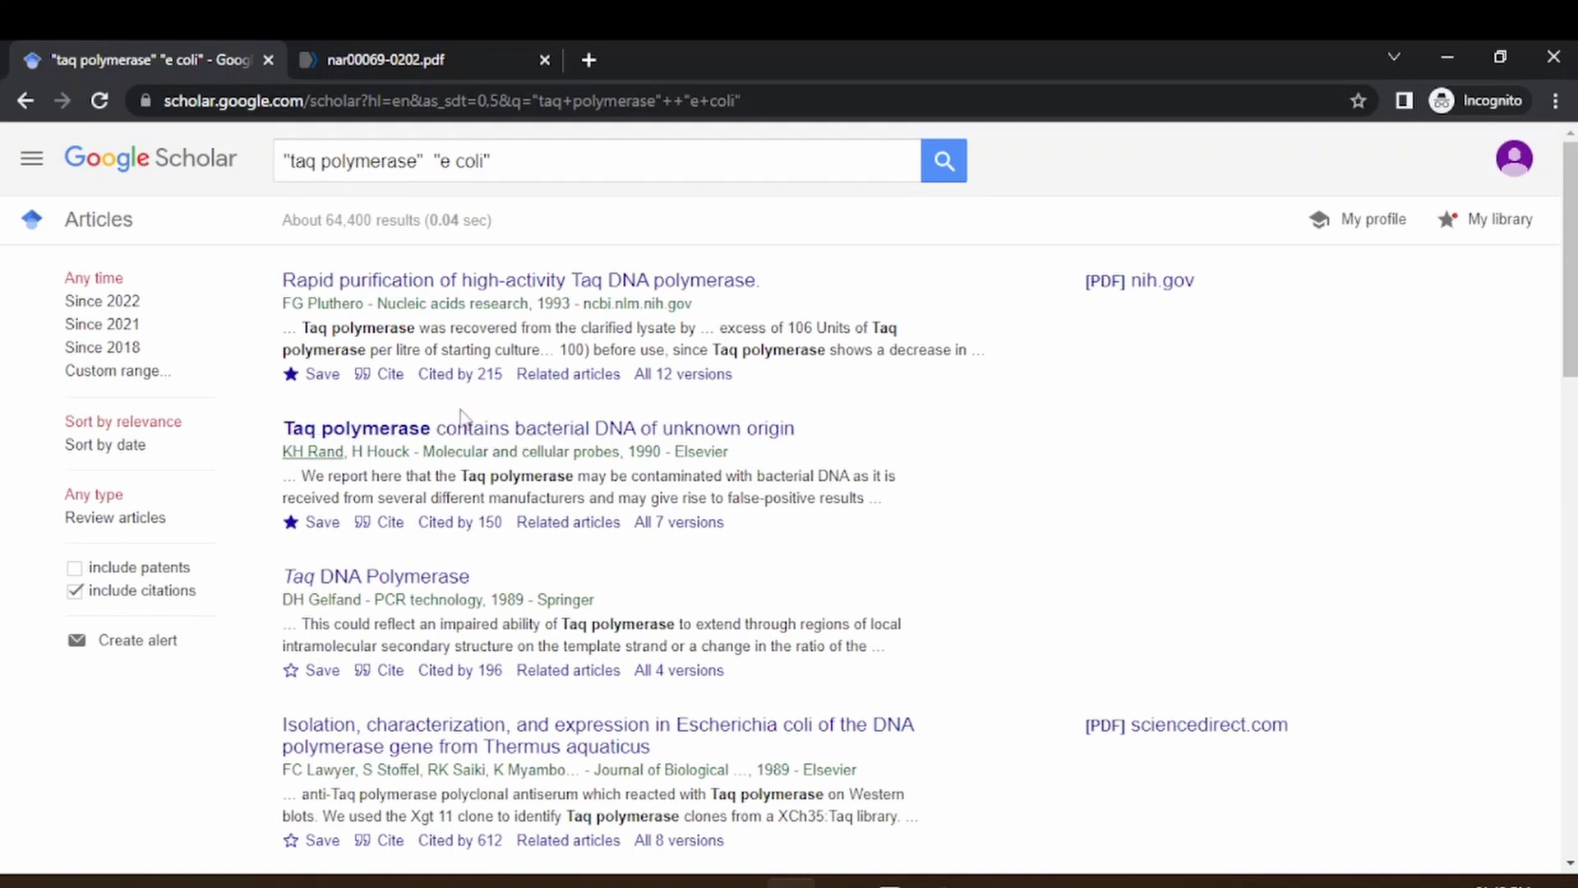
{"action": "scroll", "coordinate": [462, 415], "scroll_direction": "down", "scroll_amount": 1}
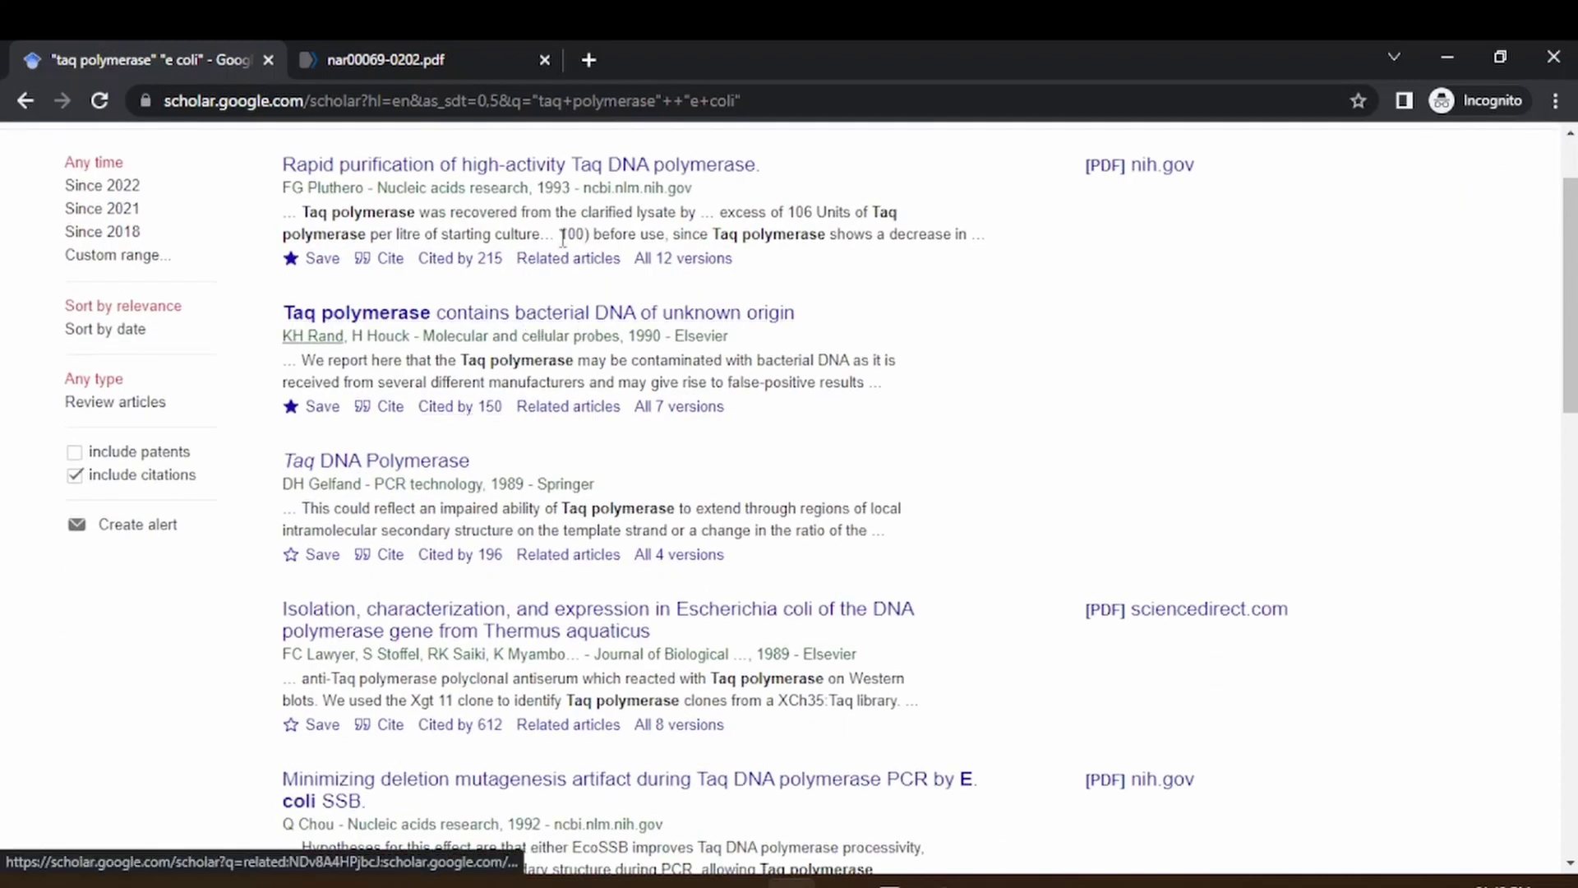
{"action": "scroll", "coordinate": [588, 335], "scroll_direction": "down", "scroll_amount": 2}
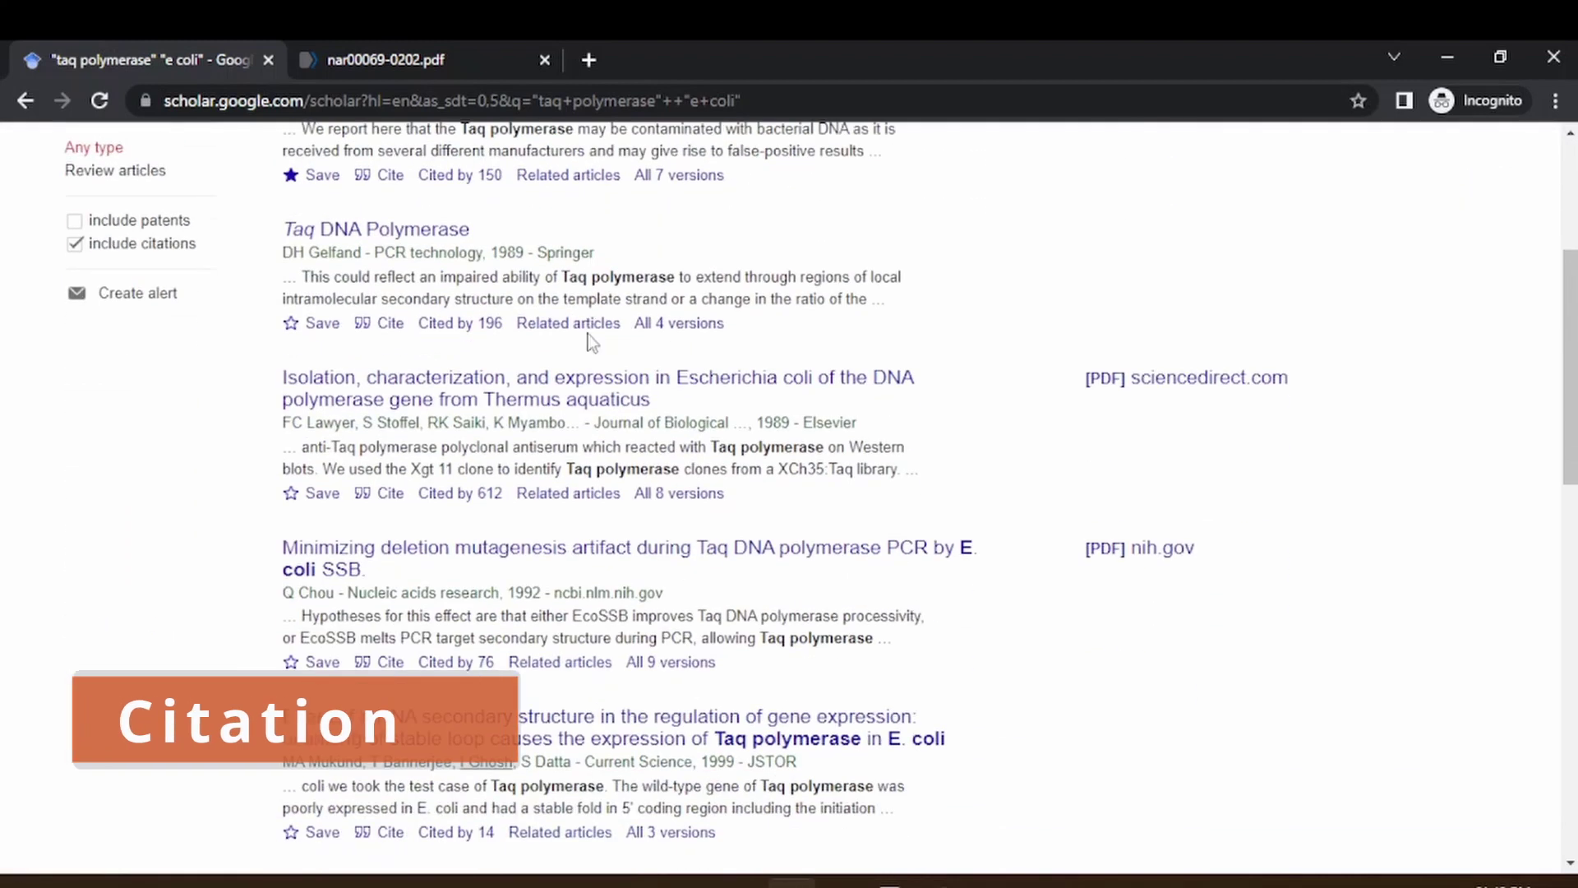
{"action": "left_click", "coordinate": [390, 324]}
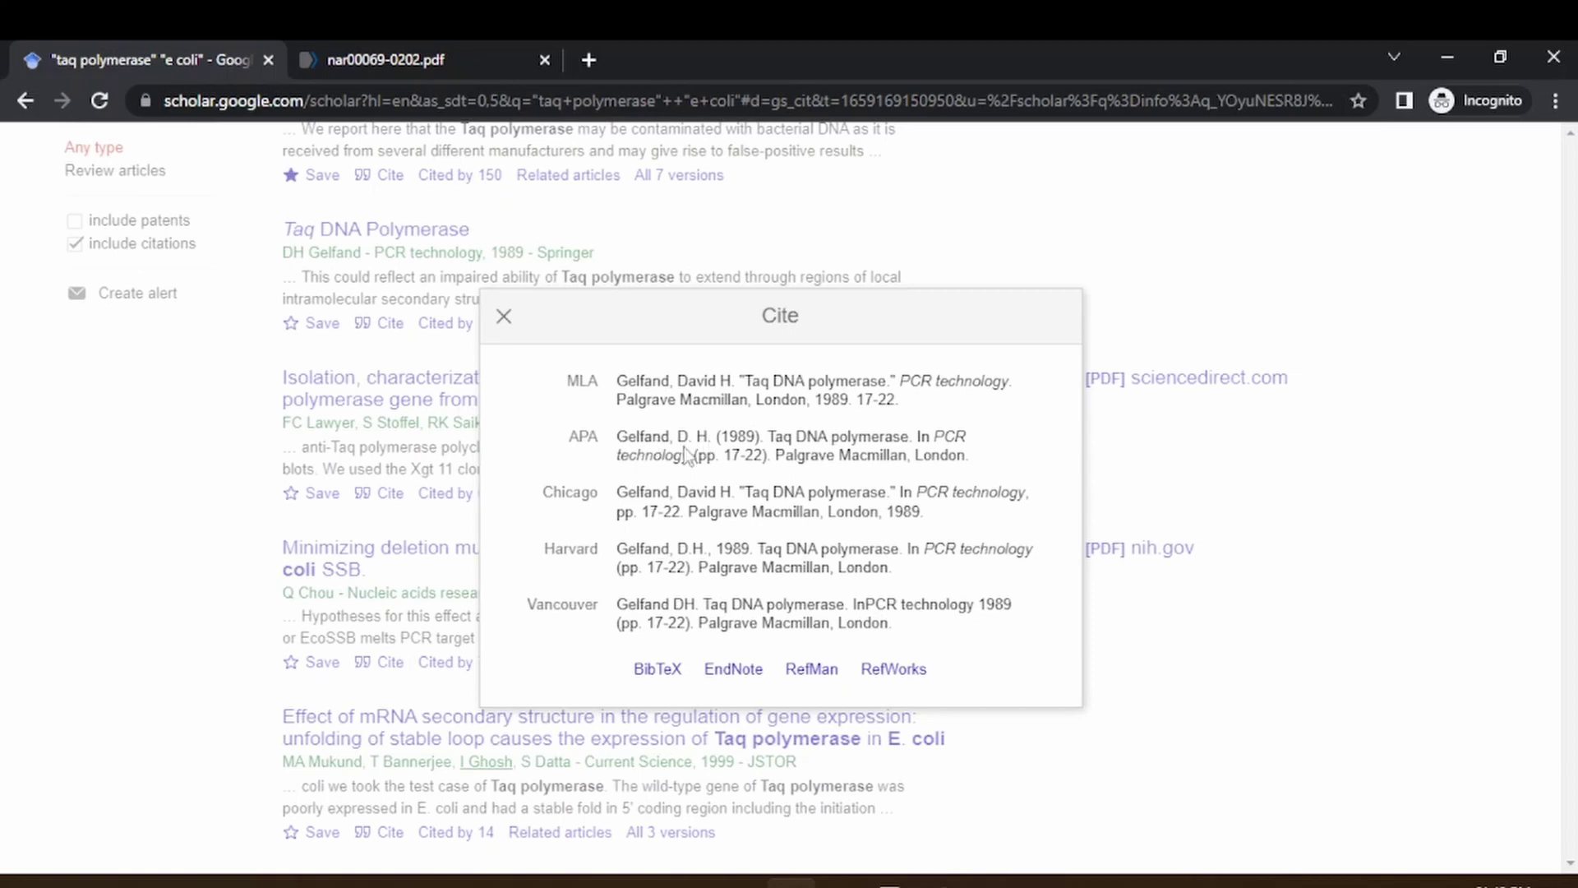
{"action": "left_click", "coordinate": [978, 465]}
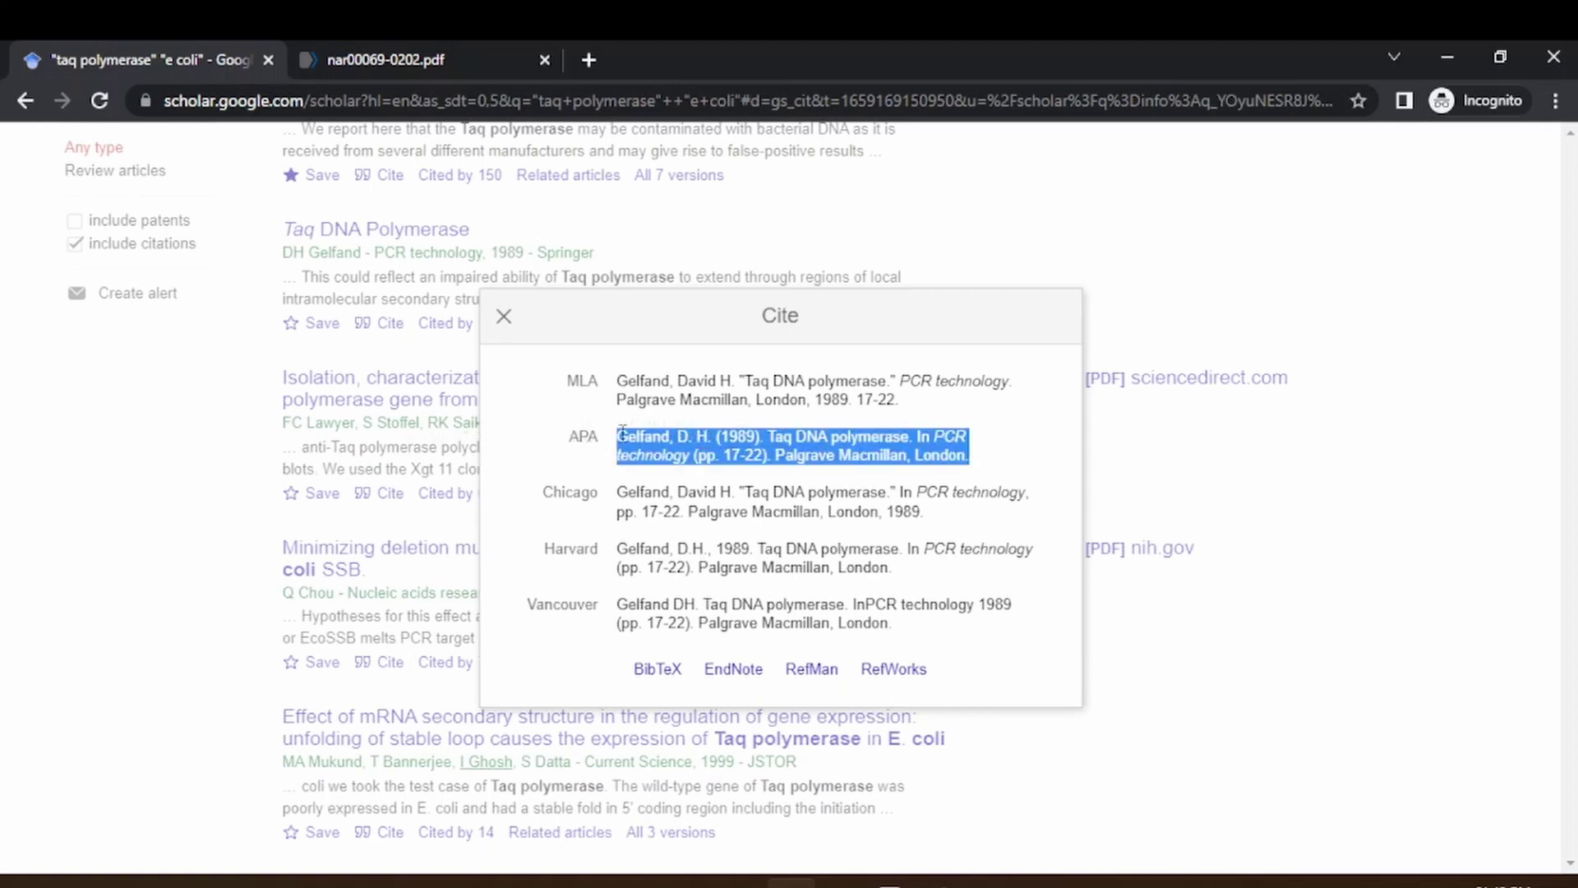
{"action": "left_click", "coordinate": [504, 318]}
Save the 'Taq DNA Polymerase' article to My library under the Reading list label
{"action": "scroll", "coordinate": [637, 390], "scroll_direction": "down", "scroll_amount": 3}
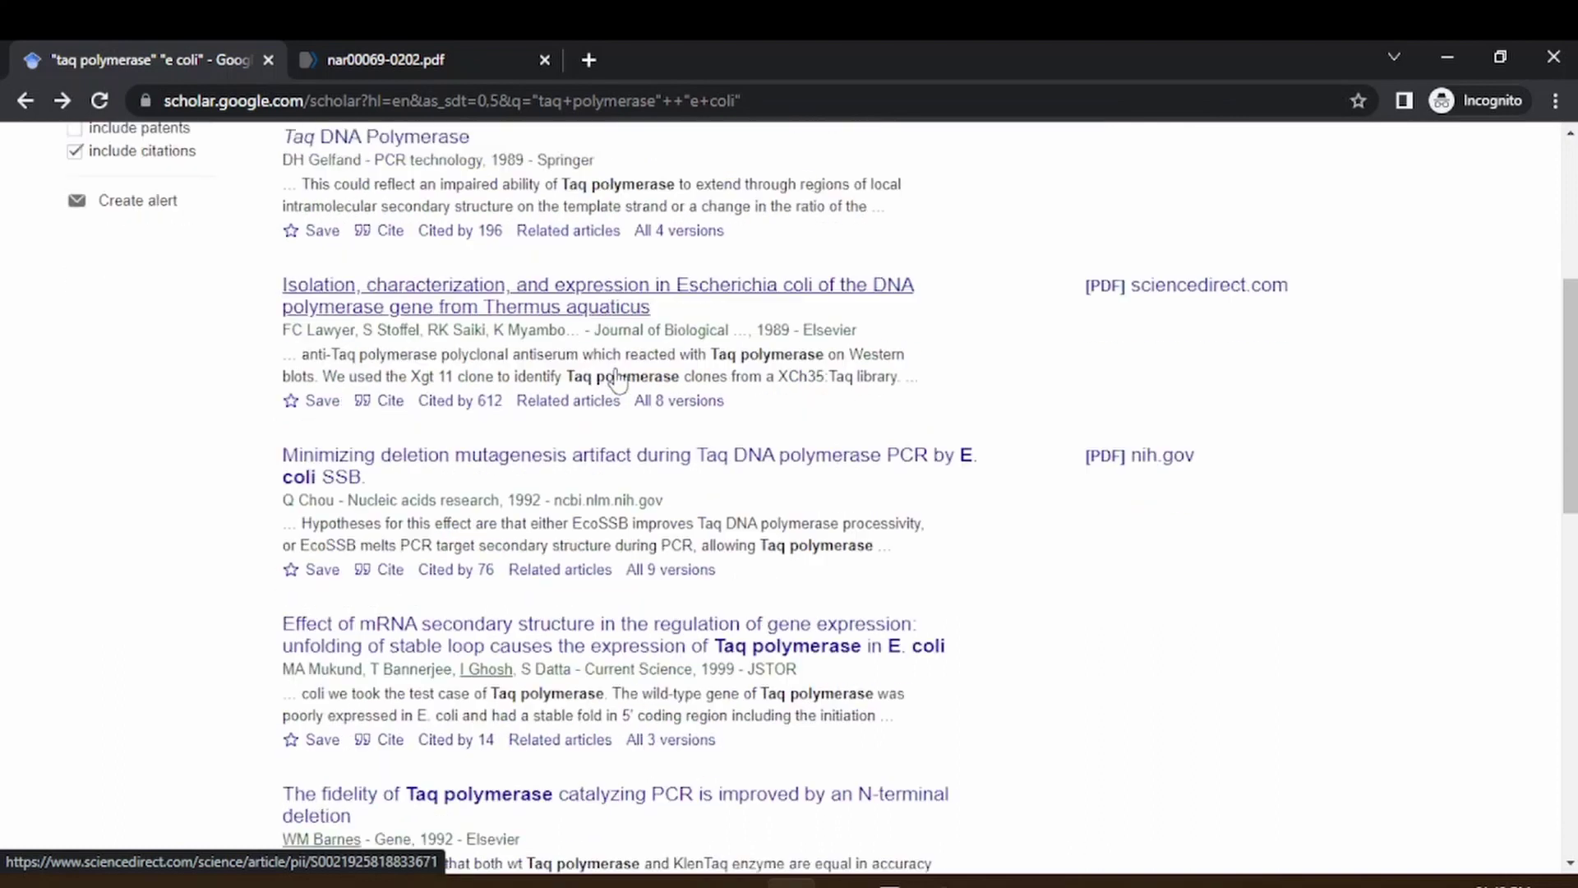
{"action": "scroll", "coordinate": [633, 386], "scroll_direction": "up", "scroll_amount": 7}
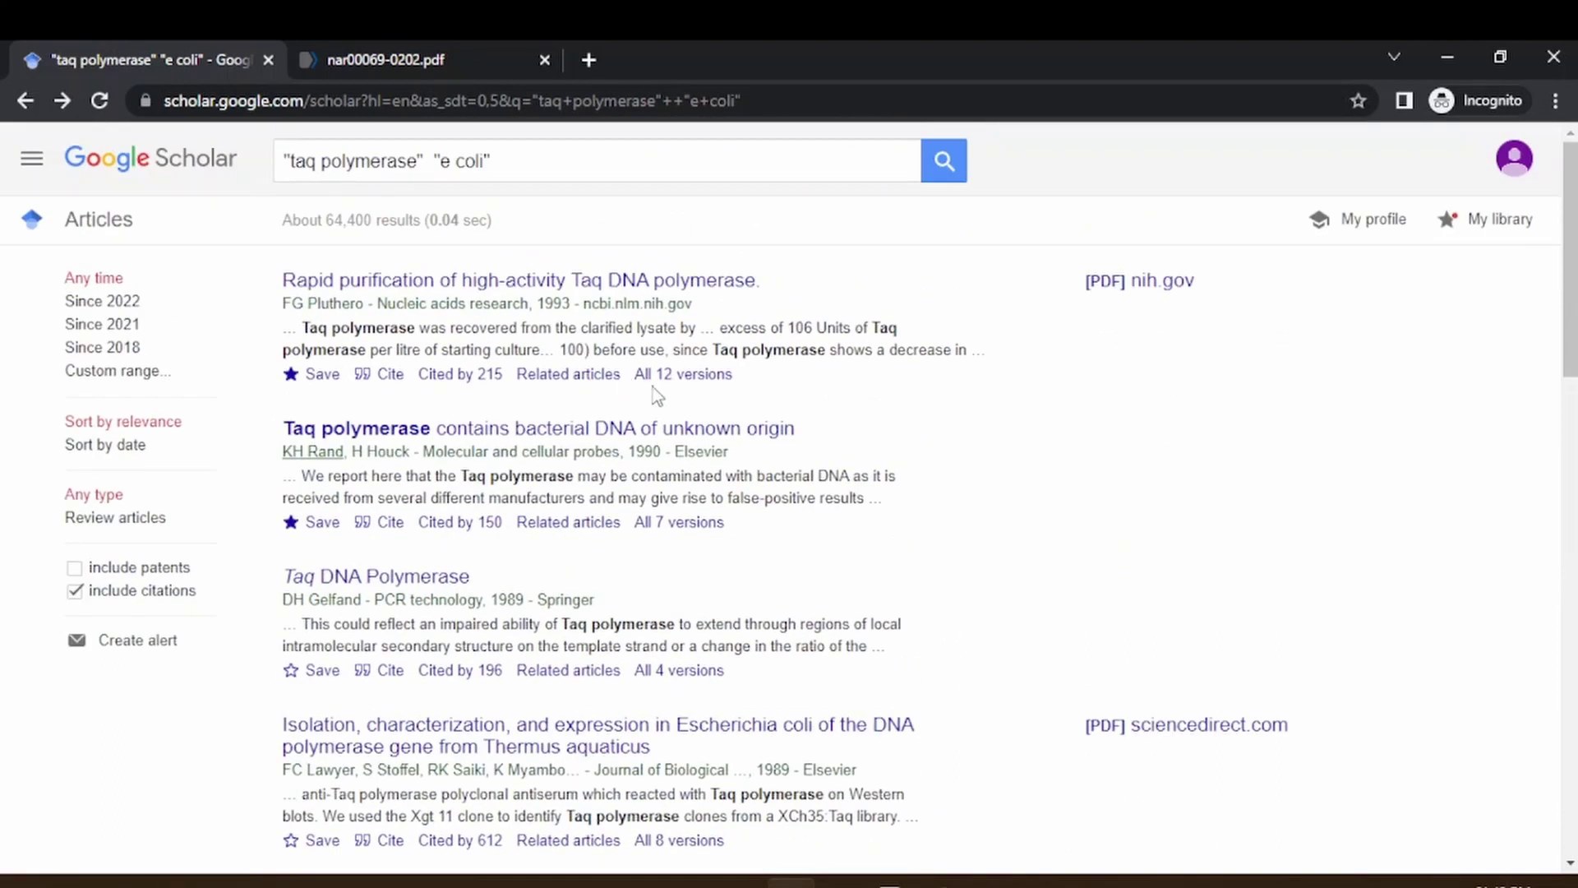
{"action": "scroll", "coordinate": [364, 371], "scroll_direction": "down", "scroll_amount": 3}
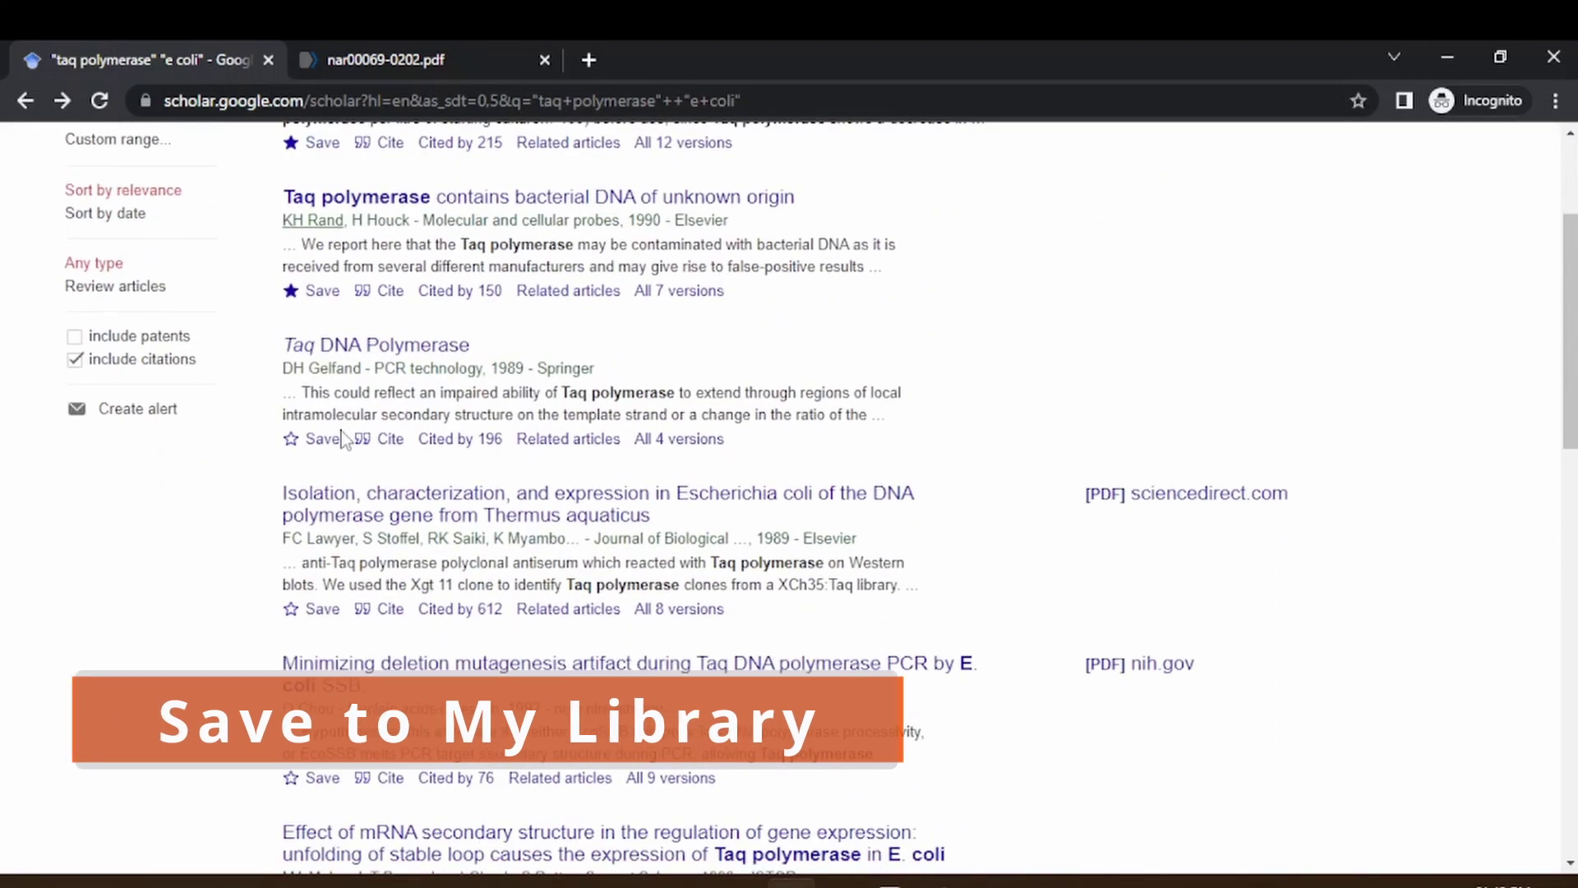
{"action": "scroll", "coordinate": [648, 400], "scroll_direction": "down", "scroll_amount": 2}
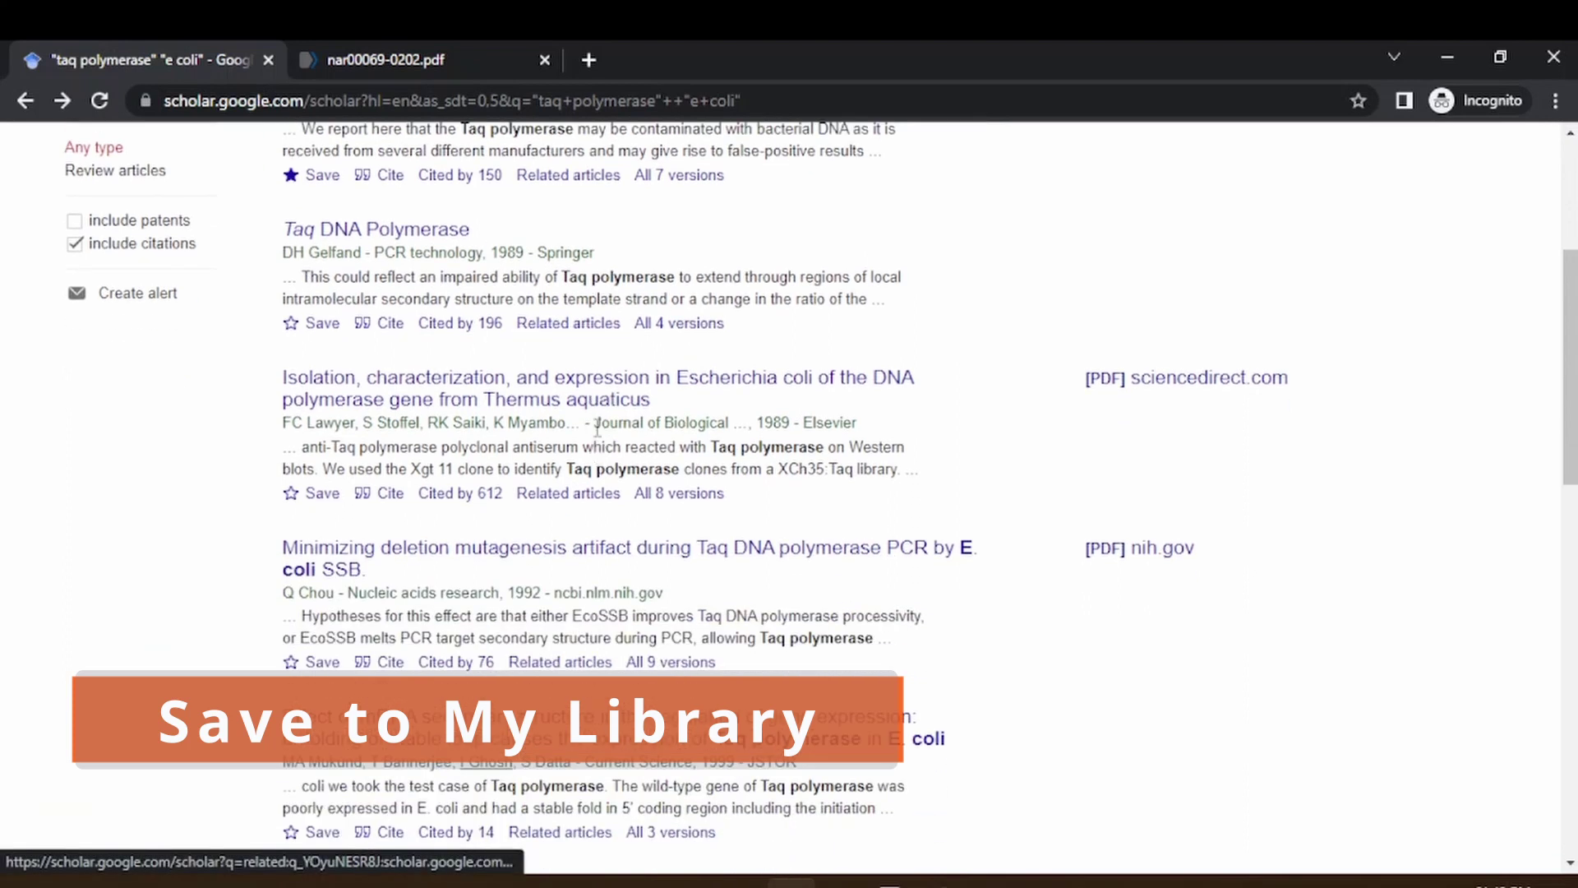
{"action": "scroll", "coordinate": [664, 362], "scroll_direction": "up", "scroll_amount": 4}
{"action": "scroll", "coordinate": [528, 413], "scroll_direction": "down", "scroll_amount": 4}
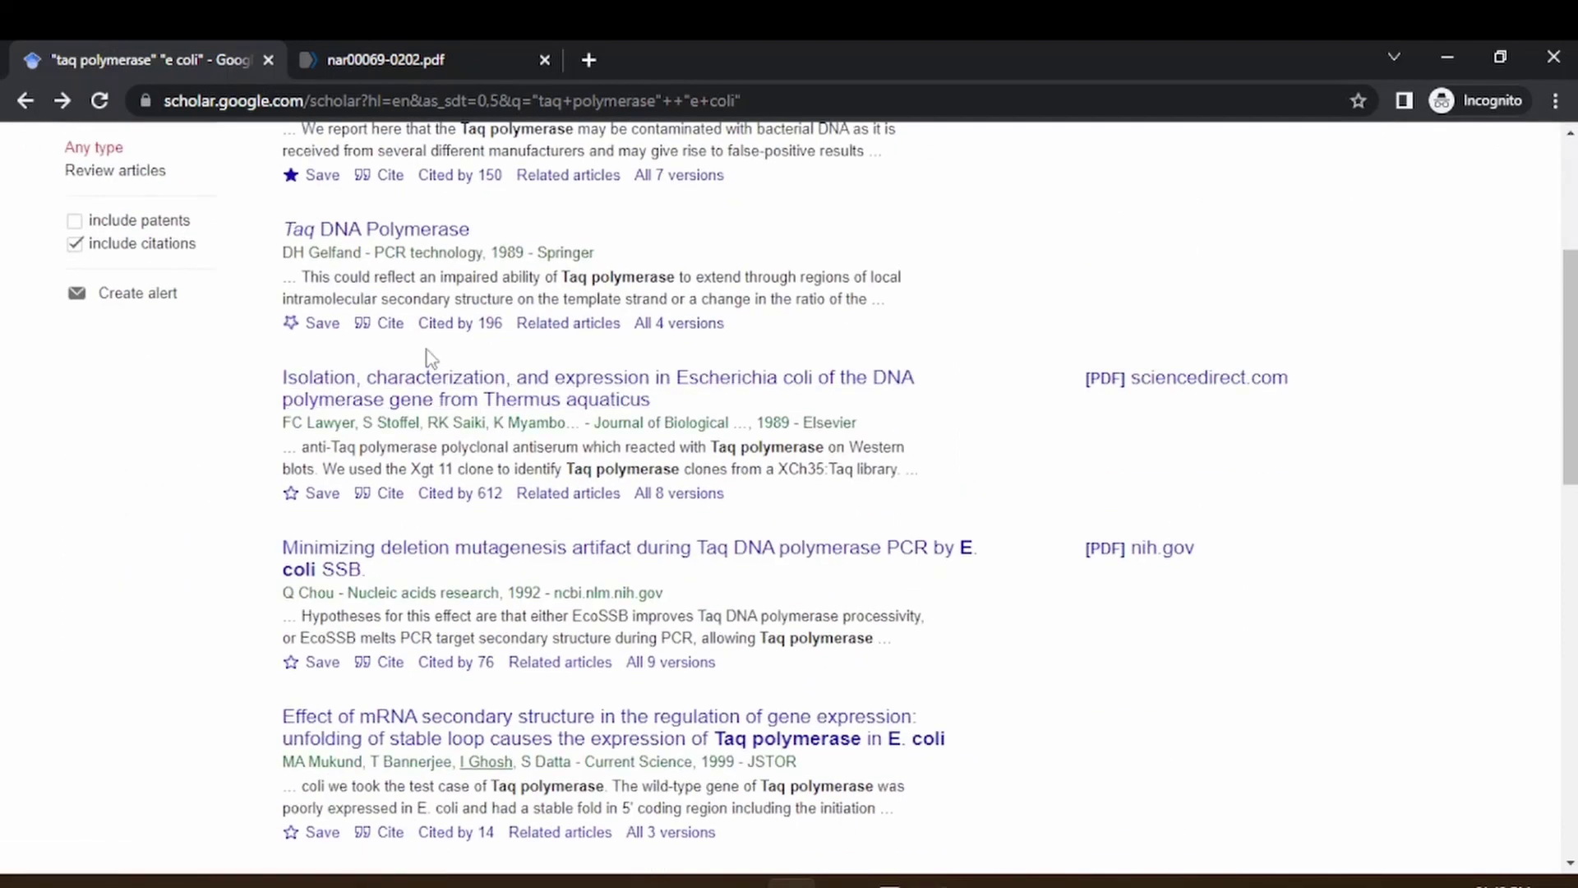
{"action": "left_click", "coordinate": [322, 324]}
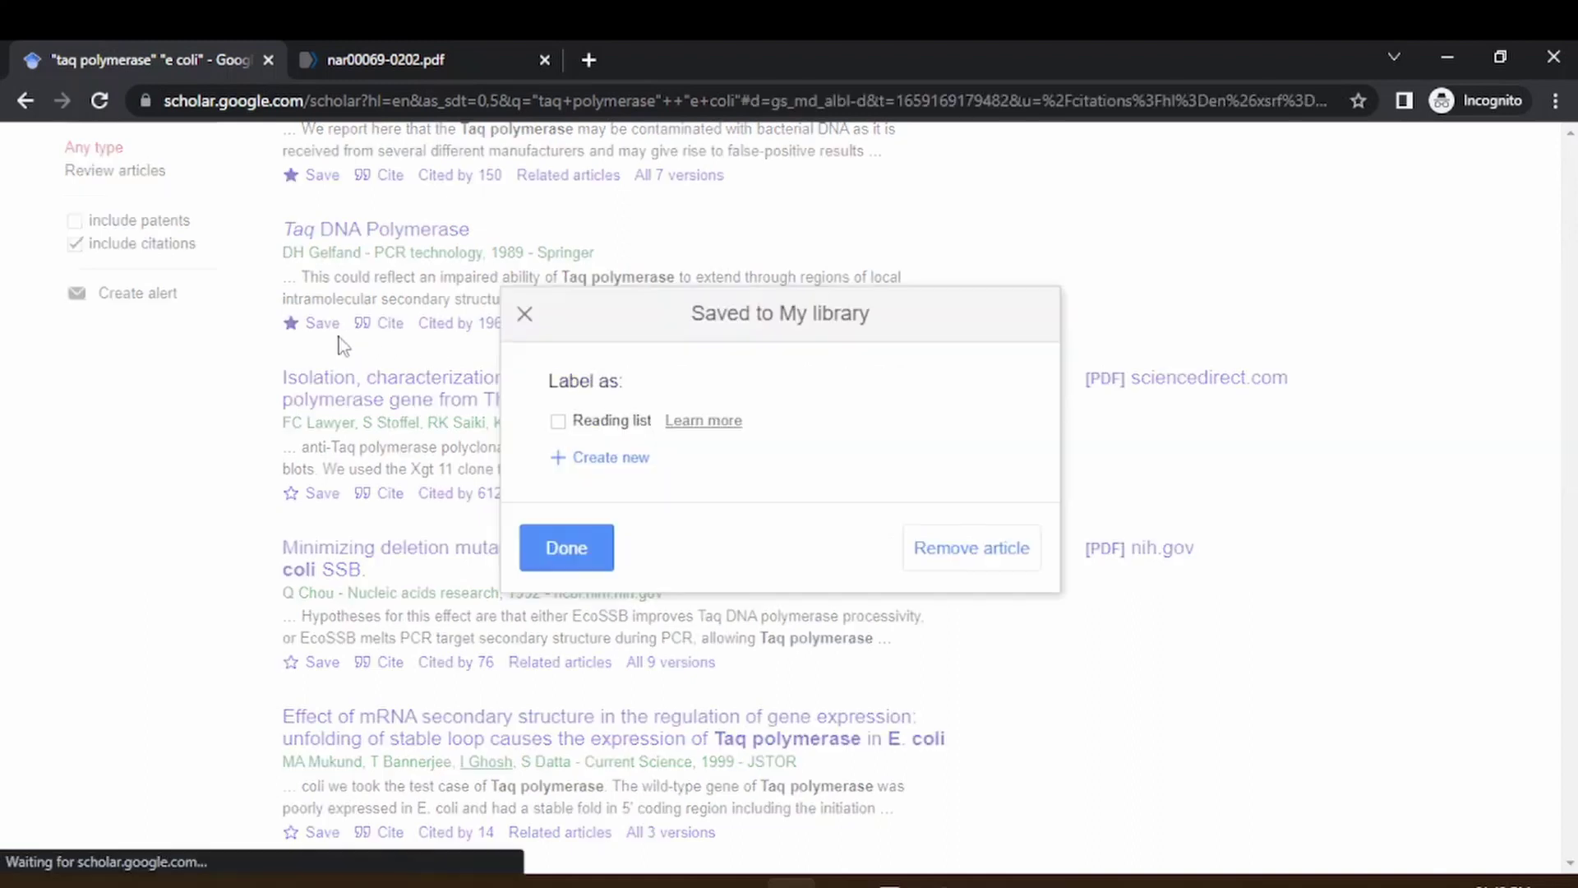
{"action": "left_click", "coordinate": [558, 422]}
{"action": "left_click", "coordinate": [589, 541]}
Check My library, then return to the search results
{"action": "scroll", "coordinate": [871, 367], "scroll_direction": "up", "scroll_amount": 4}
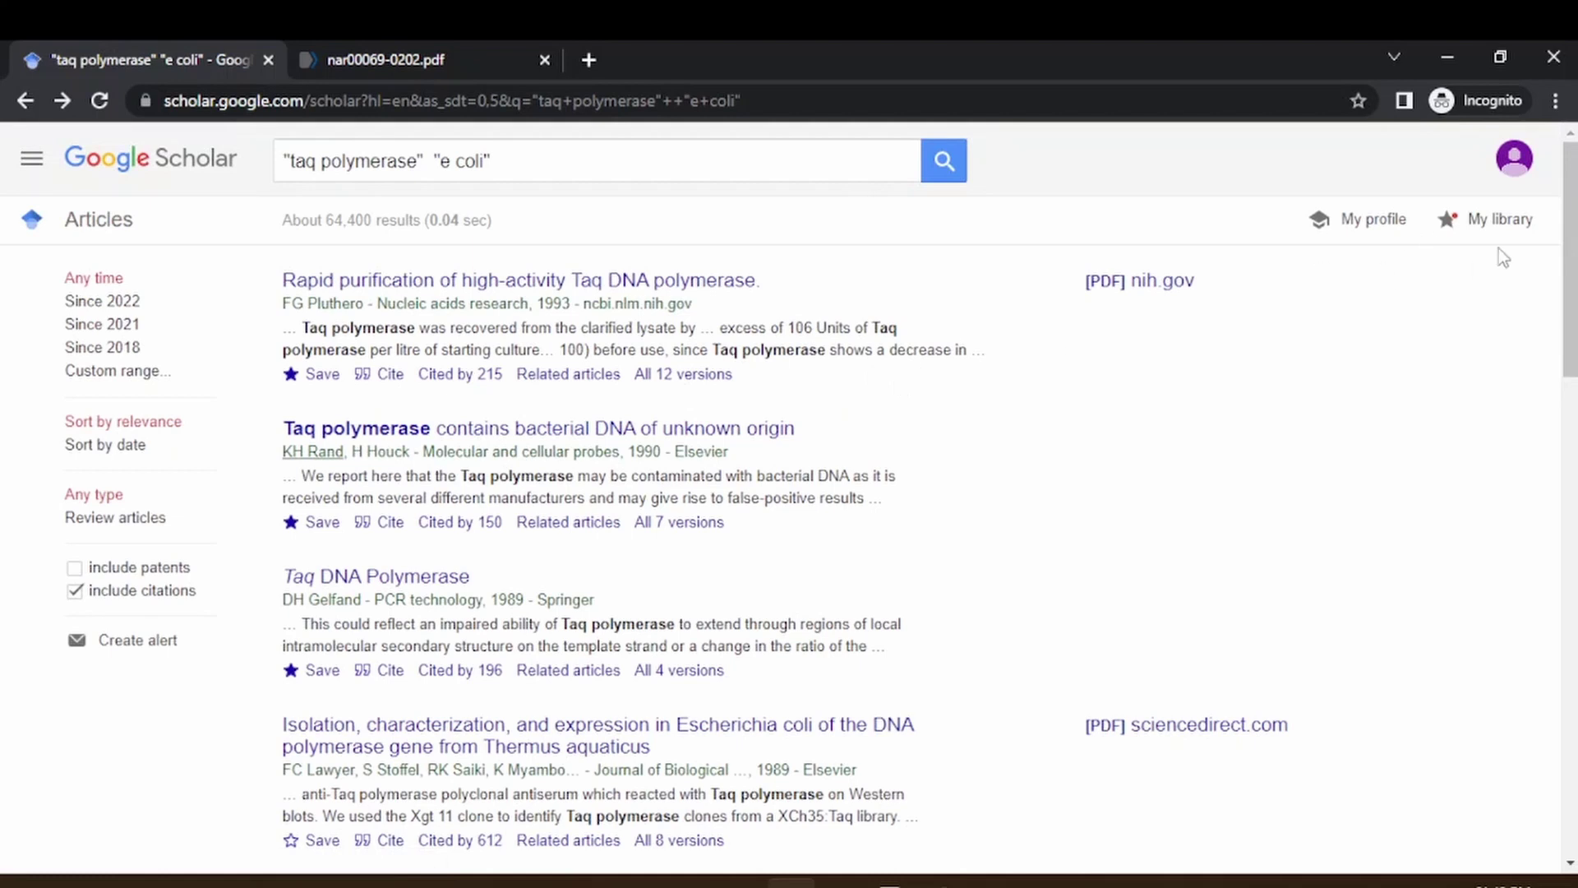
{"action": "left_click", "coordinate": [1533, 229]}
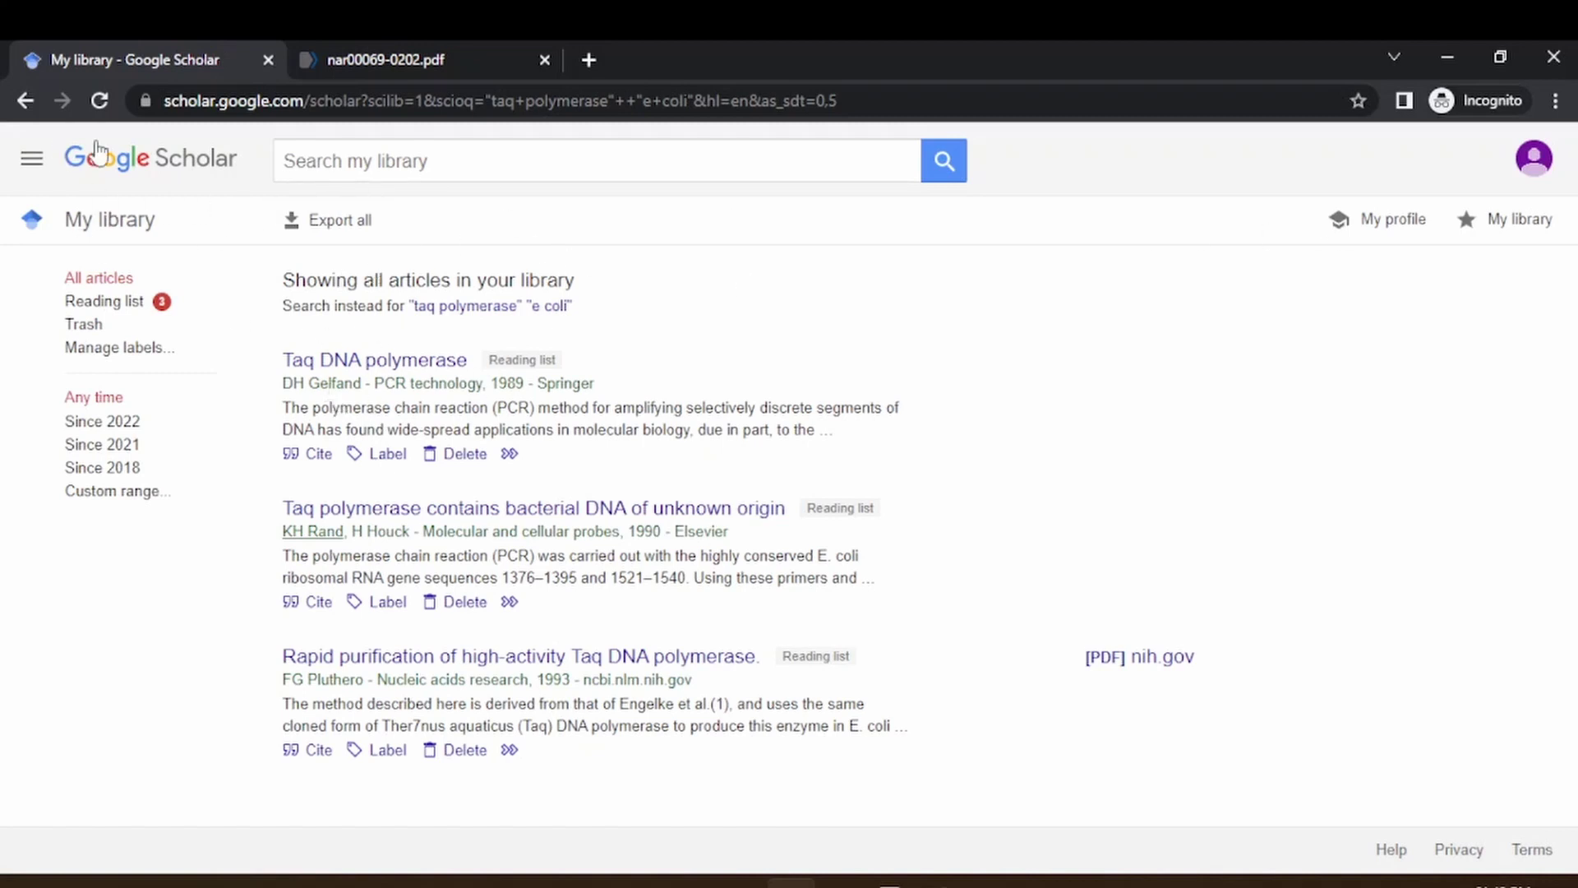
{"action": "left_click", "coordinate": [22, 100]}
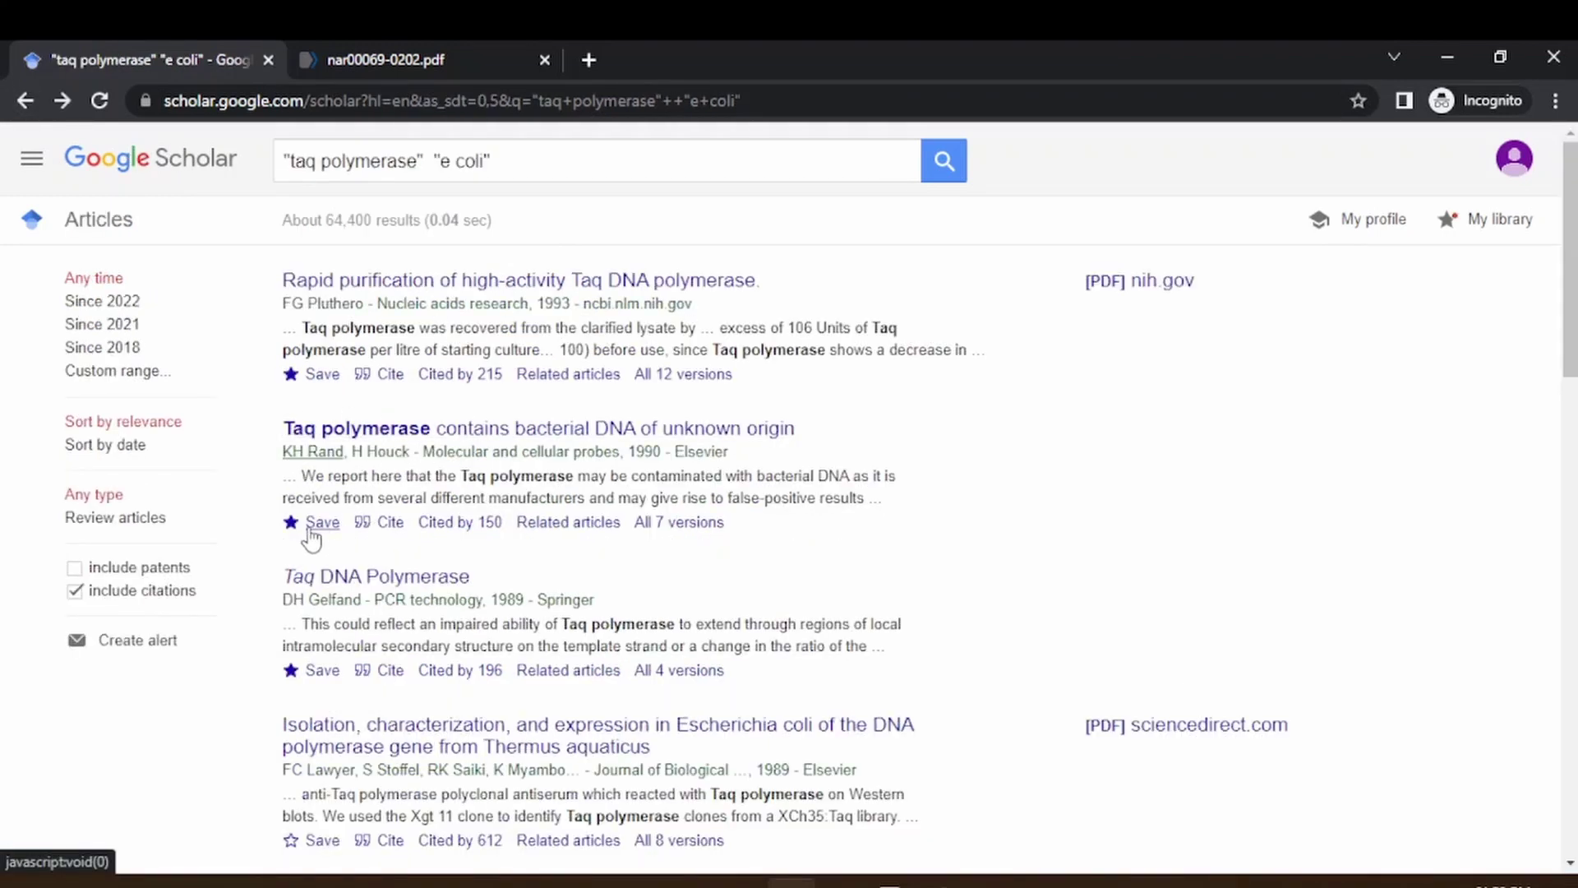
{"action": "scroll", "coordinate": [584, 395], "scroll_direction": "down", "scroll_amount": 3}
{"action": "scroll", "coordinate": [588, 400], "scroll_direction": "up", "scroll_amount": 3}
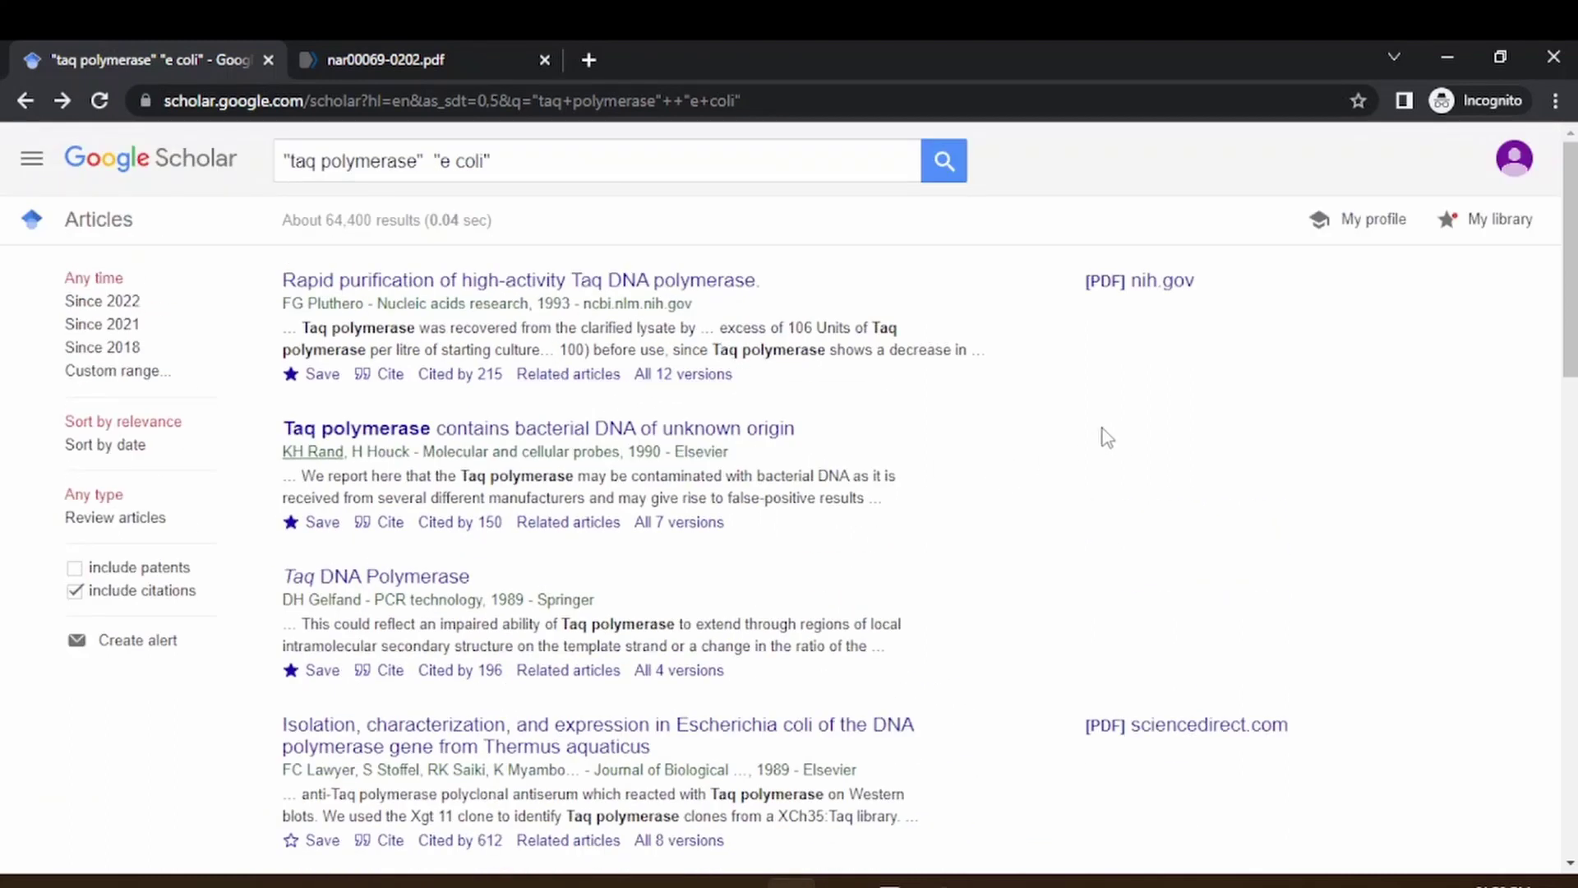
{"action": "scroll", "coordinate": [922, 437], "scroll_direction": "down", "scroll_amount": 1}
{"action": "scroll", "coordinate": [756, 423], "scroll_direction": "up", "scroll_amount": 1}
{"action": "left_click", "coordinate": [567, 375]}
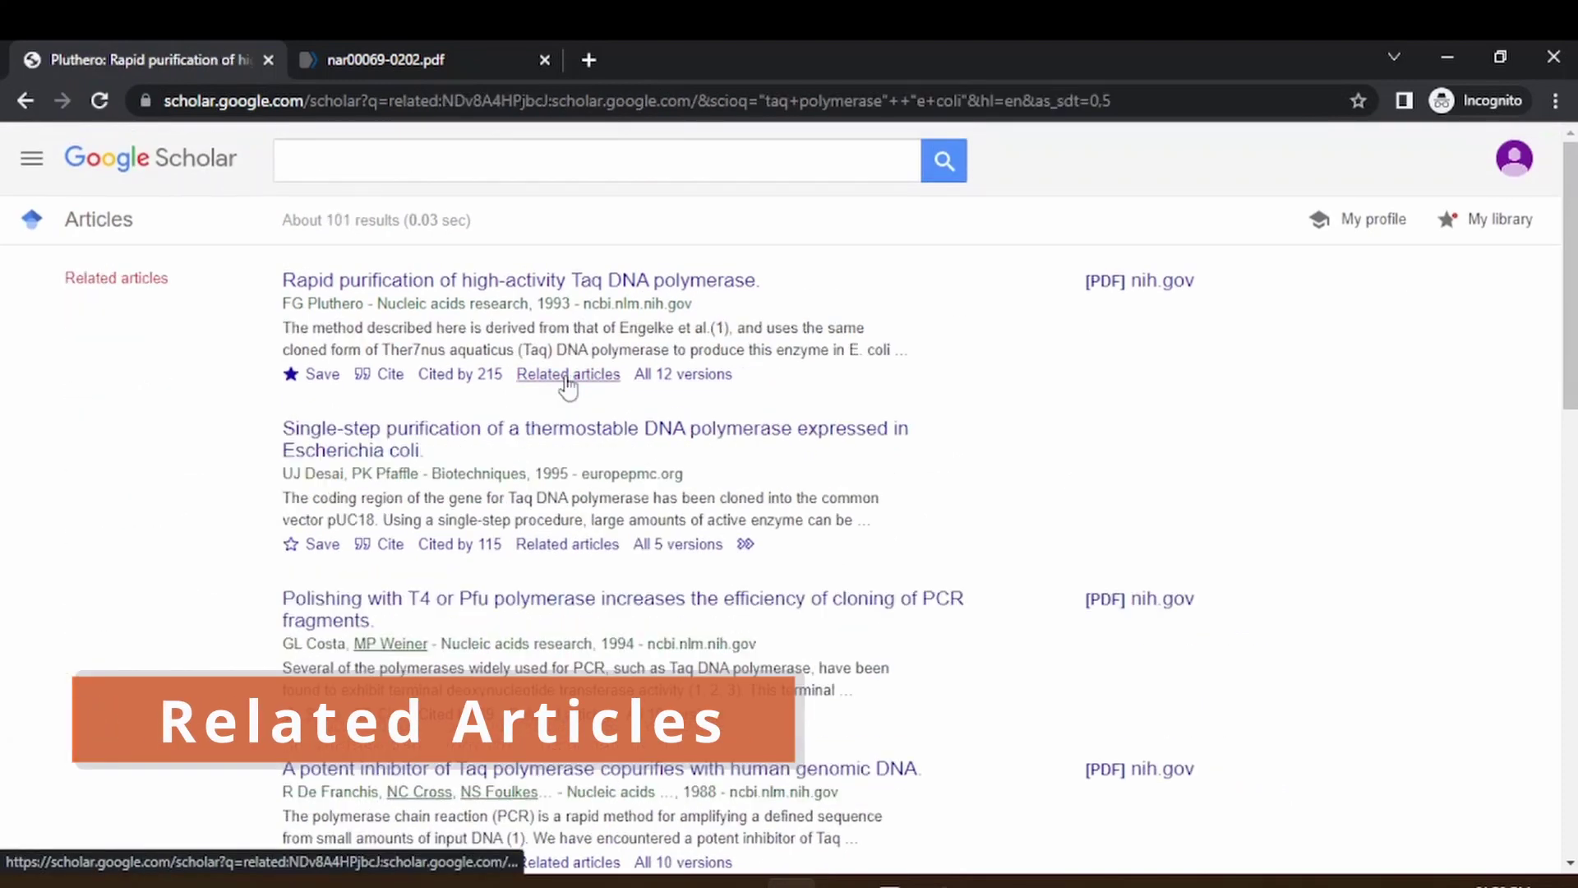
{"action": "scroll", "coordinate": [773, 382], "scroll_direction": "down", "scroll_amount": 2}
{"action": "scroll", "coordinate": [763, 386], "scroll_direction": "down", "scroll_amount": 9}
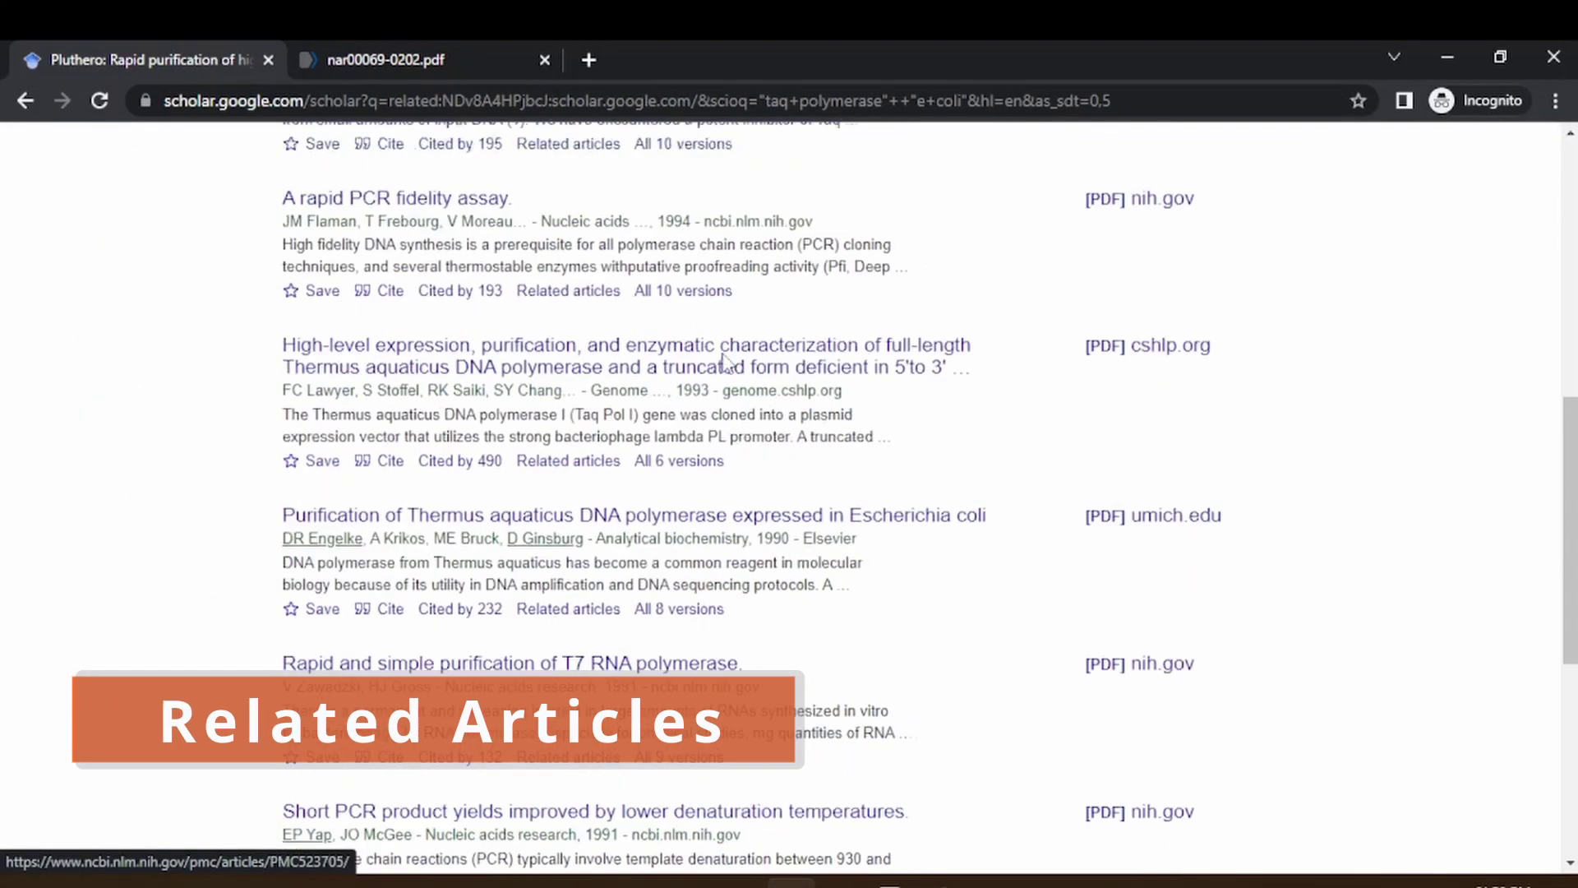
{"action": "scroll", "coordinate": [703, 374], "scroll_direction": "up", "scroll_amount": 5}
{"action": "scroll", "coordinate": [702, 369], "scroll_direction": "up", "scroll_amount": 8}
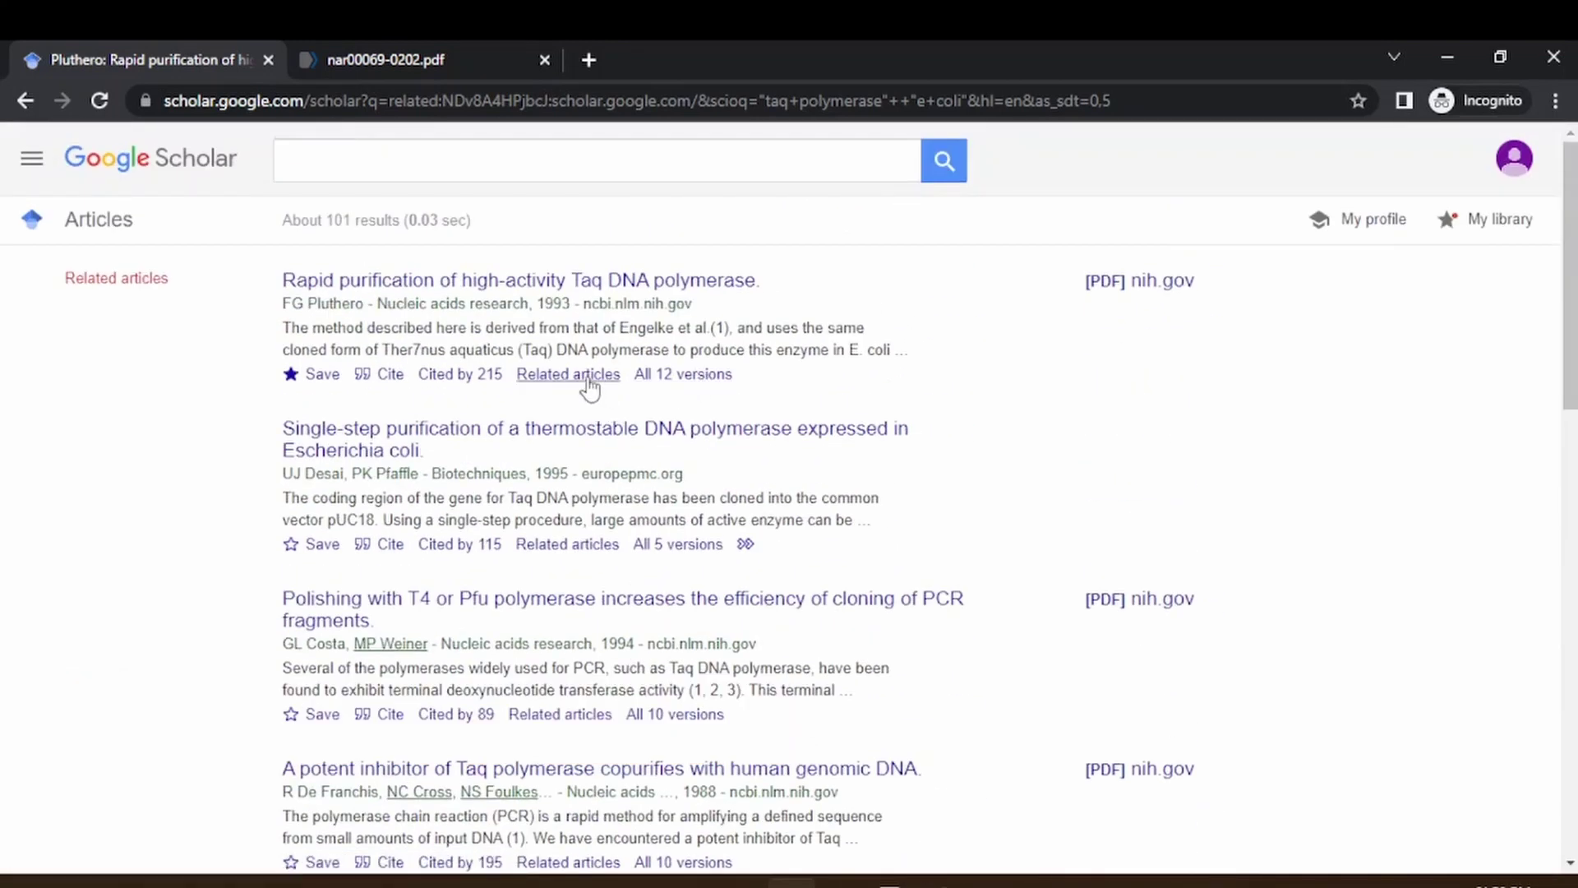
{"action": "scroll", "coordinate": [558, 402], "scroll_direction": "down", "scroll_amount": 4}
{"action": "scroll", "coordinate": [558, 405], "scroll_direction": "down", "scroll_amount": 7}
{"action": "scroll", "coordinate": [564, 388], "scroll_direction": "up", "scroll_amount": 11}
{"action": "left_click", "coordinate": [25, 101]}
{"action": "scroll", "coordinate": [685, 352], "scroll_direction": "down", "scroll_amount": 3}
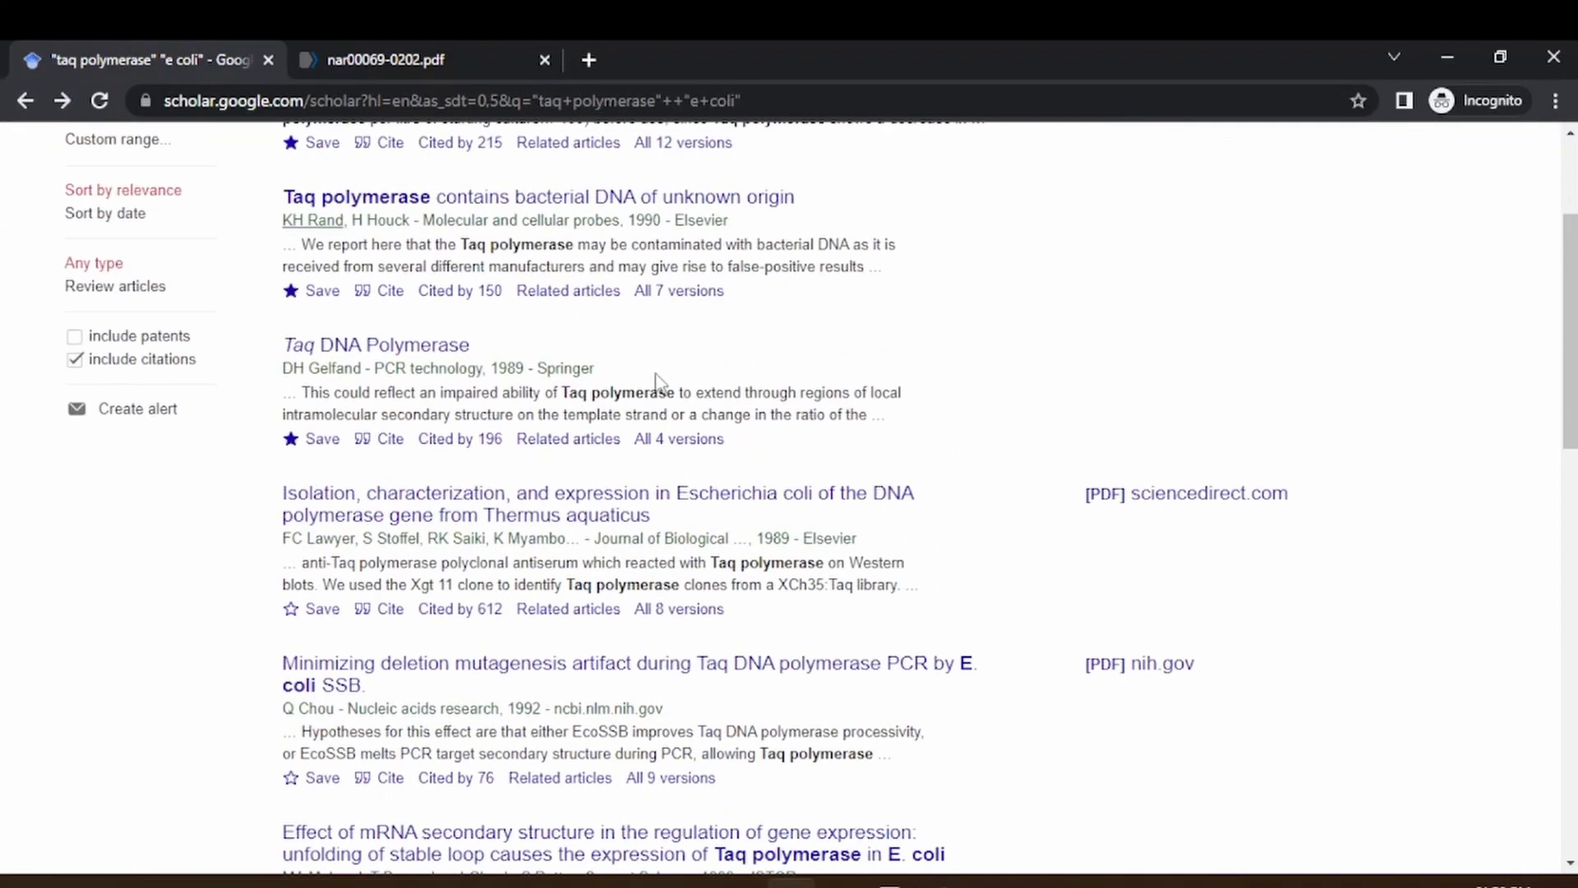
{"action": "scroll", "coordinate": [661, 374], "scroll_direction": "down", "scroll_amount": 4}
{"action": "scroll", "coordinate": [604, 454], "scroll_direction": "down", "scroll_amount": 1}
{"action": "scroll", "coordinate": [484, 357], "scroll_direction": "down", "scroll_amount": 1}
{"action": "scroll", "coordinate": [448, 369], "scroll_direction": "down", "scroll_amount": 1}
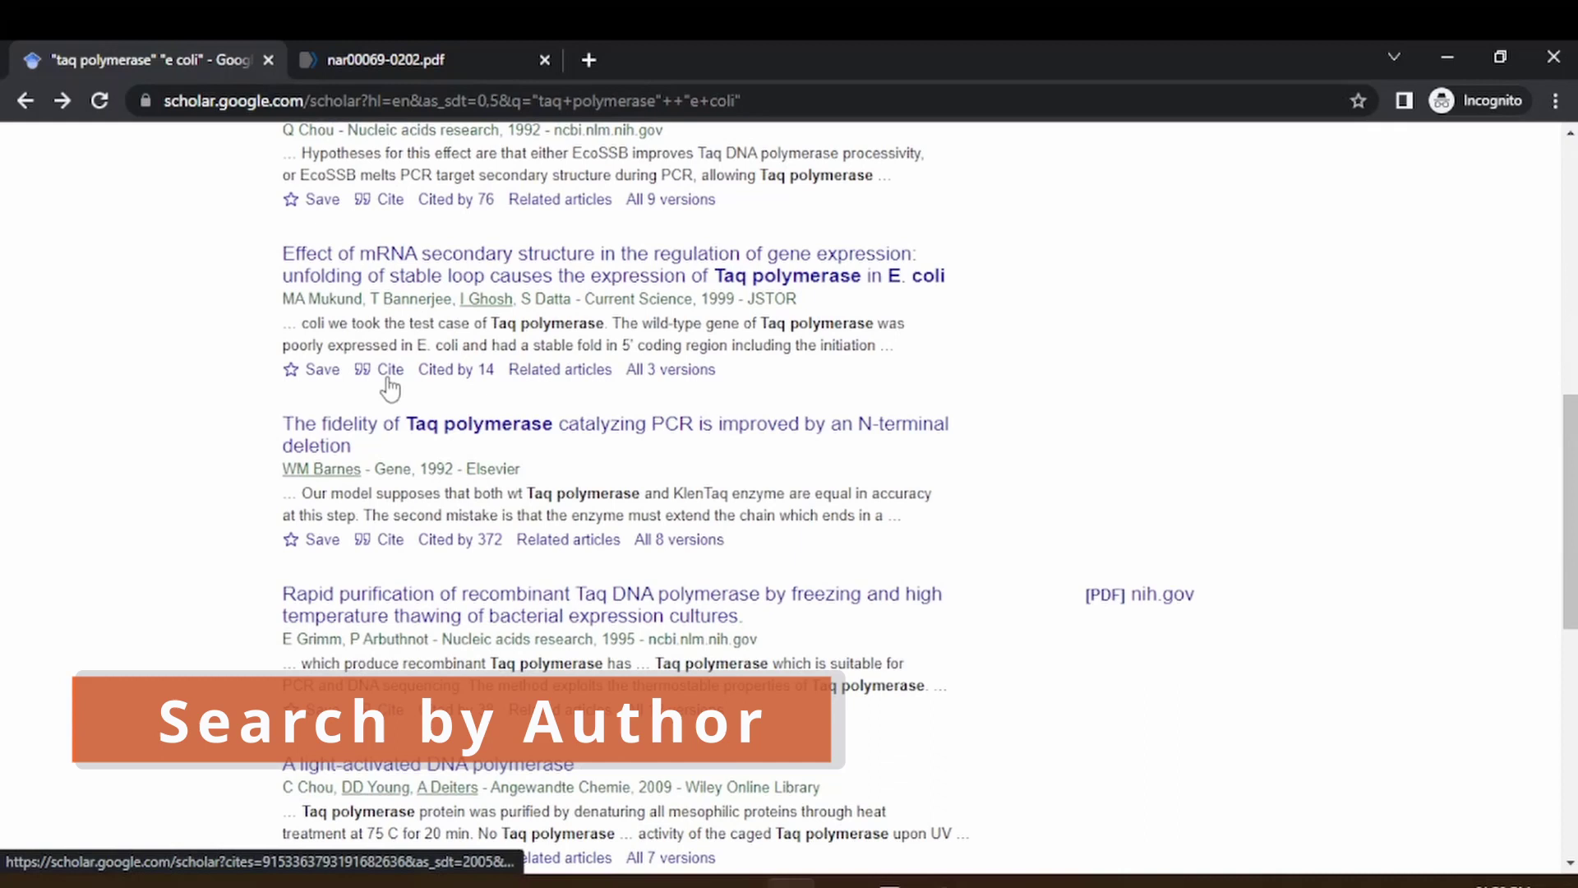
{"action": "left_click", "coordinate": [337, 470]}
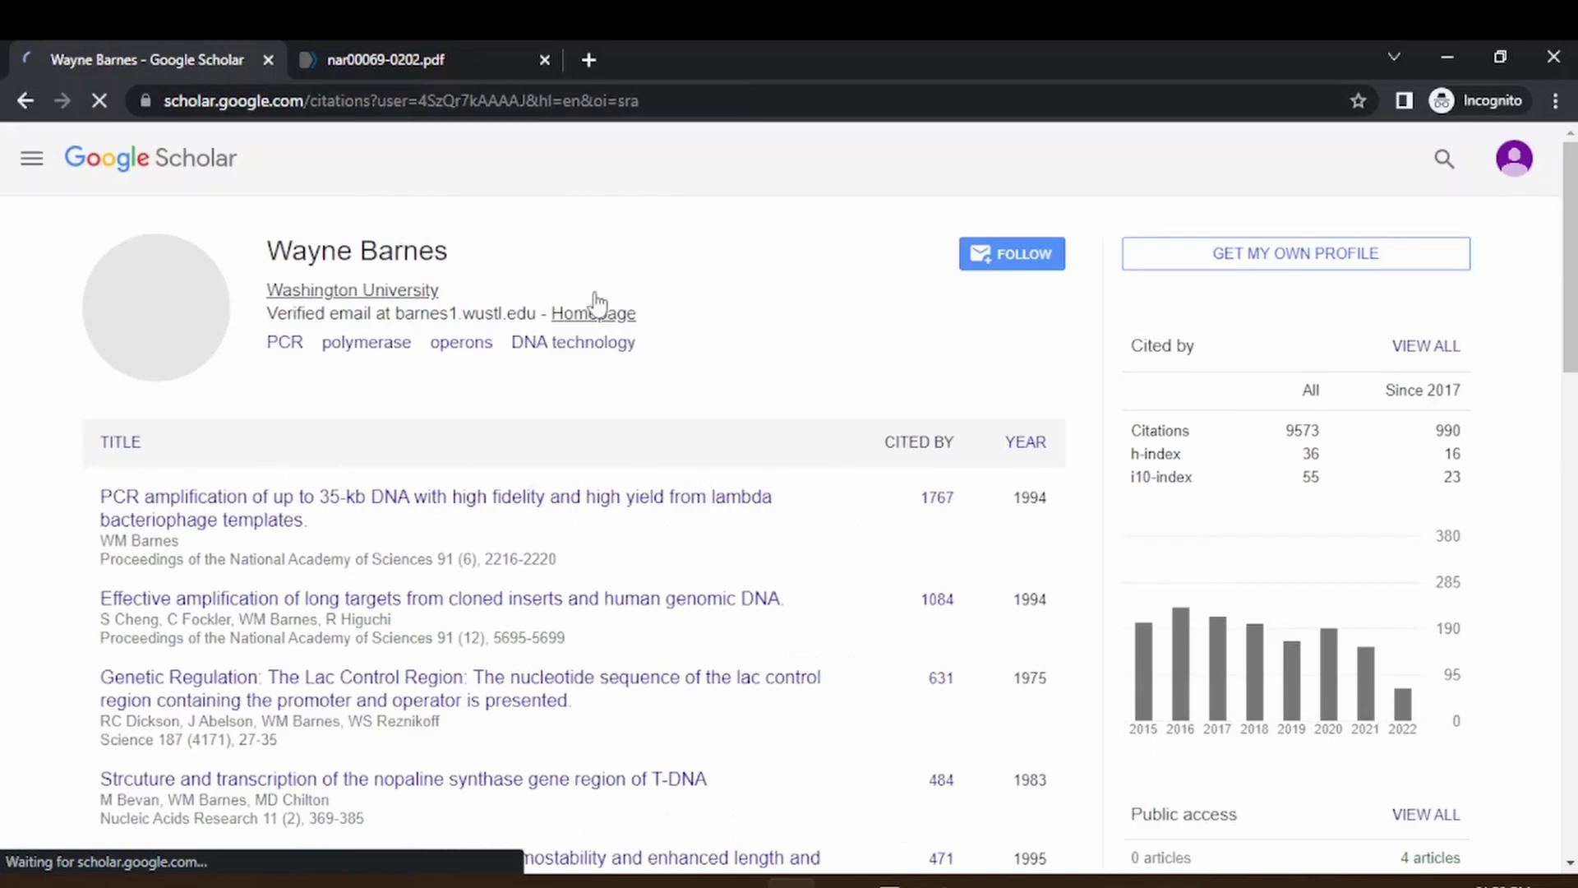
{"action": "scroll", "coordinate": [620, 436], "scroll_direction": "down", "scroll_amount": 7}
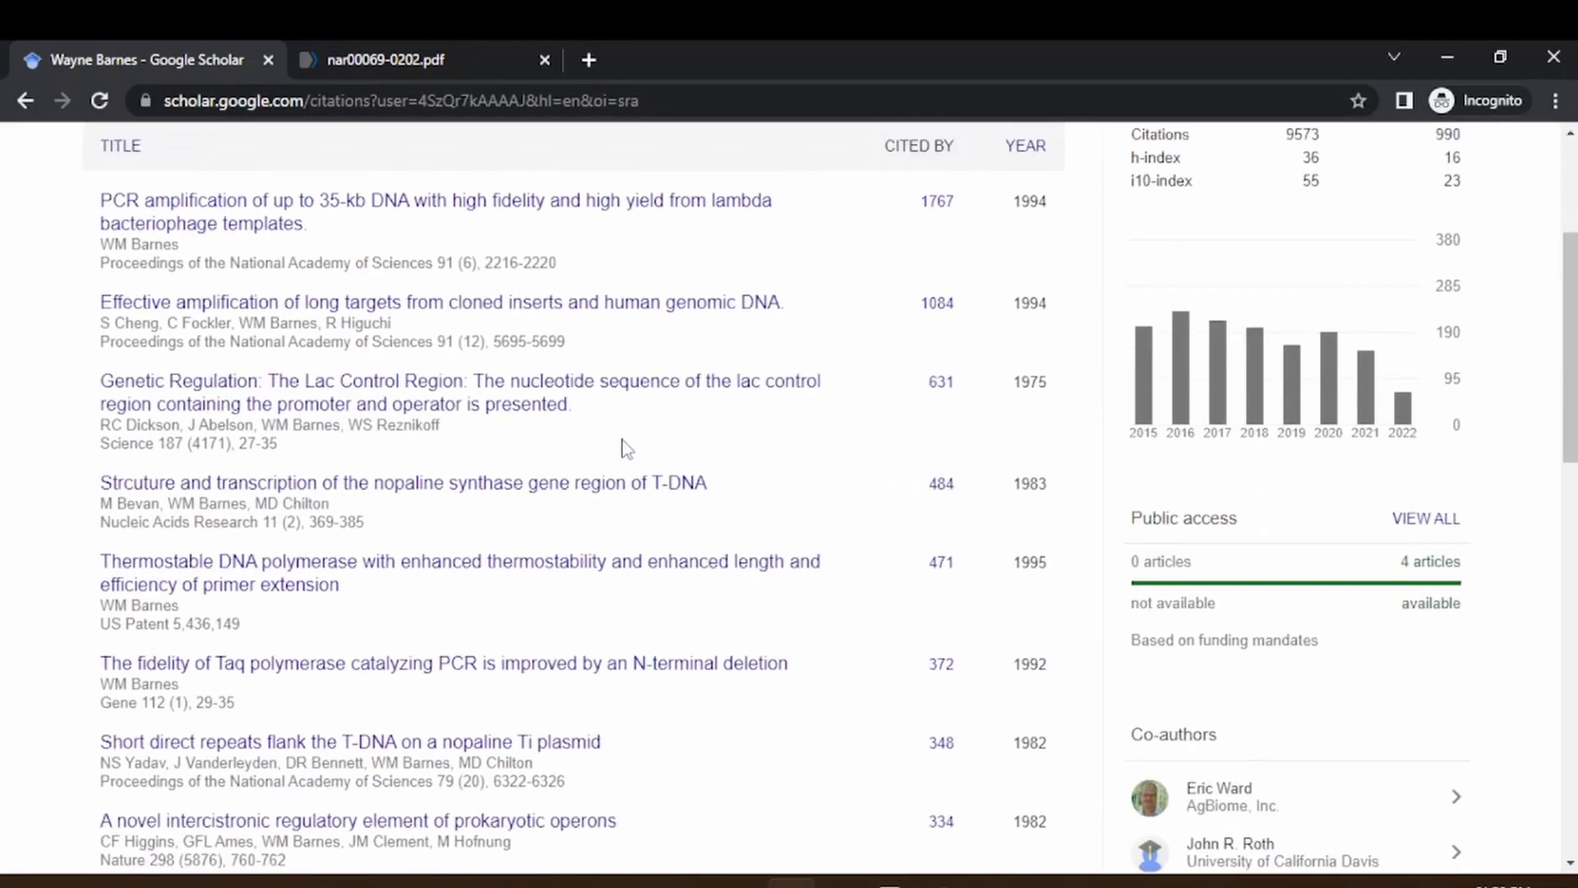
{"action": "scroll", "coordinate": [618, 462], "scroll_direction": "down", "scroll_amount": 11}
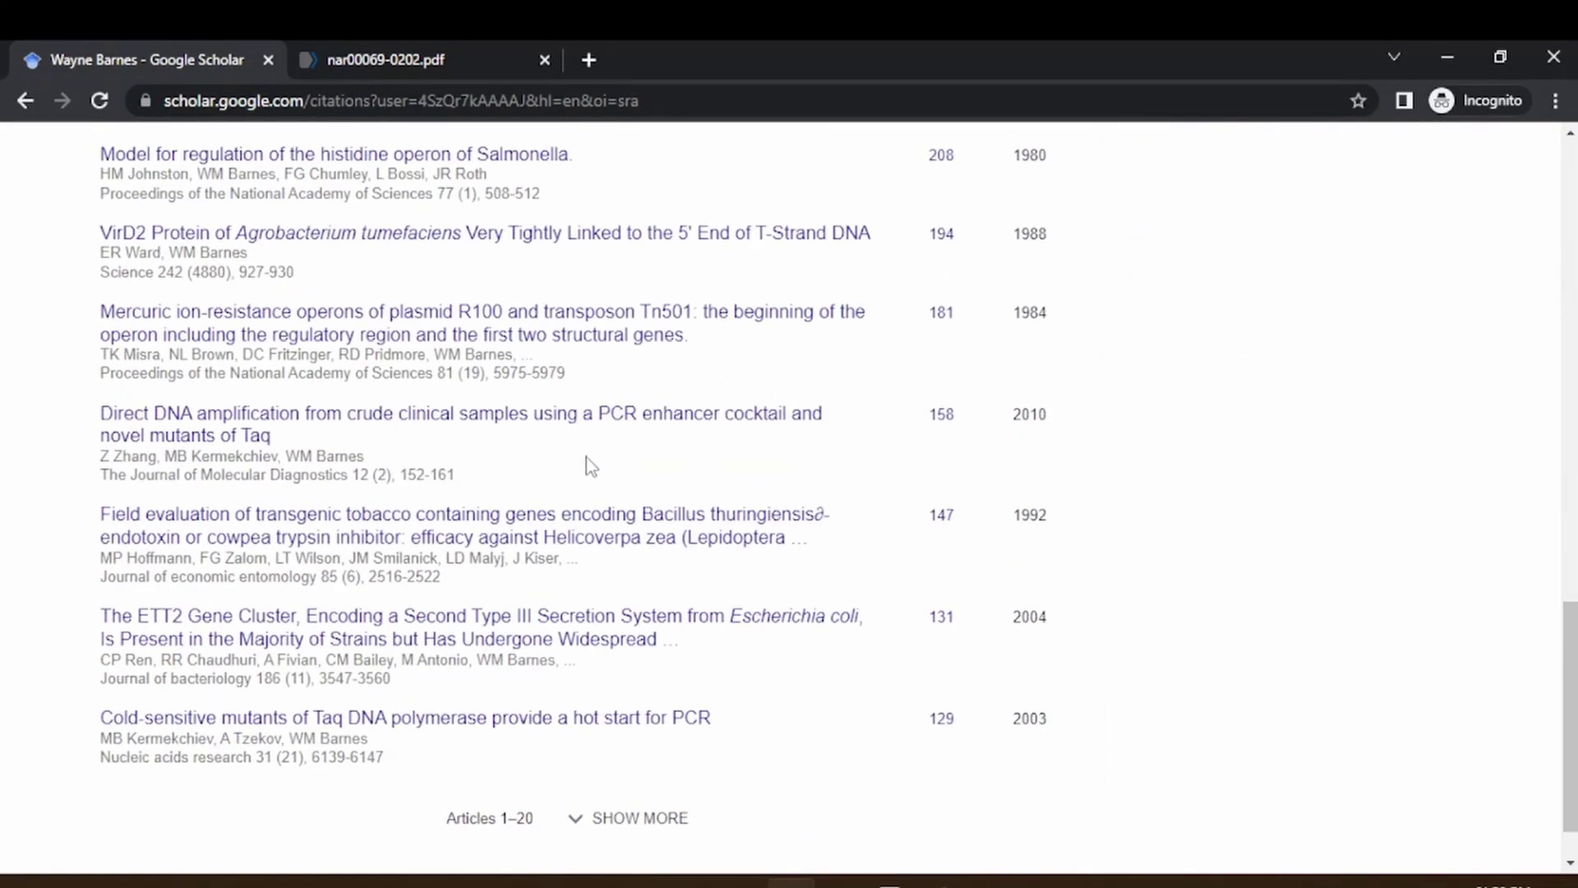
{"action": "scroll", "coordinate": [593, 454], "scroll_direction": "up", "scroll_amount": 7}
{"action": "scroll", "coordinate": [593, 453], "scroll_direction": "up", "scroll_amount": 11}
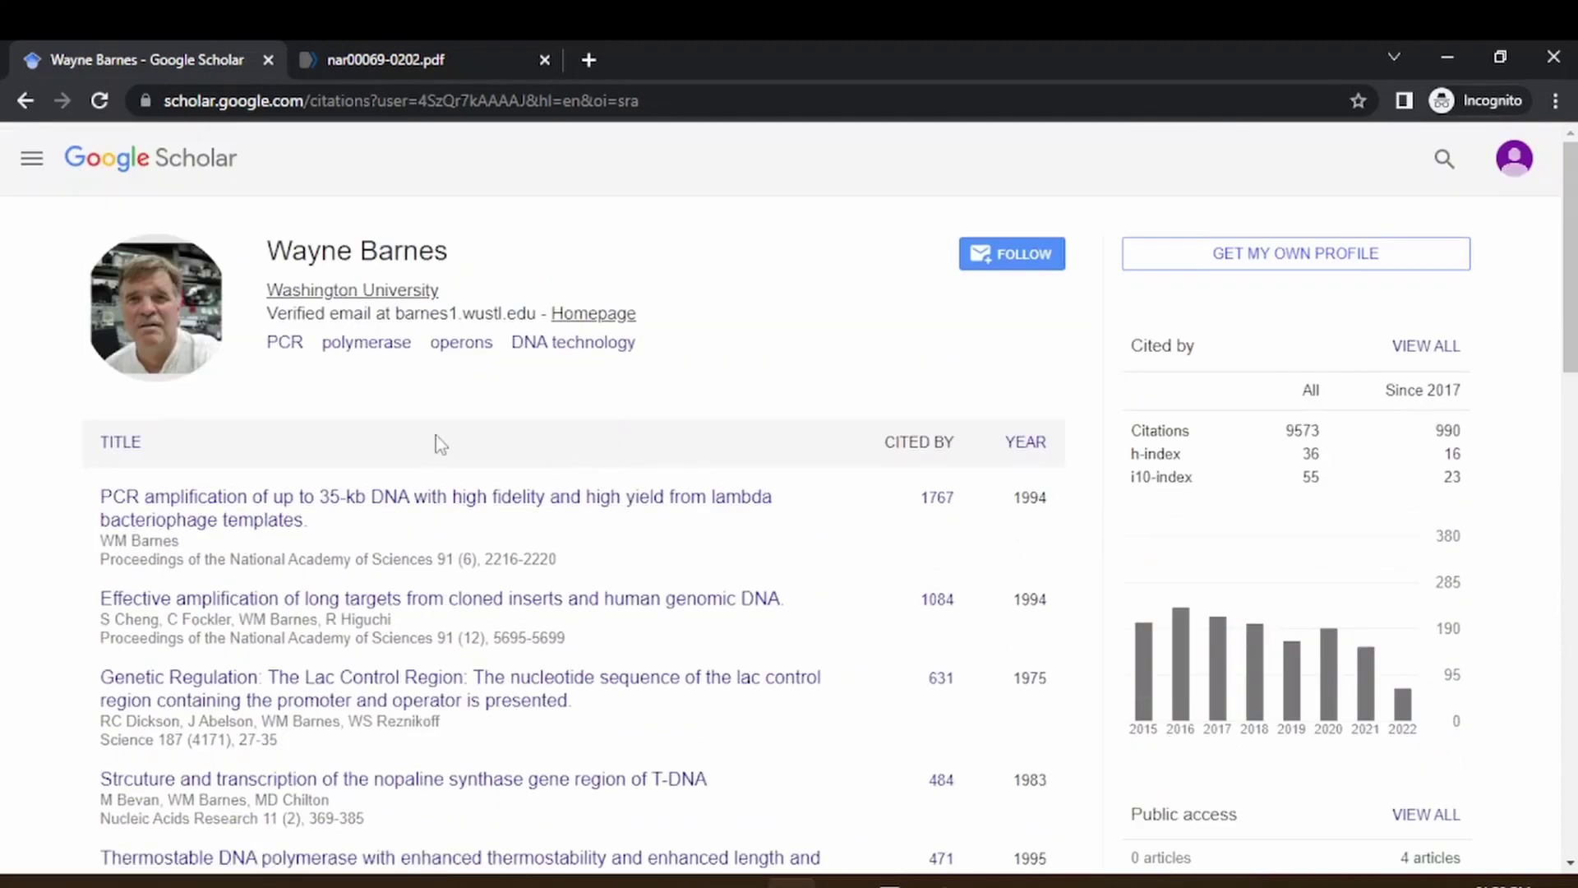
{"action": "scroll", "coordinate": [436, 444], "scroll_direction": "down", "scroll_amount": 3}
{"action": "scroll", "coordinate": [433, 460], "scroll_direction": "down", "scroll_amount": 14}
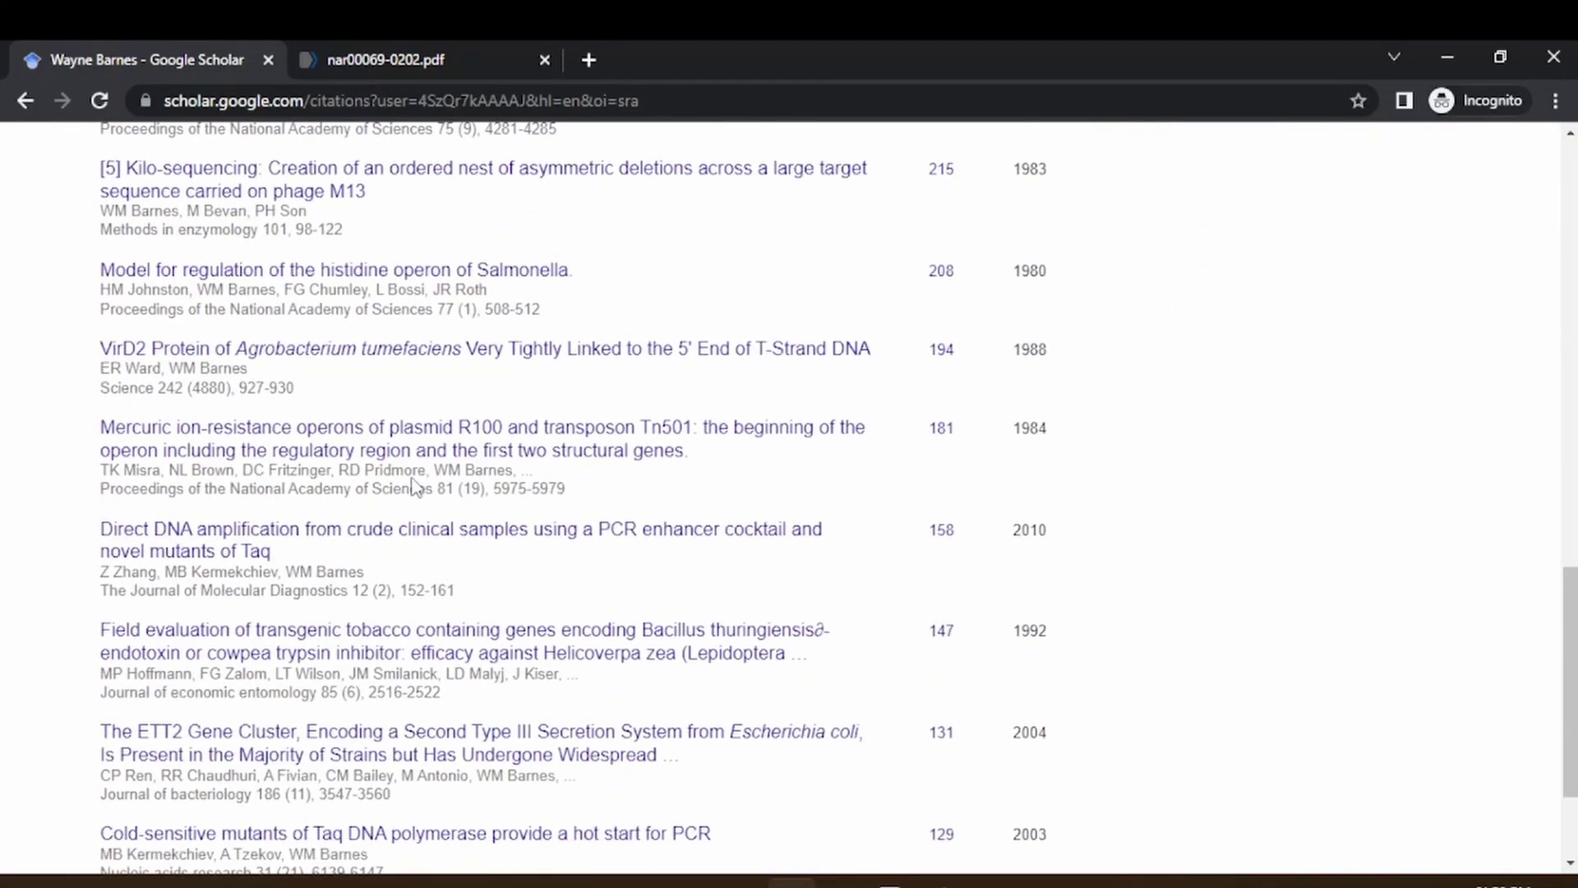
{"action": "scroll", "coordinate": [419, 486], "scroll_direction": "up", "scroll_amount": 7}
{"action": "scroll", "coordinate": [419, 487], "scroll_direction": "up", "scroll_amount": 10}
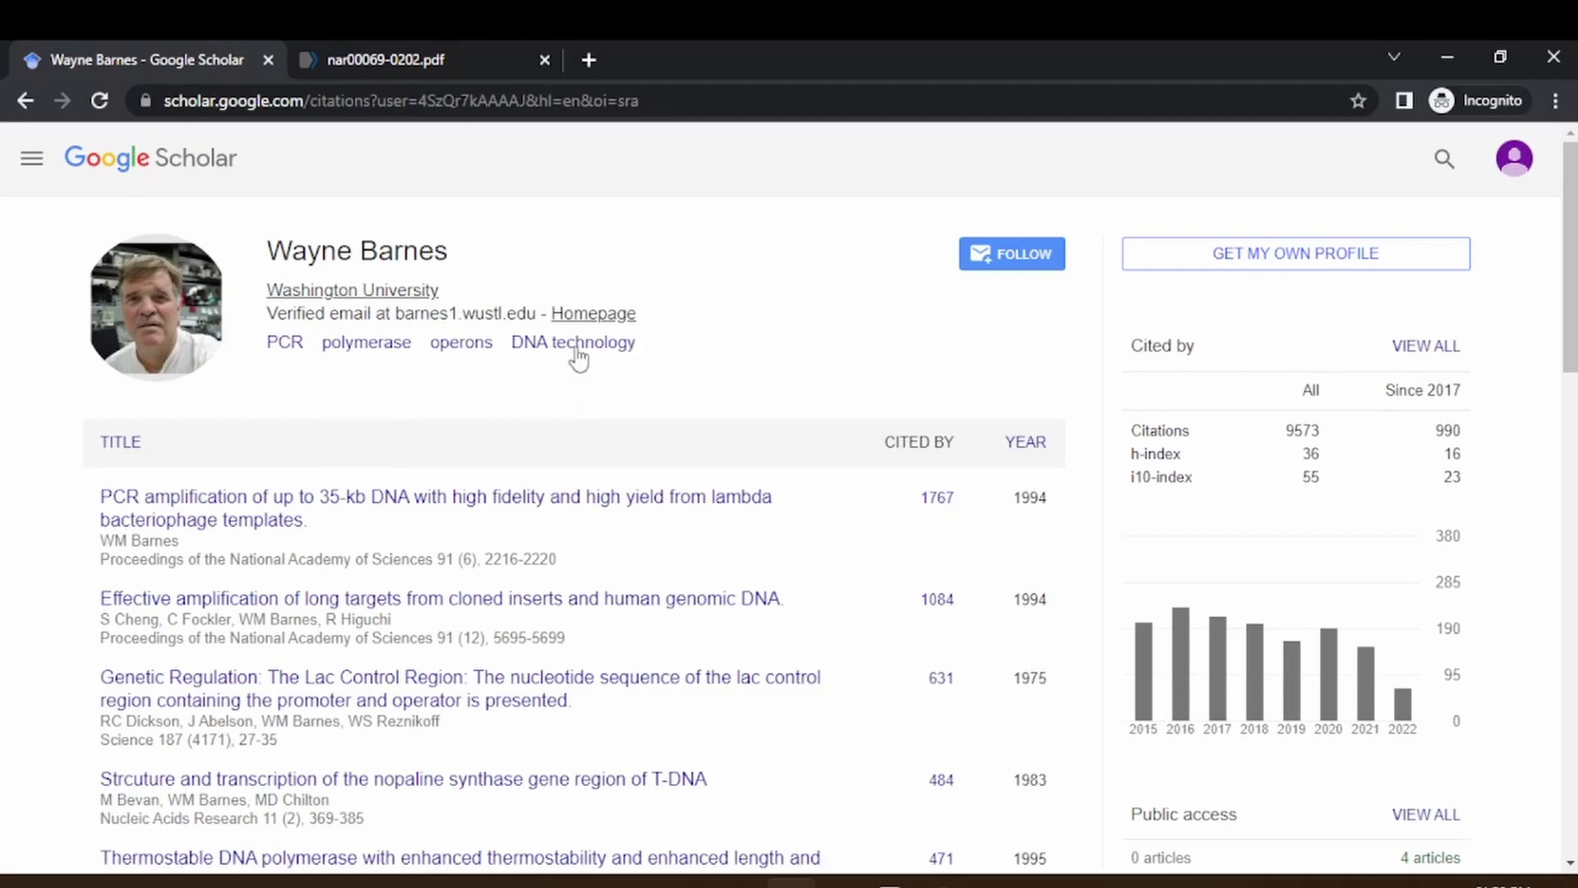
{"action": "left_click", "coordinate": [31, 159]}
{"action": "left_click", "coordinate": [32, 160]}
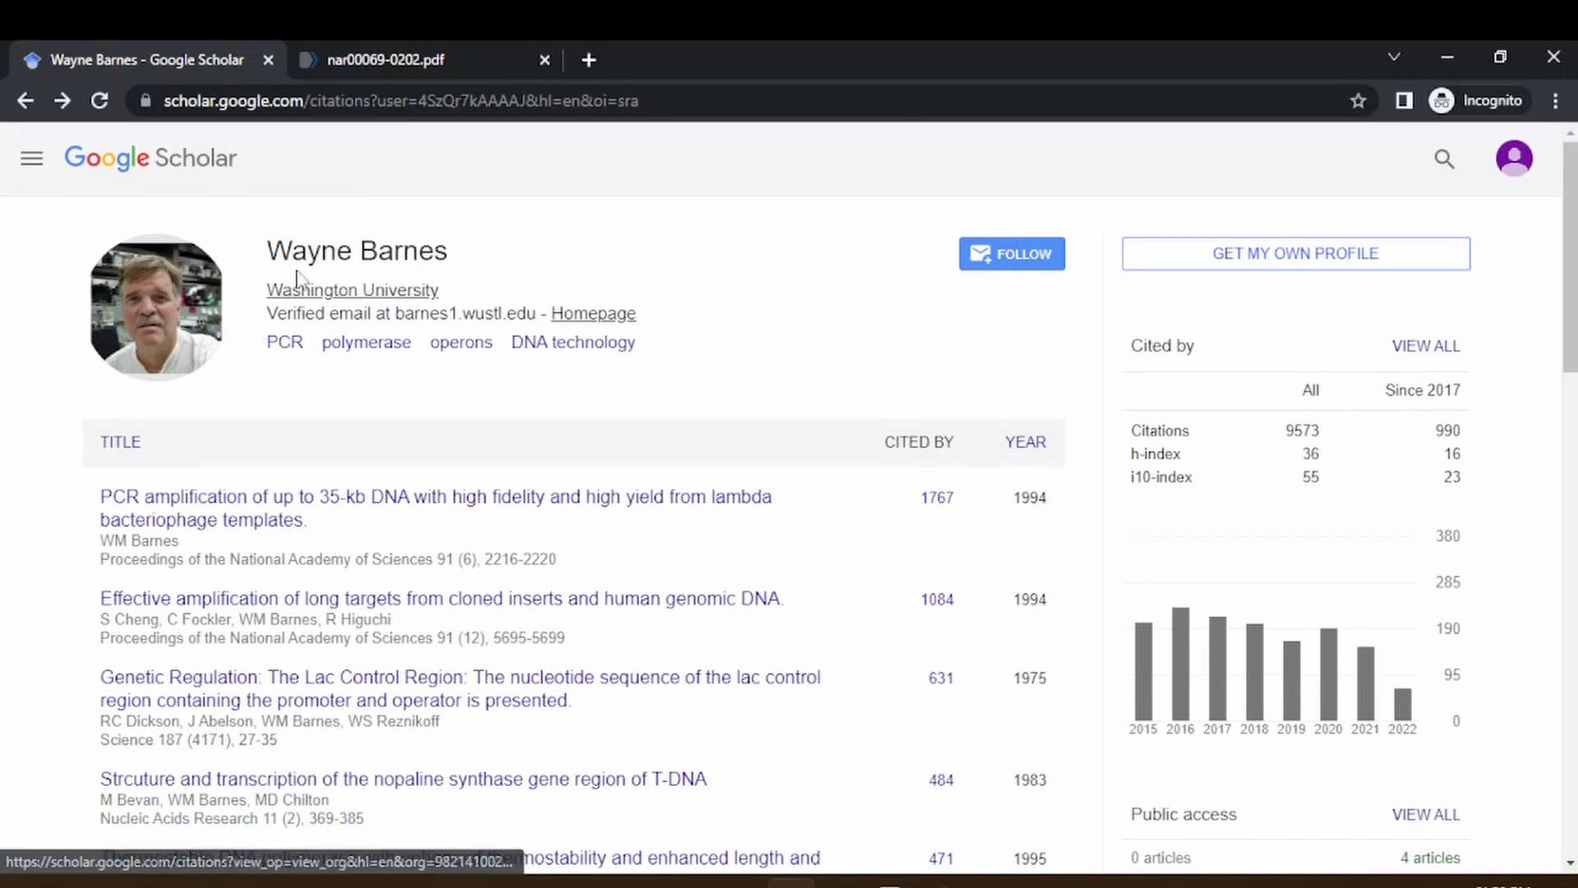
{"action": "left_click", "coordinate": [26, 100]}
{"action": "left_click", "coordinate": [26, 101]}
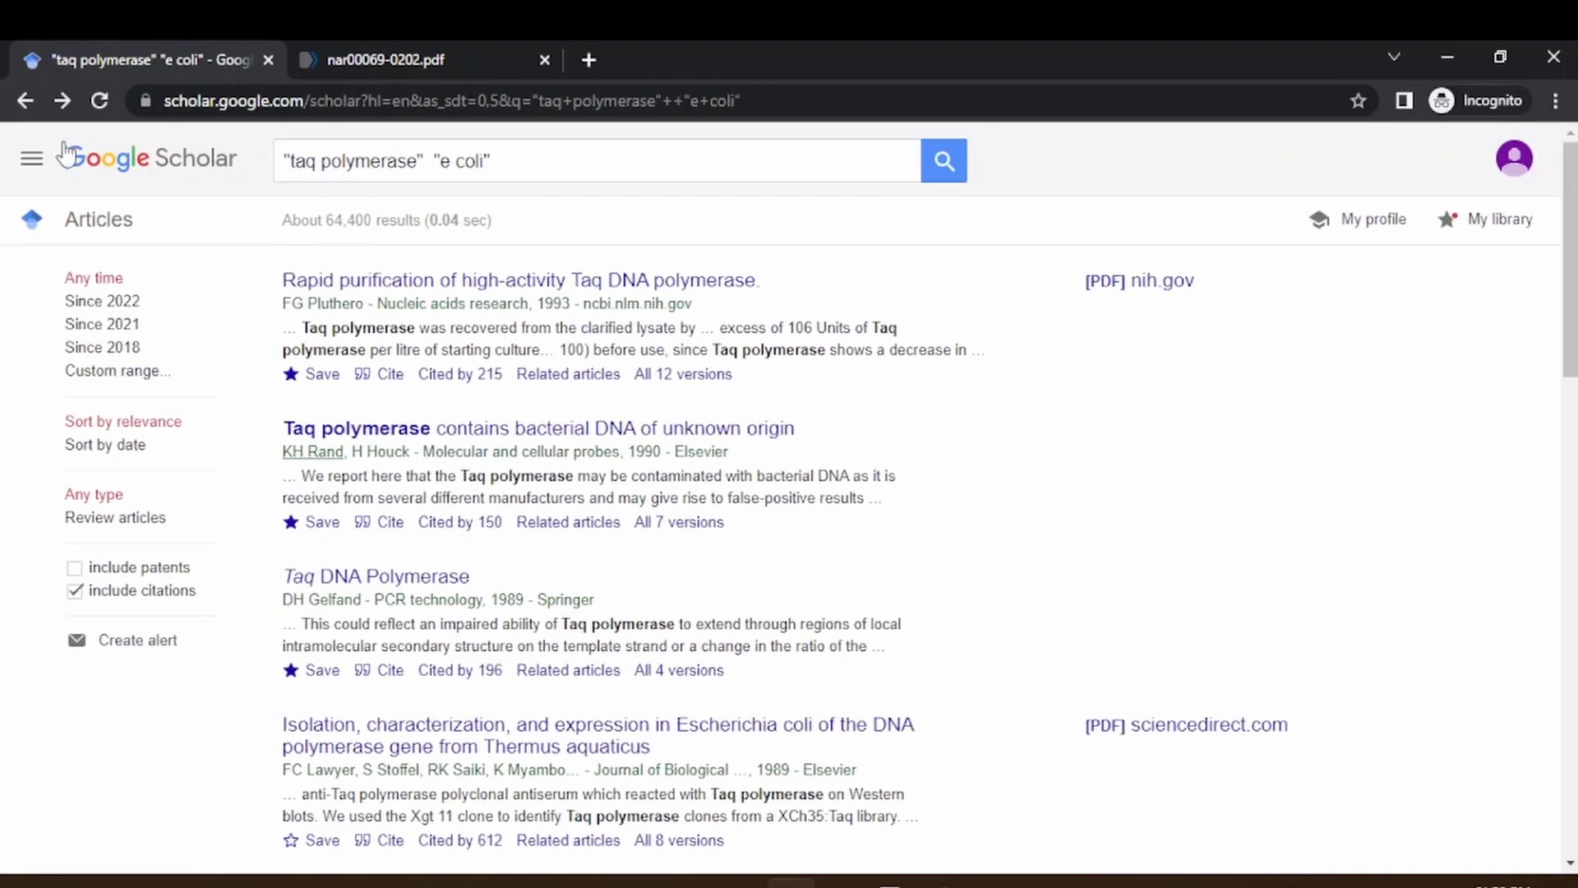
{"action": "left_click", "coordinate": [31, 159]}
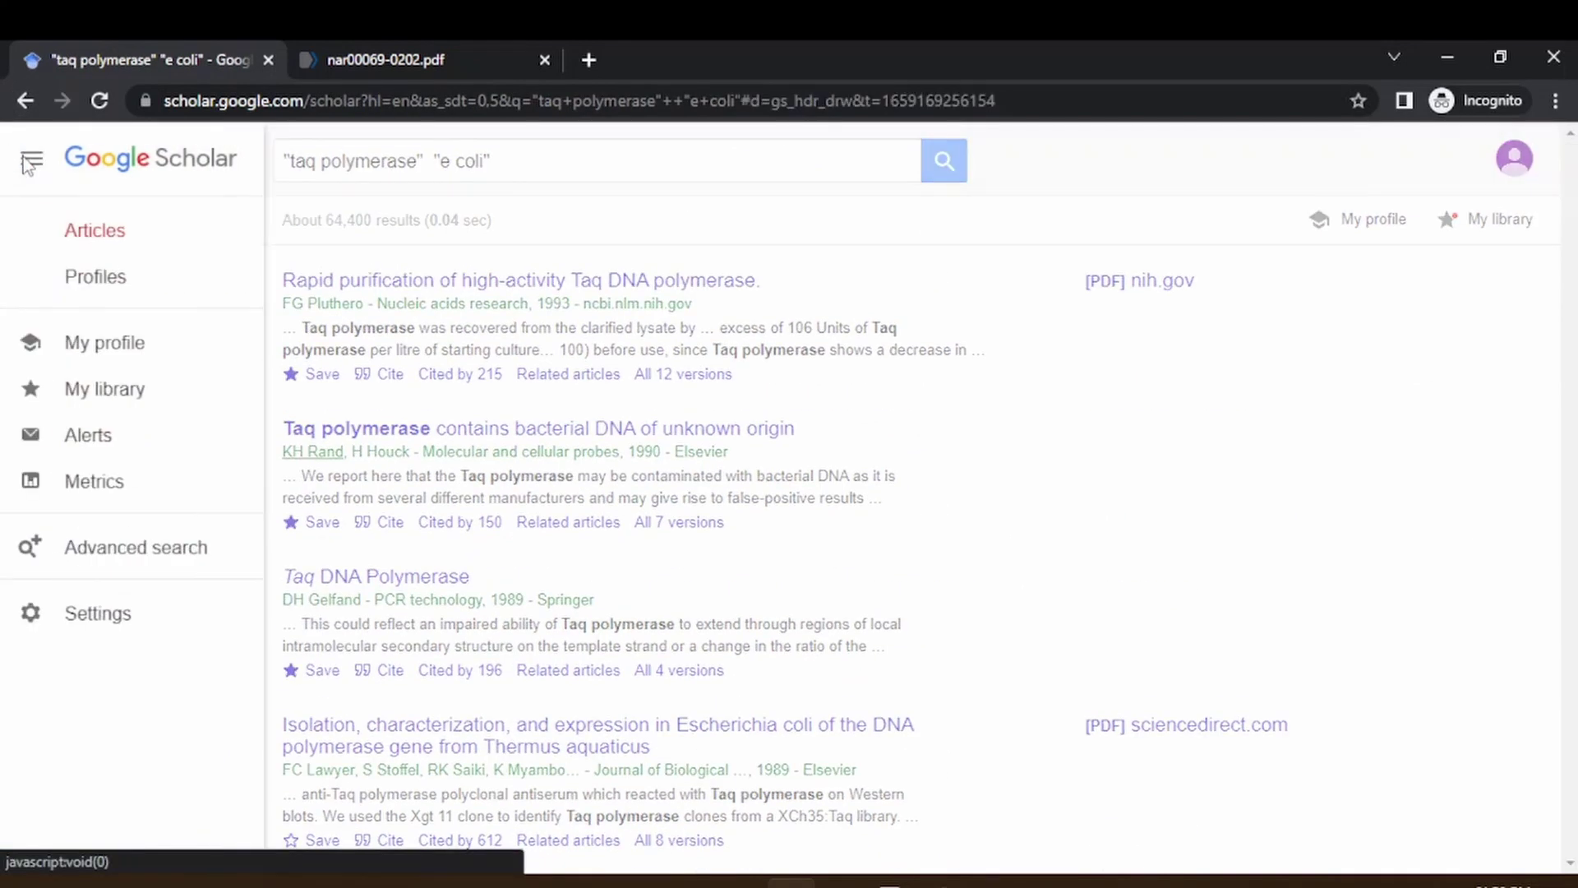
{"action": "left_click", "coordinate": [86, 547]}
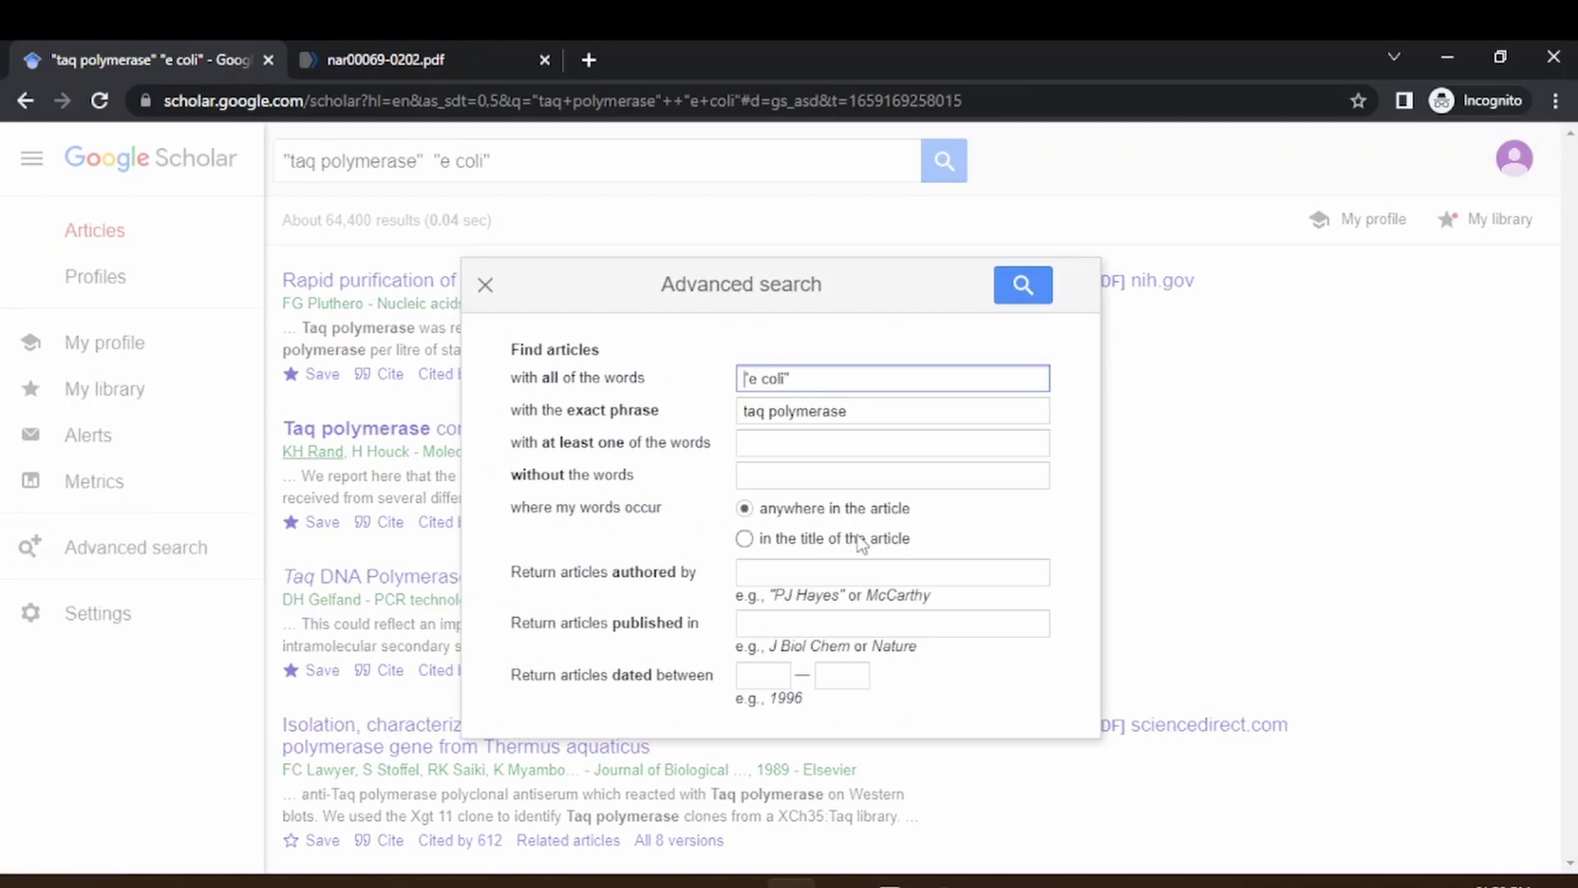
{"action": "left_click", "coordinate": [485, 286]}
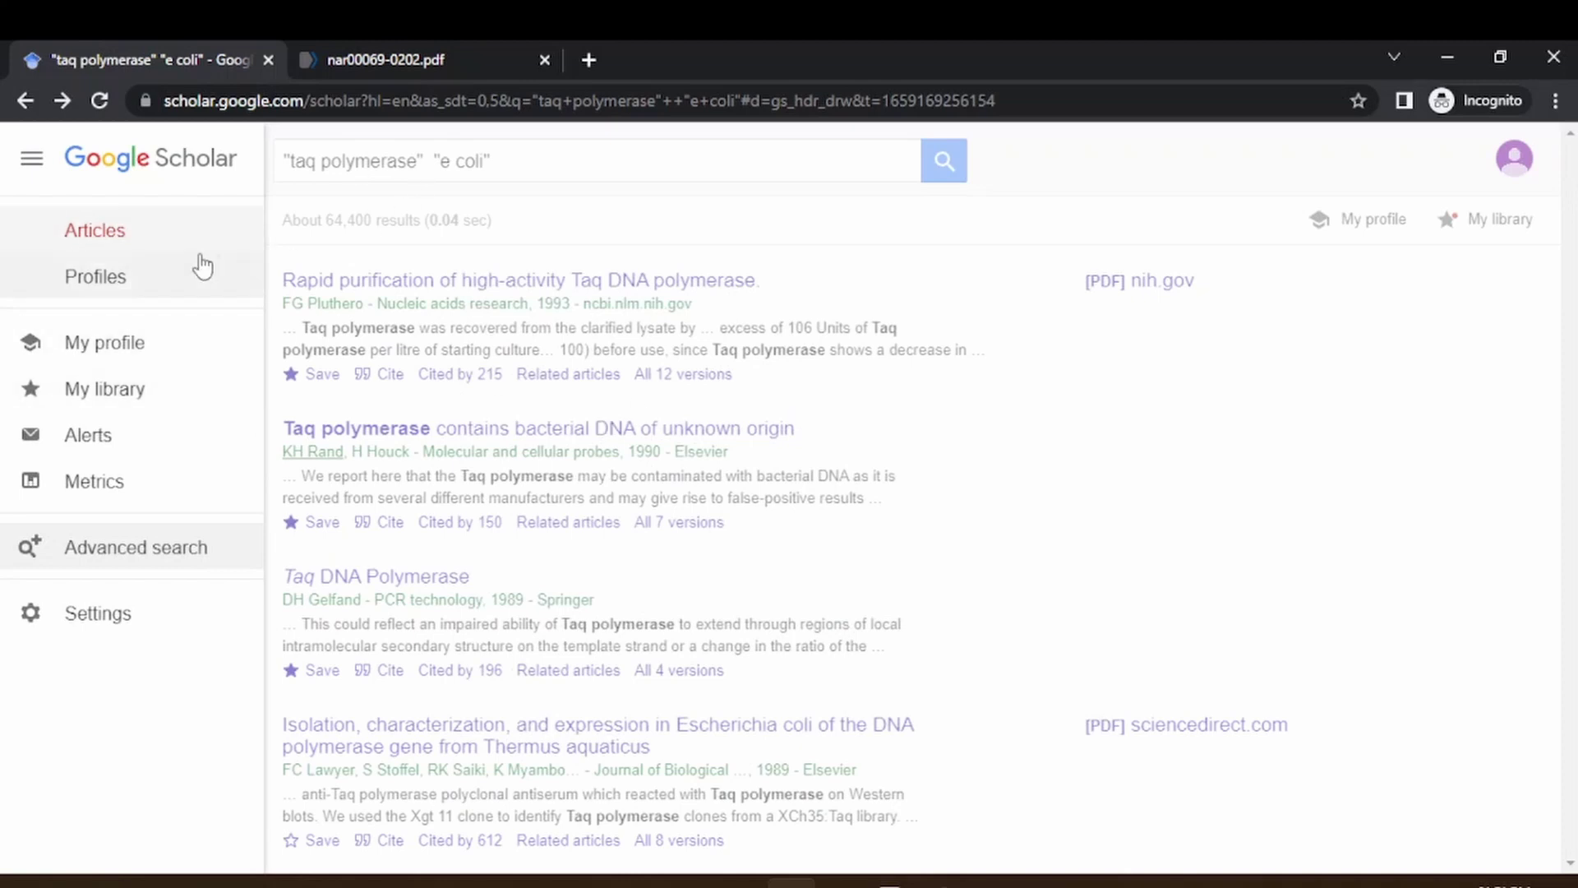
{"action": "scroll", "coordinate": [198, 257], "scroll_direction": "down", "scroll_amount": 7}
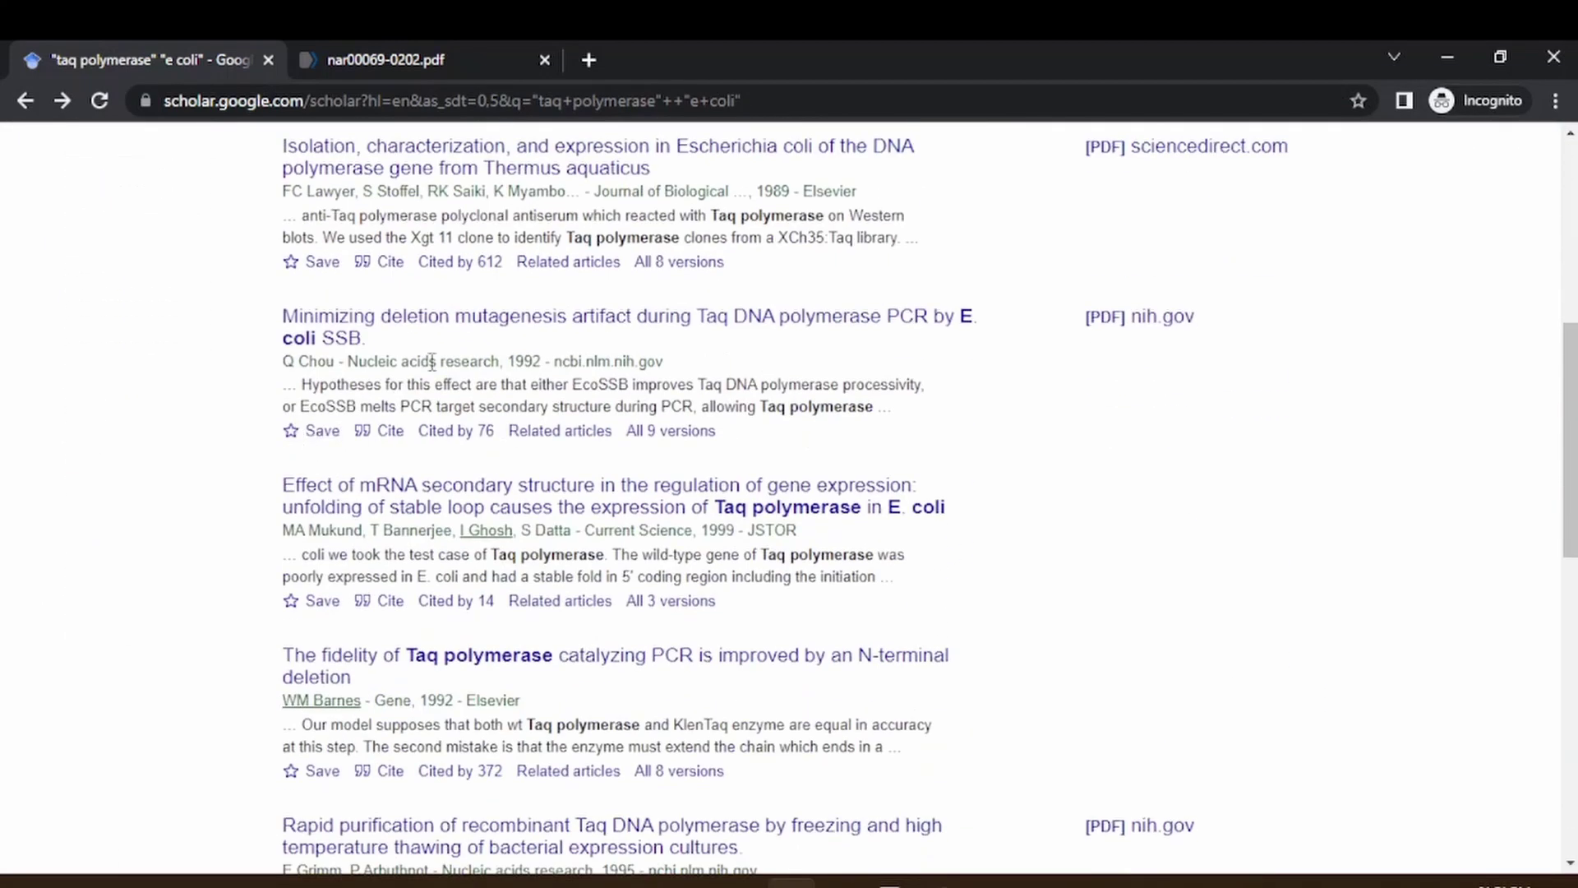
{"action": "left_click", "coordinate": [322, 699]}
{"action": "scroll", "coordinate": [373, 380], "scroll_direction": "down", "scroll_amount": 7}
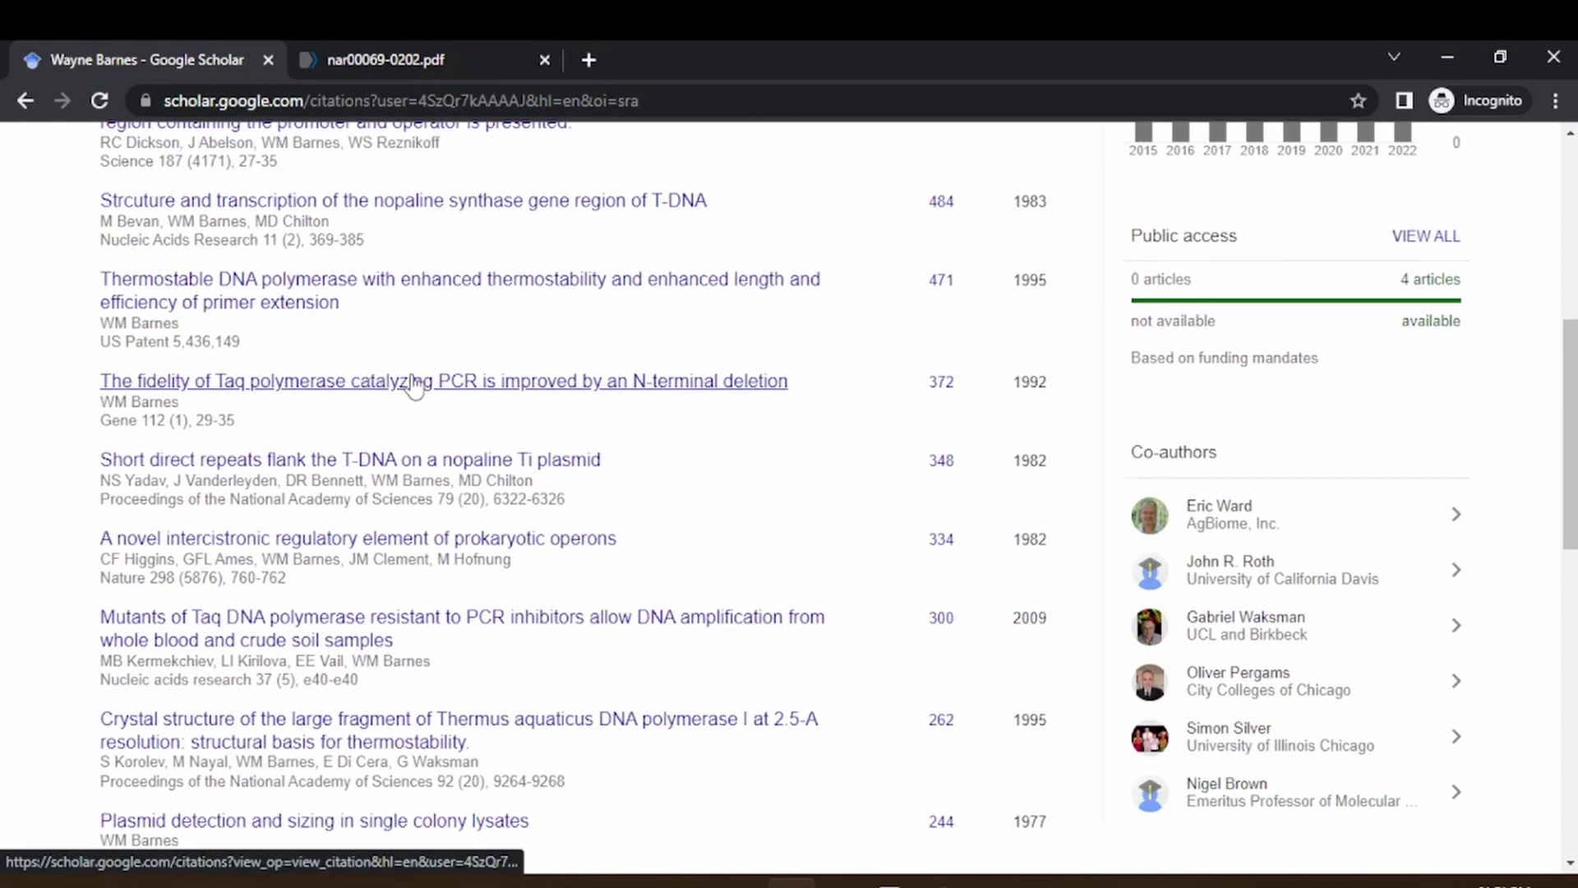
Return to the results and append "United kingdom" in quotes to the query, rerunning the search
{"action": "key", "text": "alt+Left"}
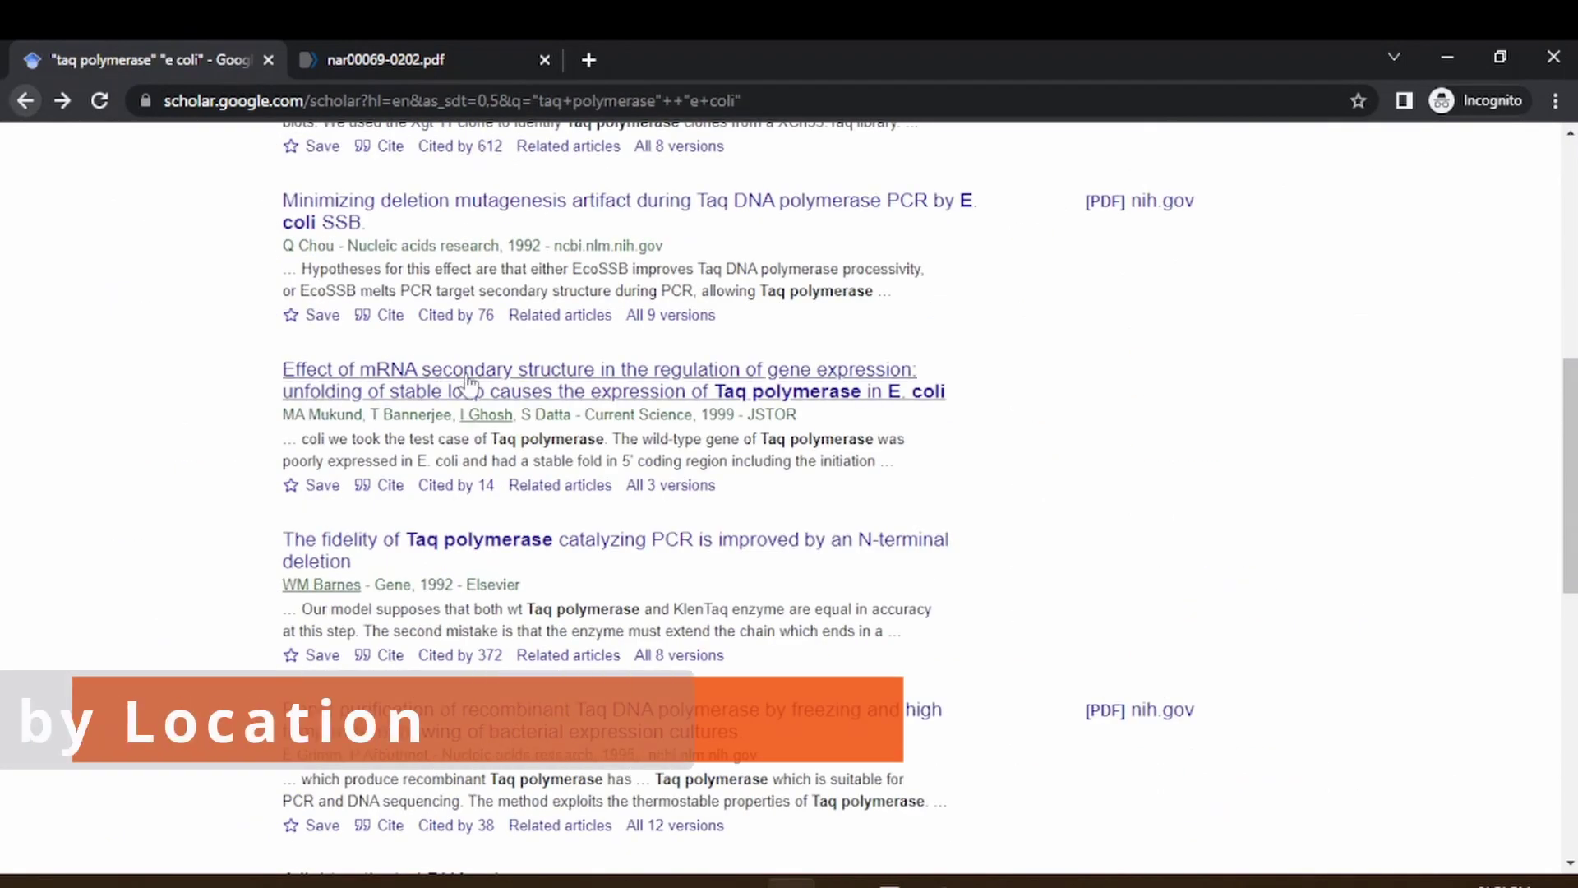
{"action": "scroll", "coordinate": [556, 169], "scroll_direction": "up", "scroll_amount": 7}
{"action": "left_click", "coordinate": [555, 169]}
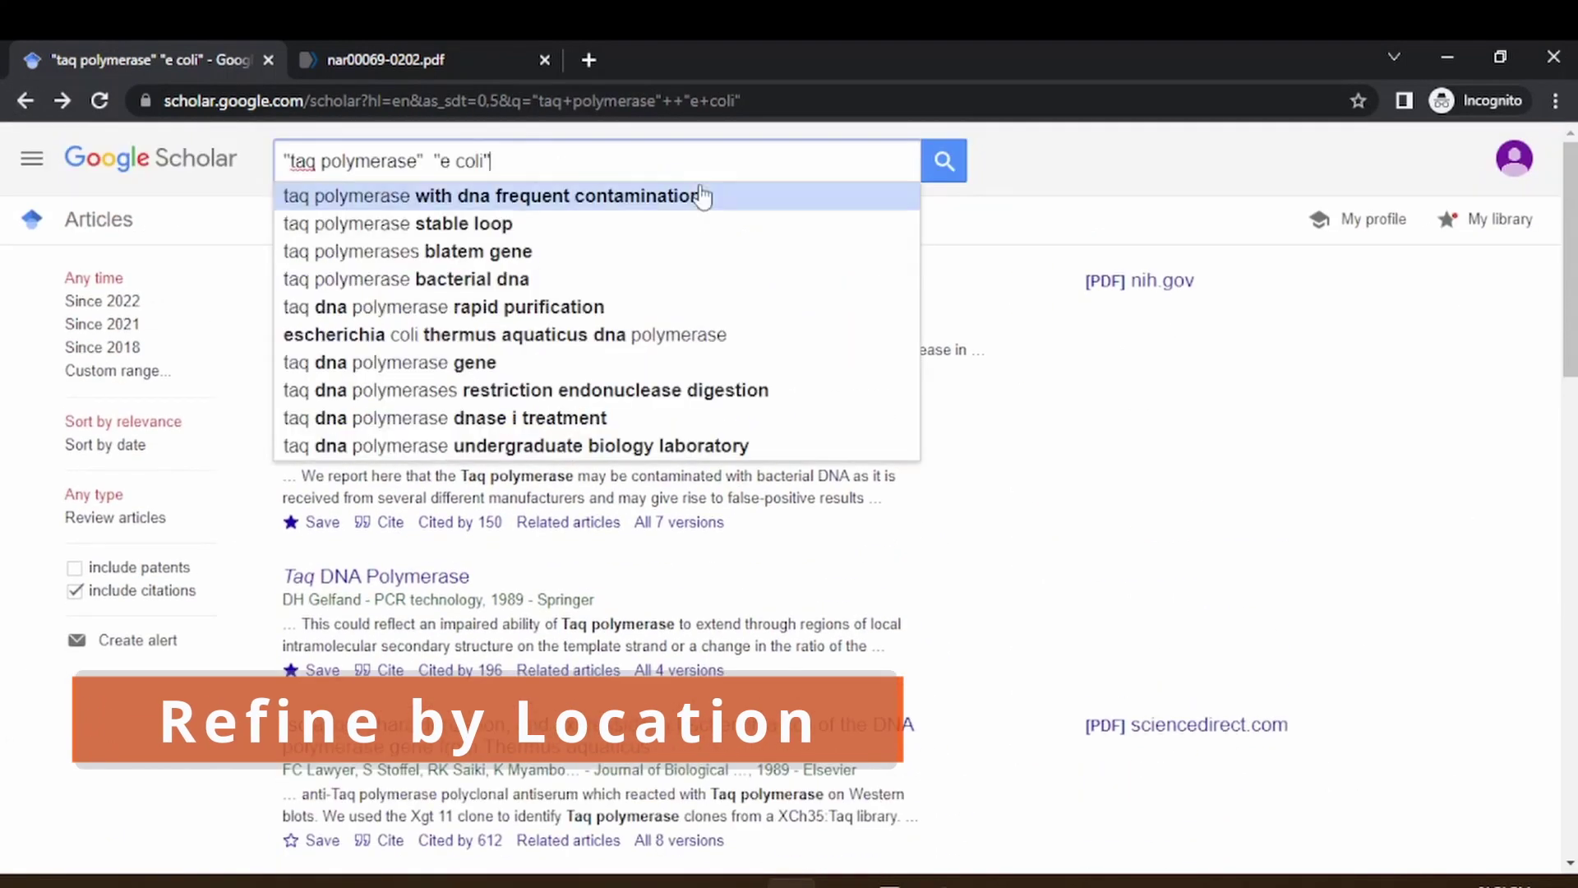
{"action": "key", "text": "Escape"}
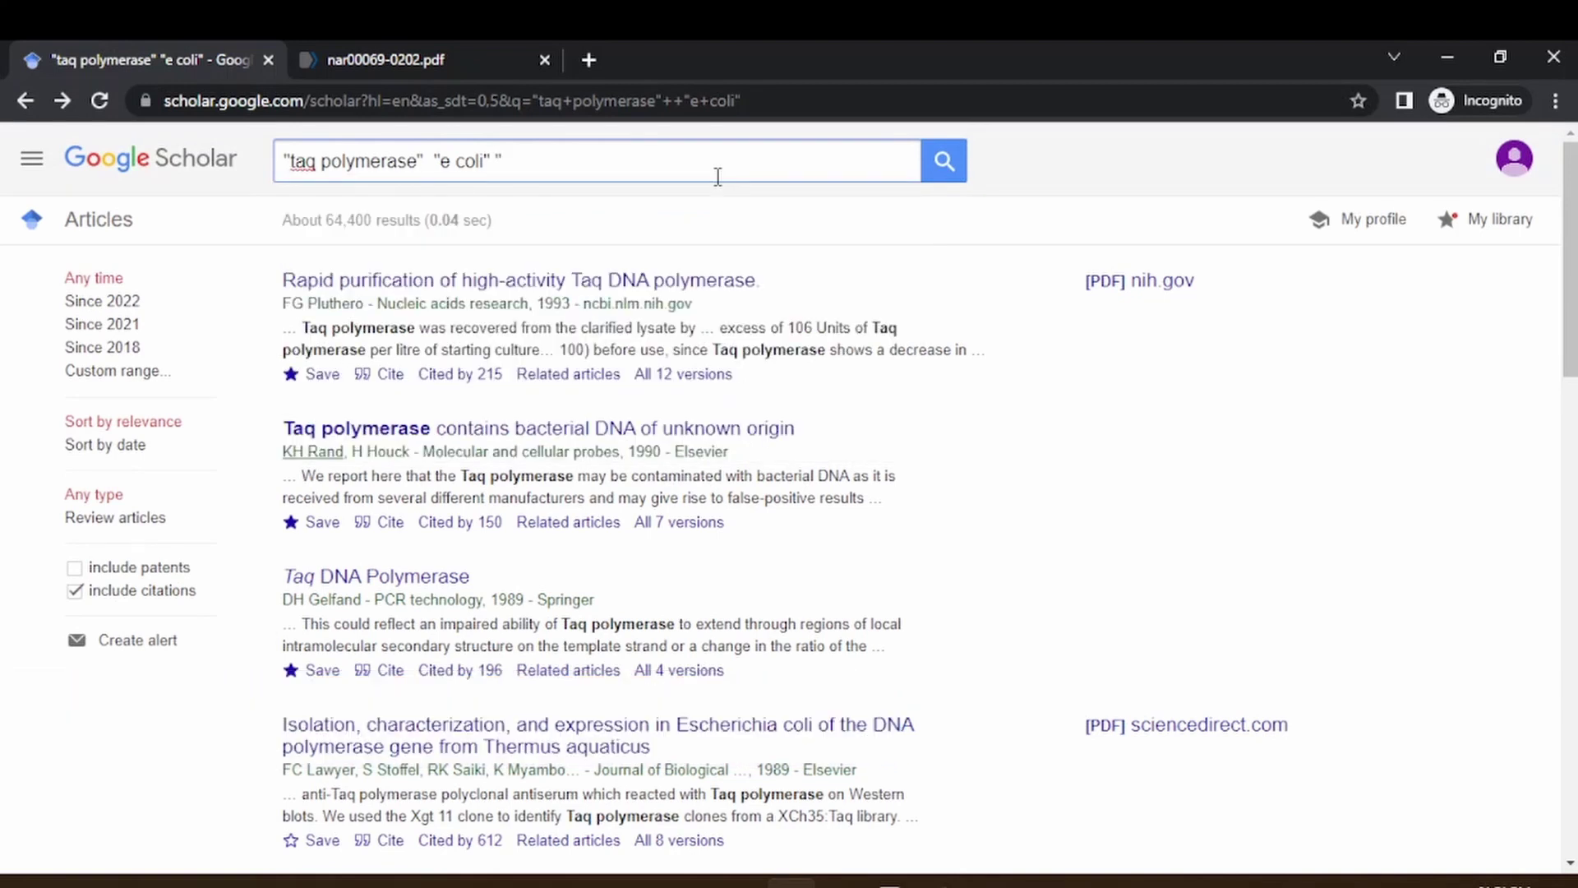
{"action": "type", "text": "\"Uni"}
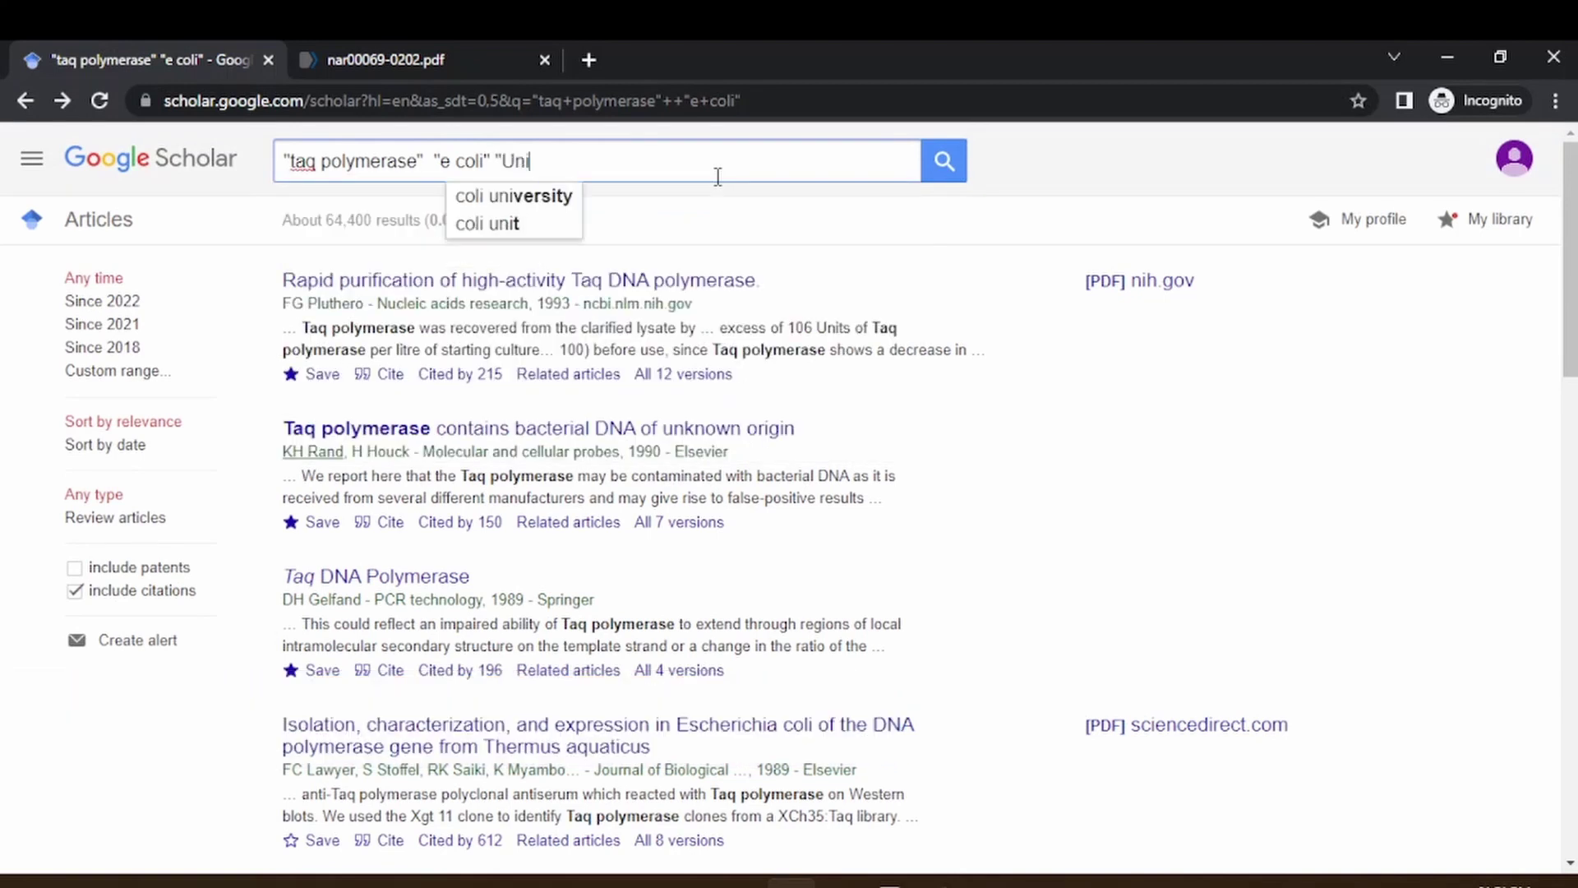
{"action": "type", "text": "ted kin"}
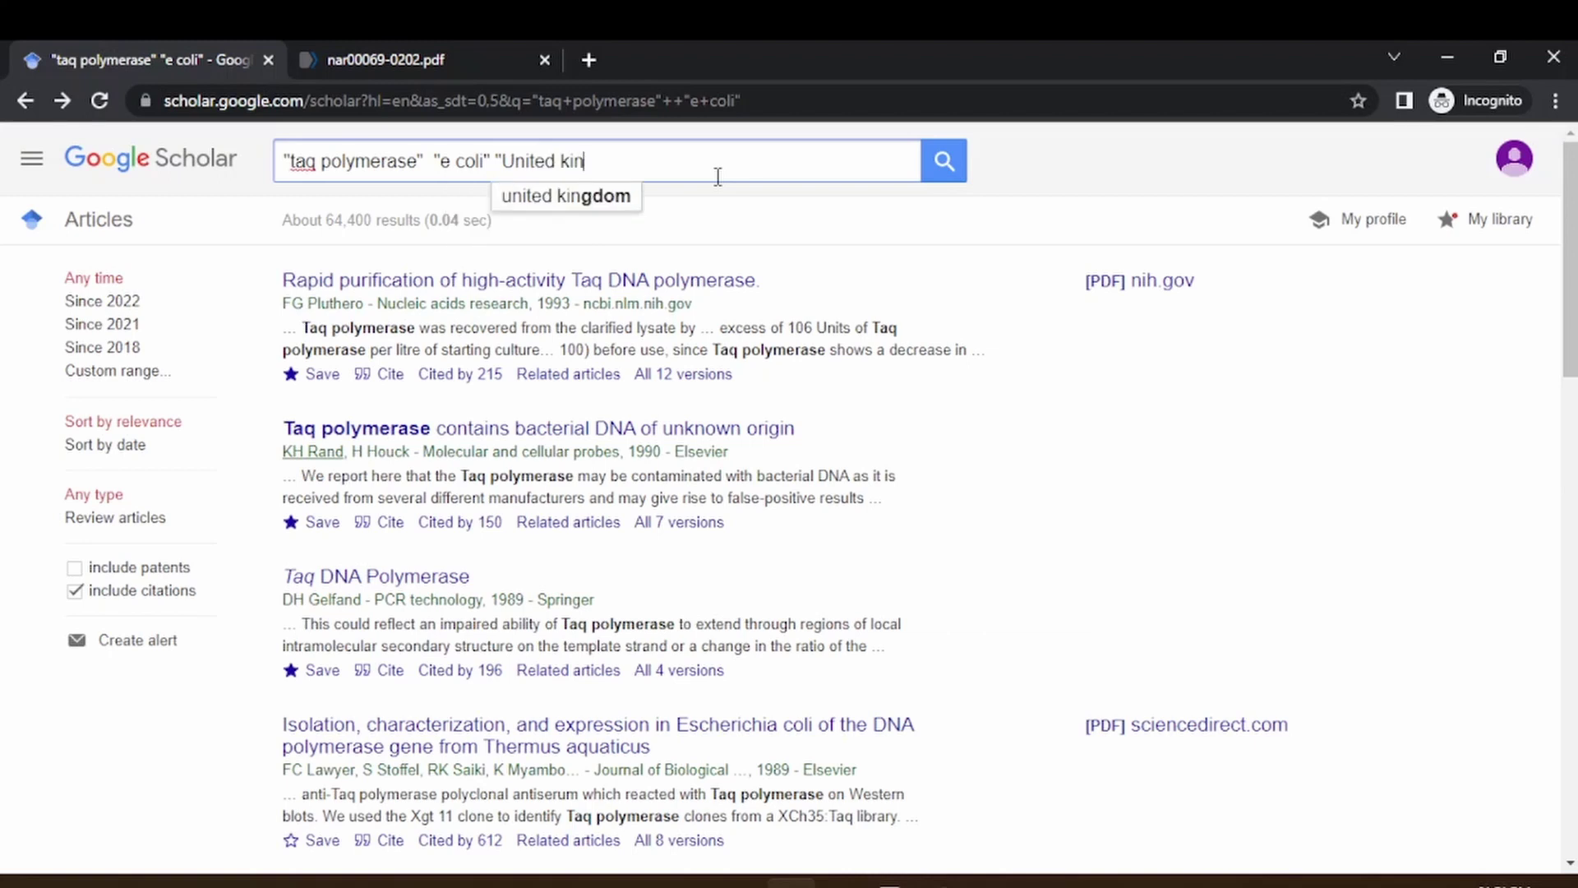
{"action": "type", "text": "gdom"}
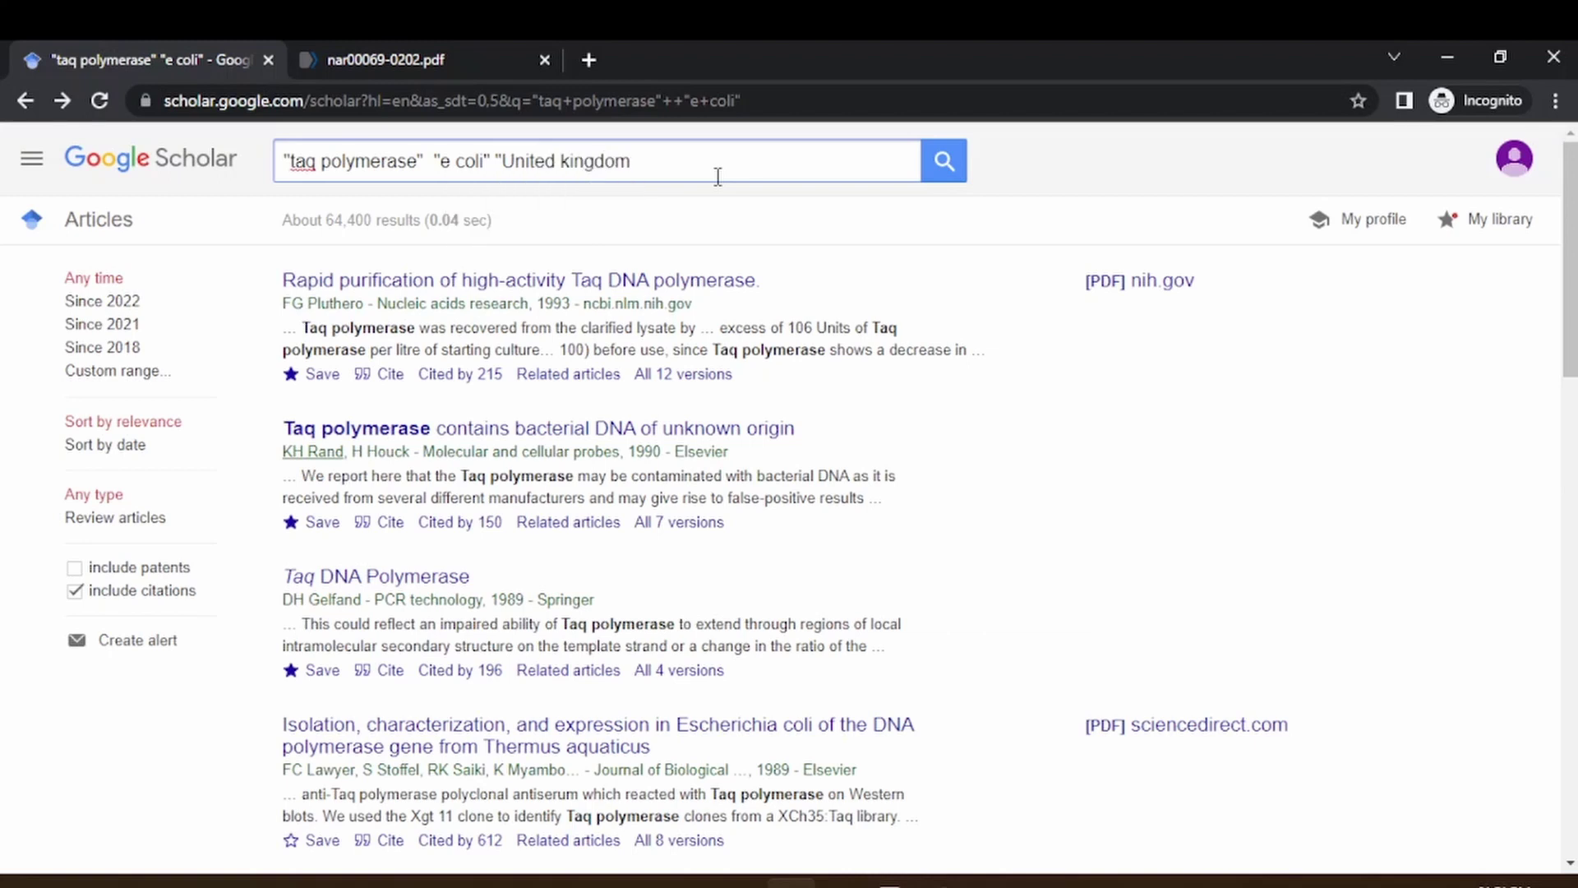
{"action": "type", "text": "\""}
{"action": "key", "text": "Return"}
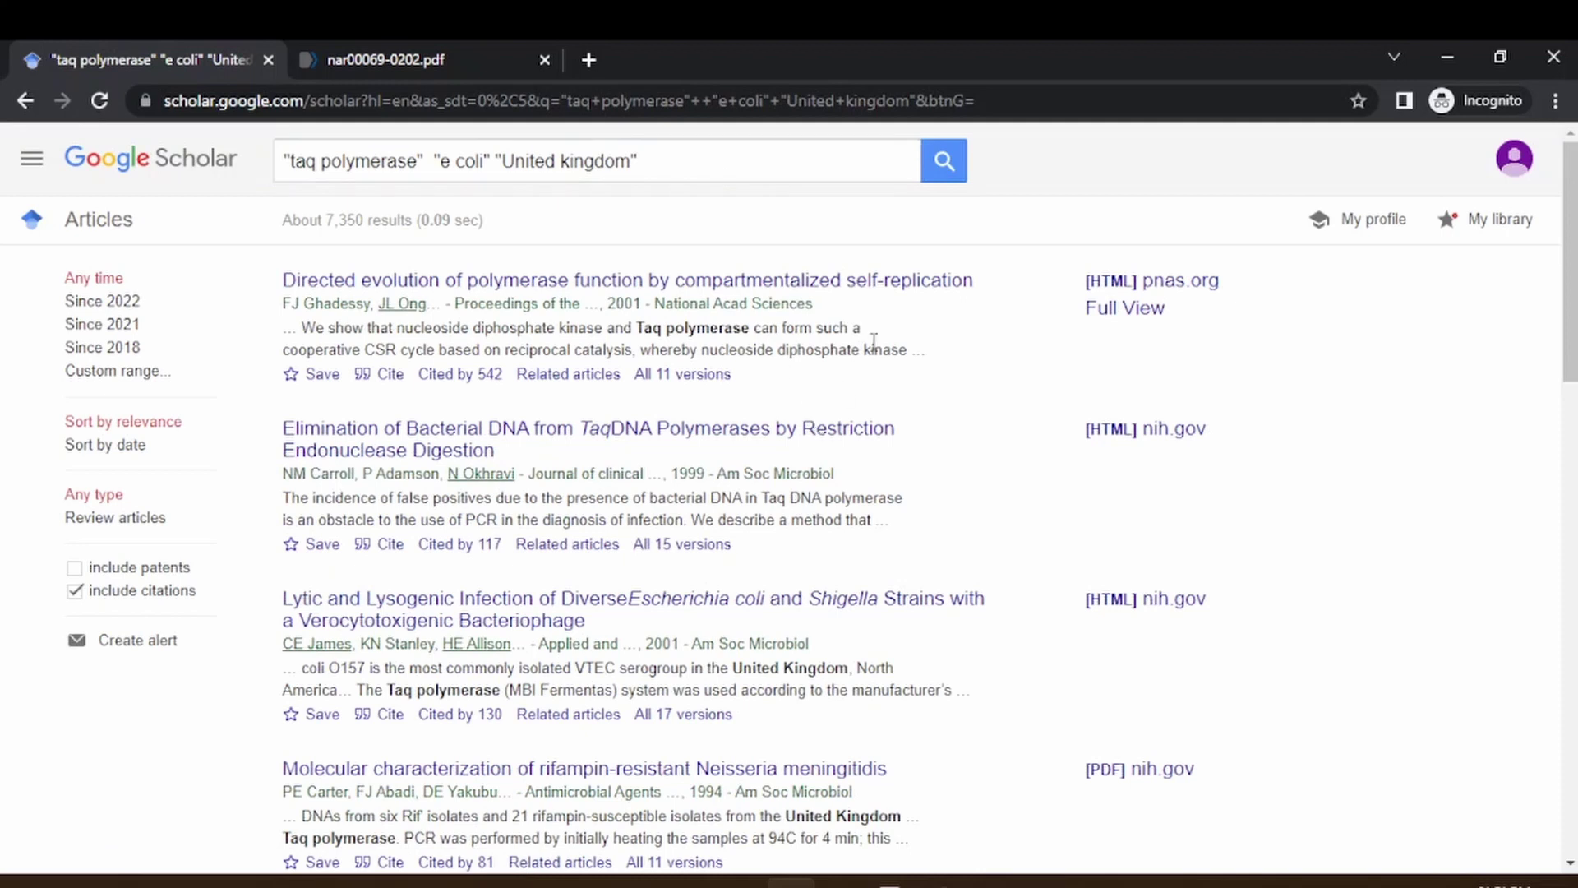